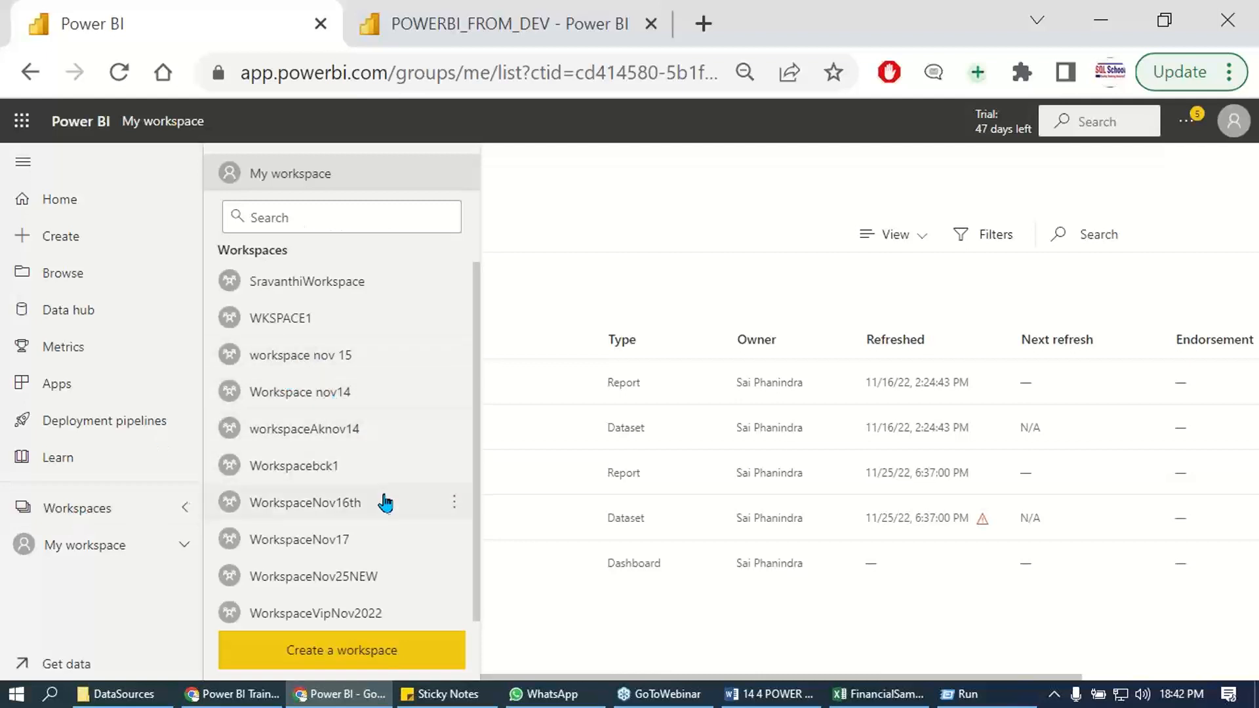
Open the POWERBI_FROM_DEV report from the WorkspaceNov25NEW workspace.
left_click(345, 577)
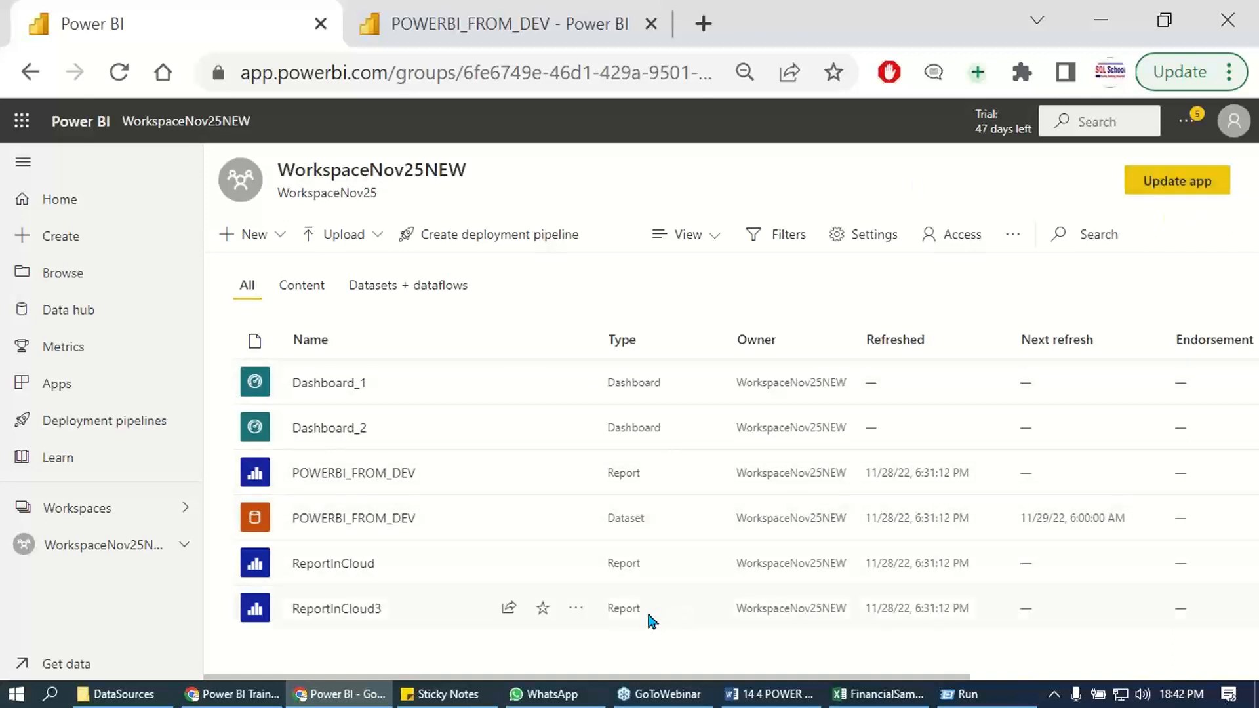
left_click_drag(649, 621, 602, 387)
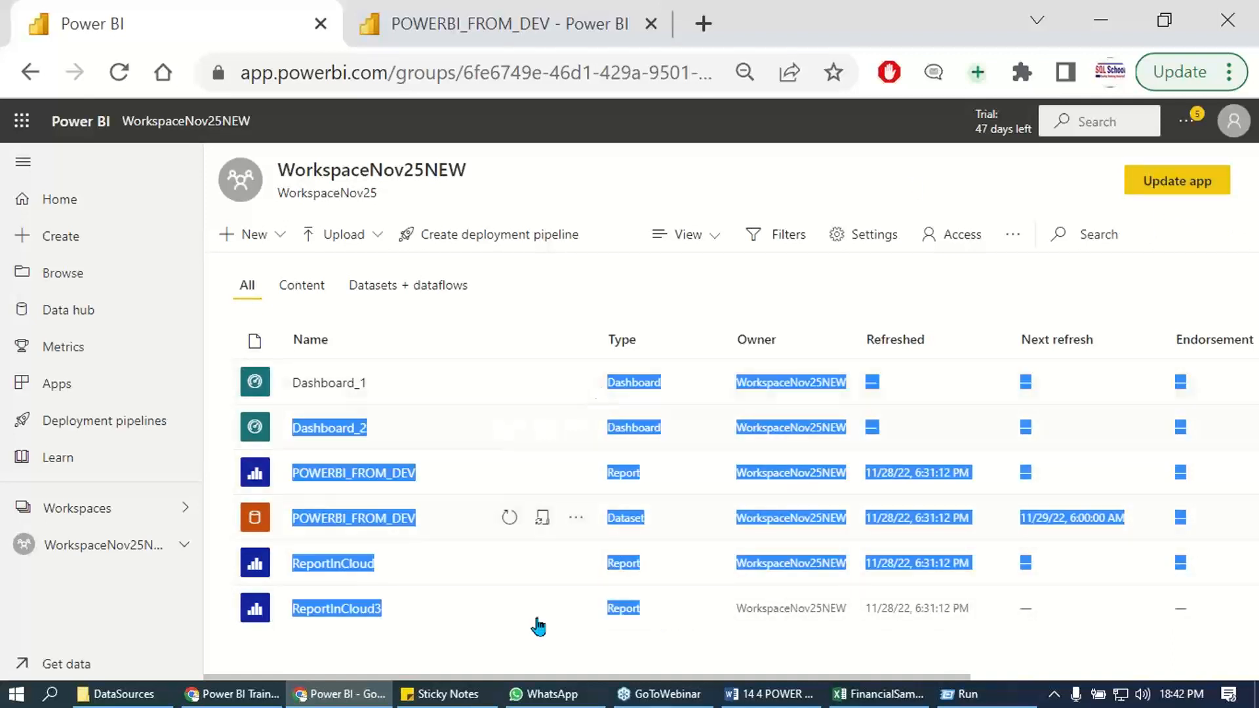
left_click(518, 658)
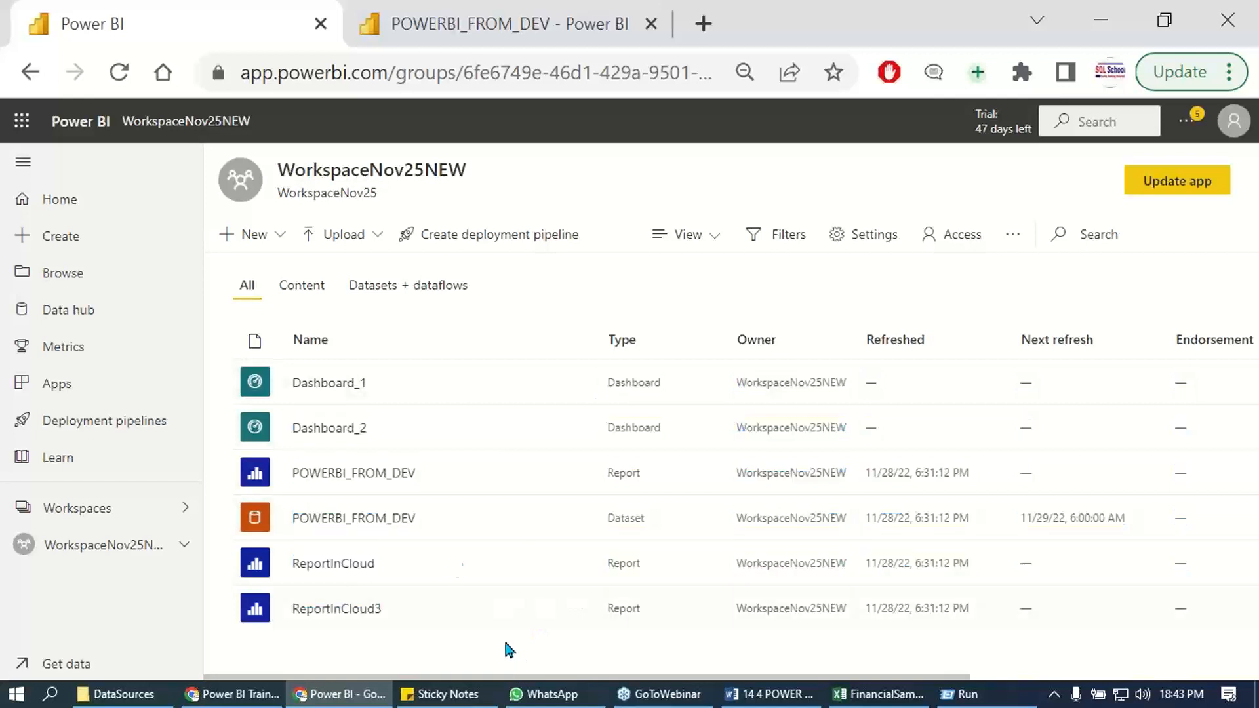
key("Print")
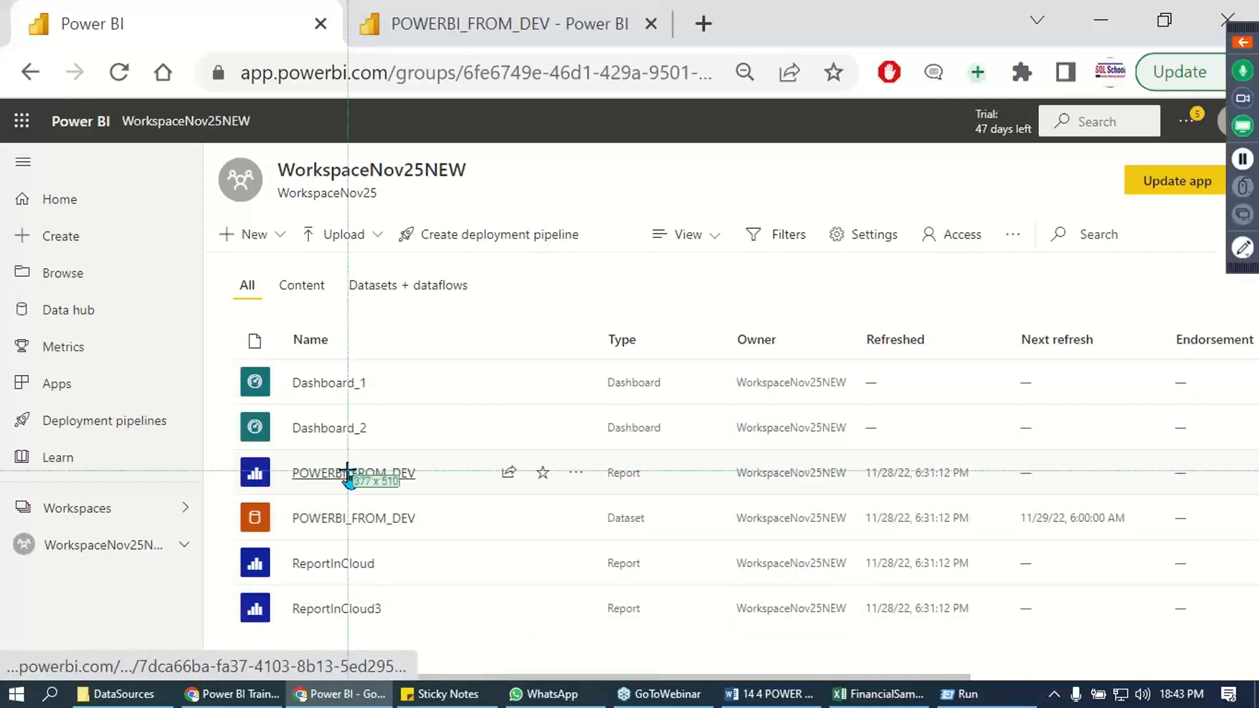
left_click_drag(210, 435, 925, 494)
left_click(375, 473)
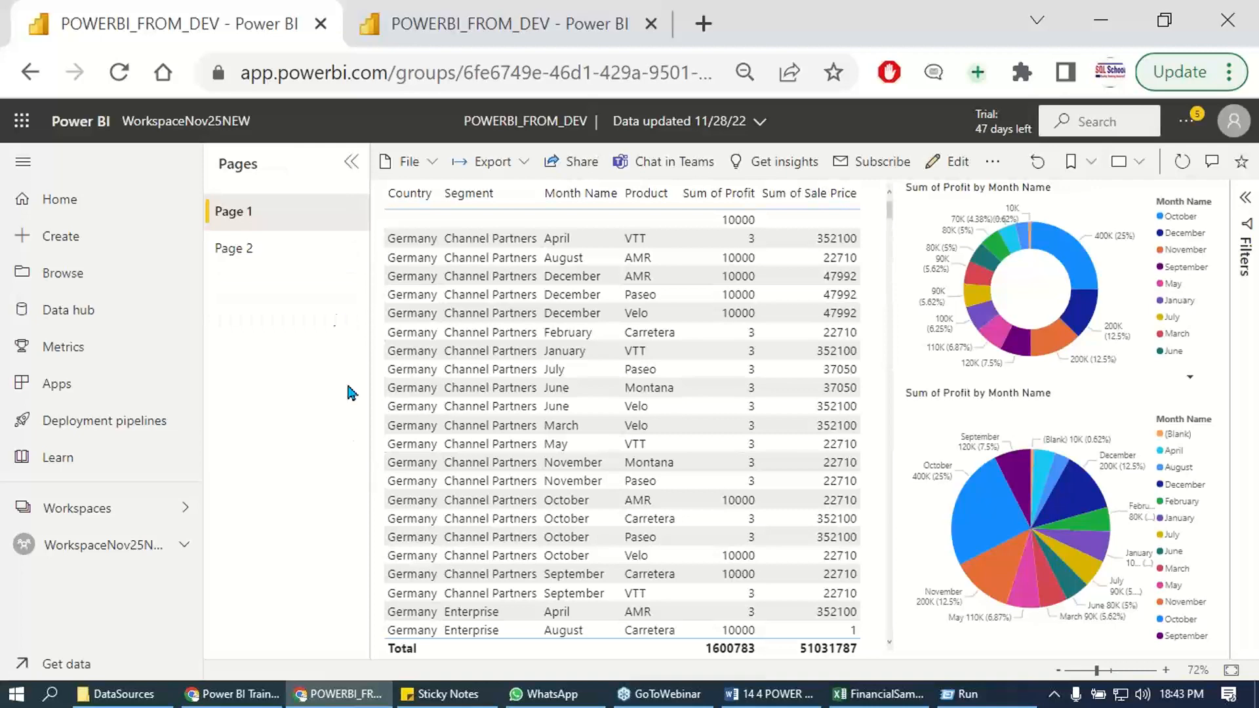
right_click(282, 228)
left_click(245, 293)
left_click(349, 223)
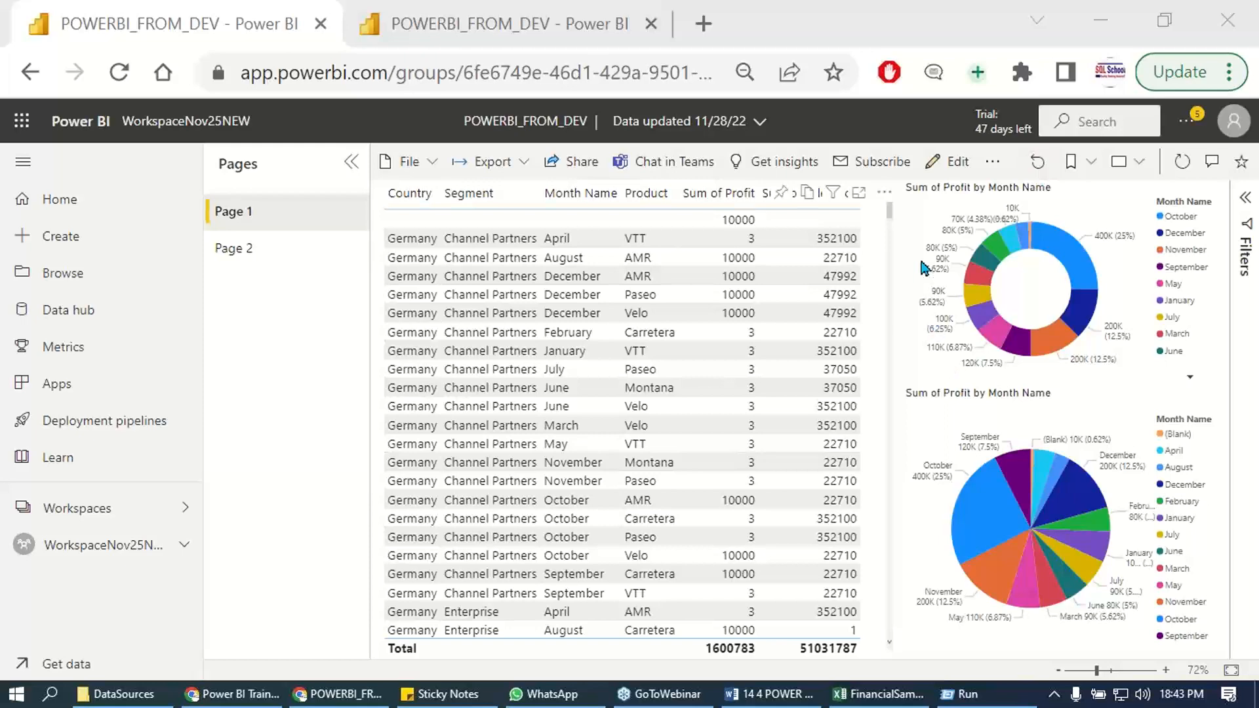
Switch the report to editing mode and add a new blank page after Page 2.
left_click(956, 162)
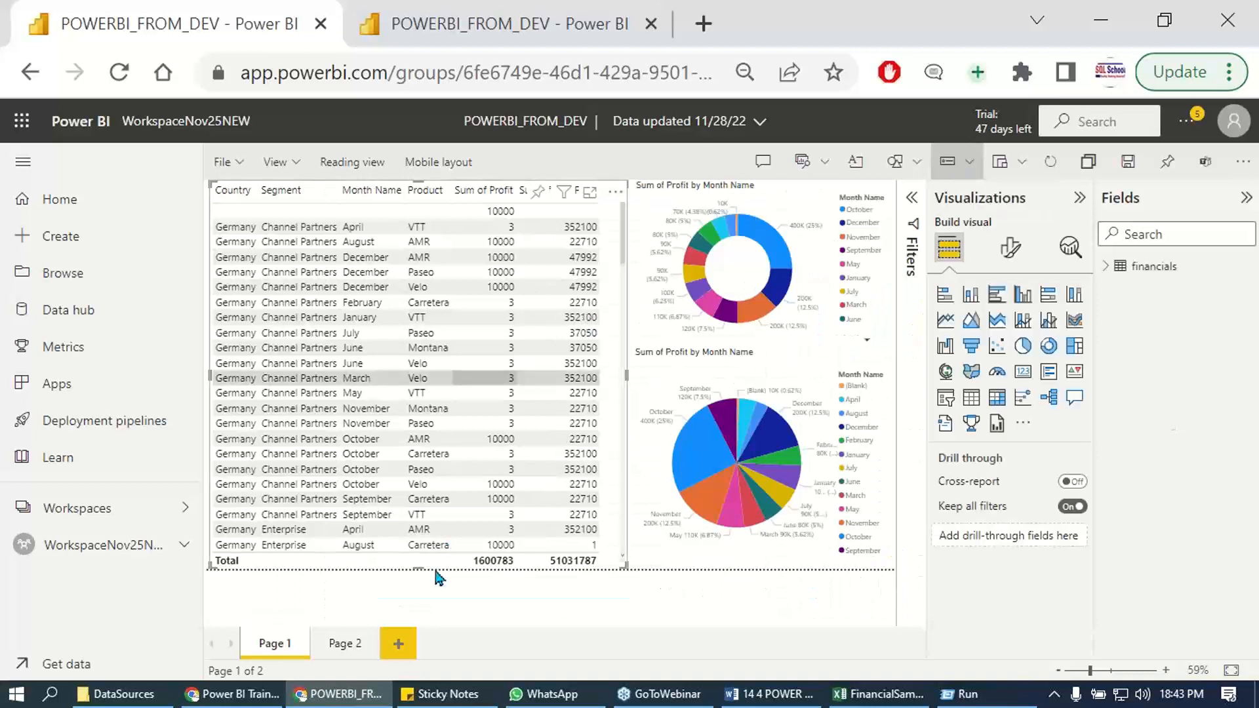
left_click(398, 643)
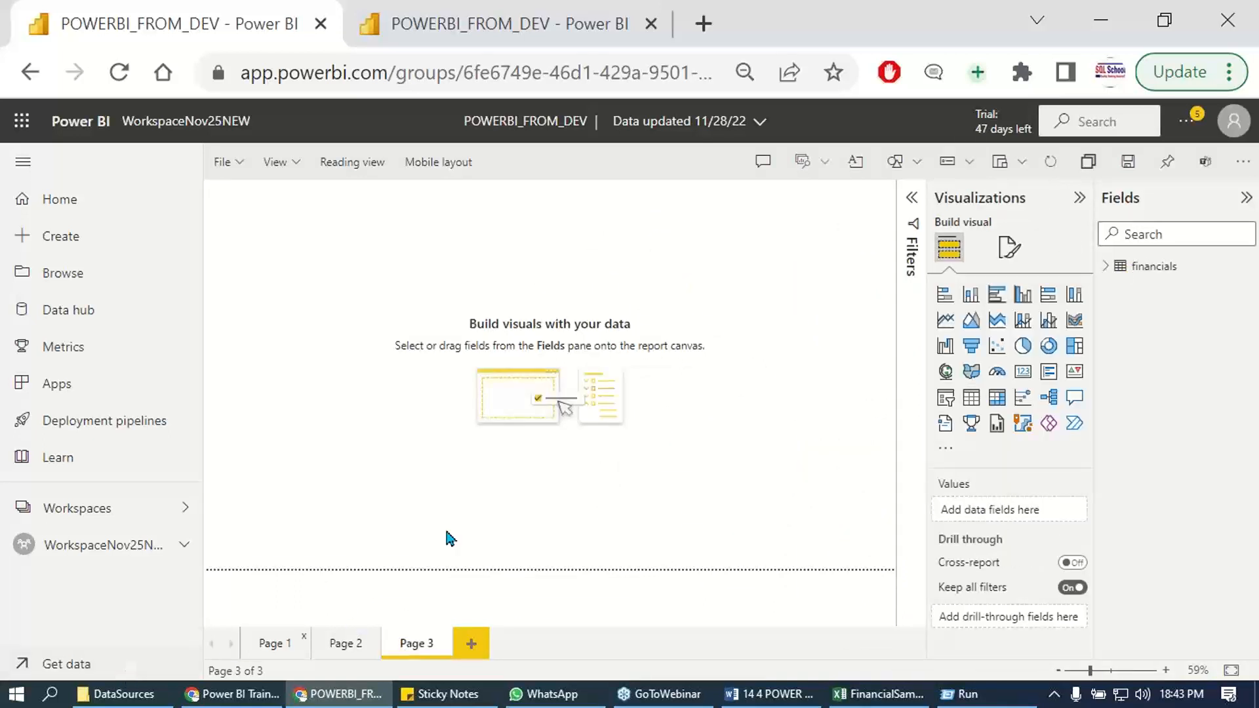
Add a funnel chart to Page 3 with Country as the category and Sale Price as the values from the financials table.
left_click(1110, 268)
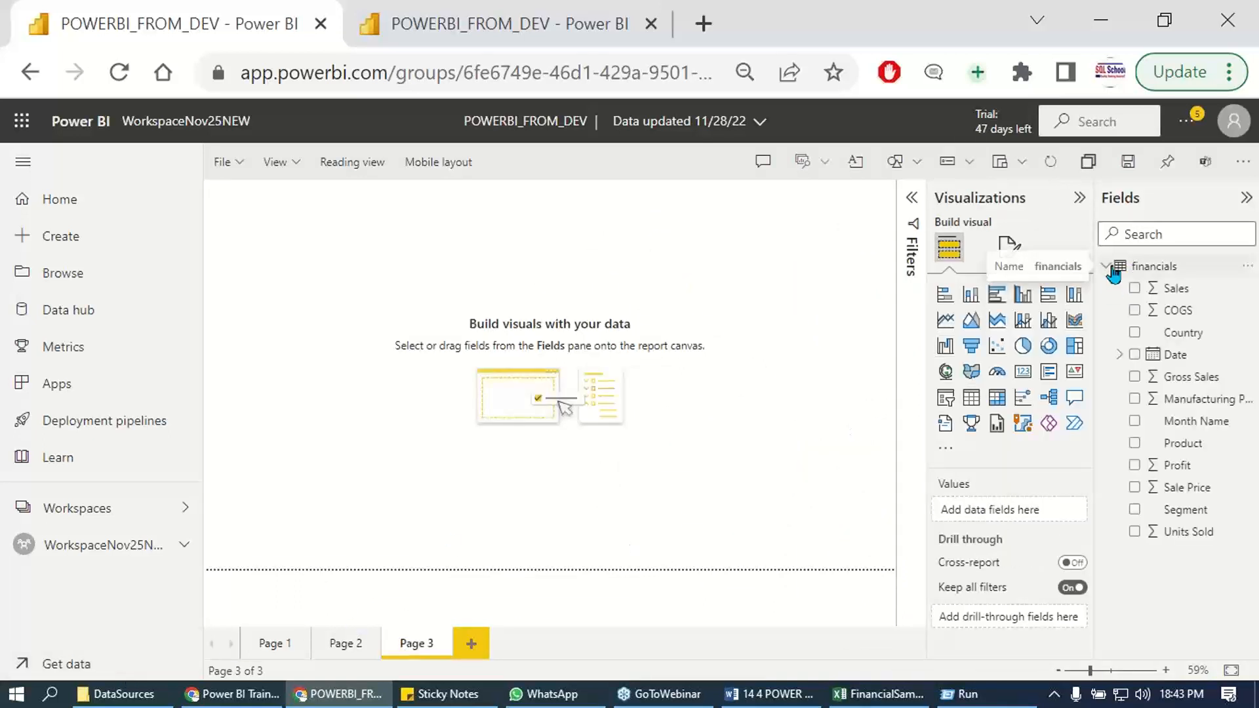
left_click(972, 347)
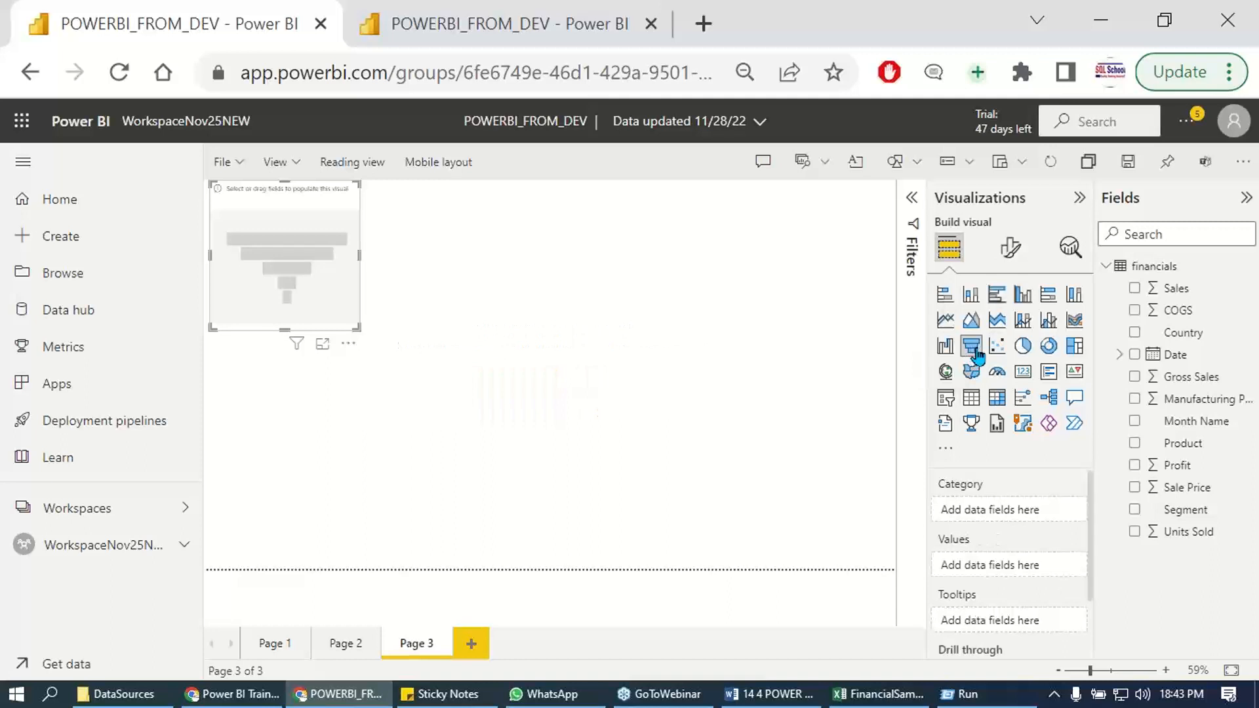
left_click(1135, 335)
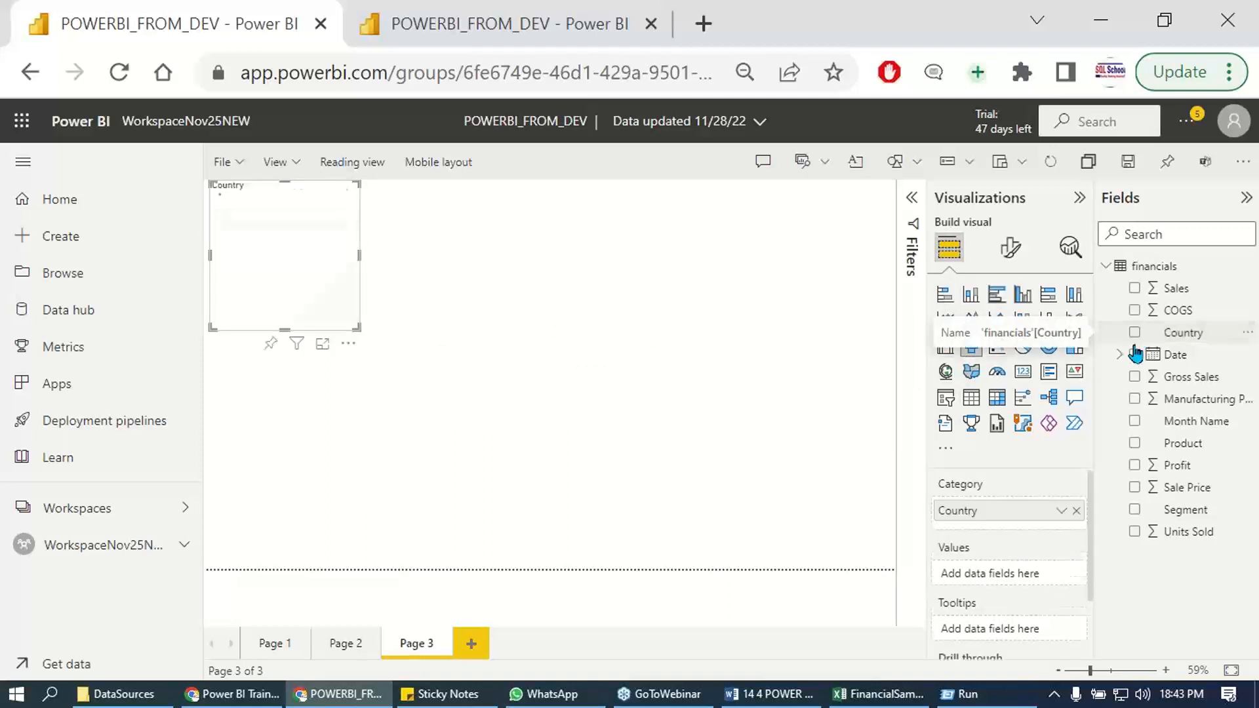
left_click(1135, 489)
View the funnel chart in focus mode, return to the report, and enlarge the chart to the page's full height.
left_click(323, 345)
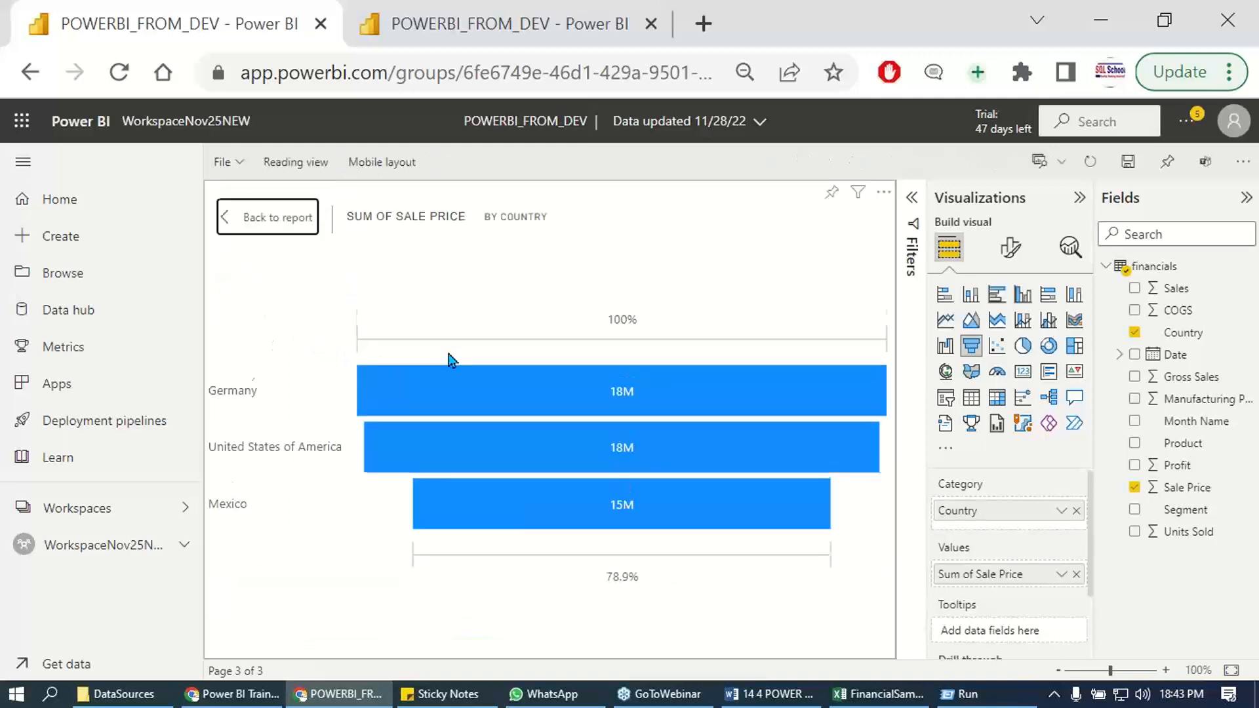
left_click(268, 217)
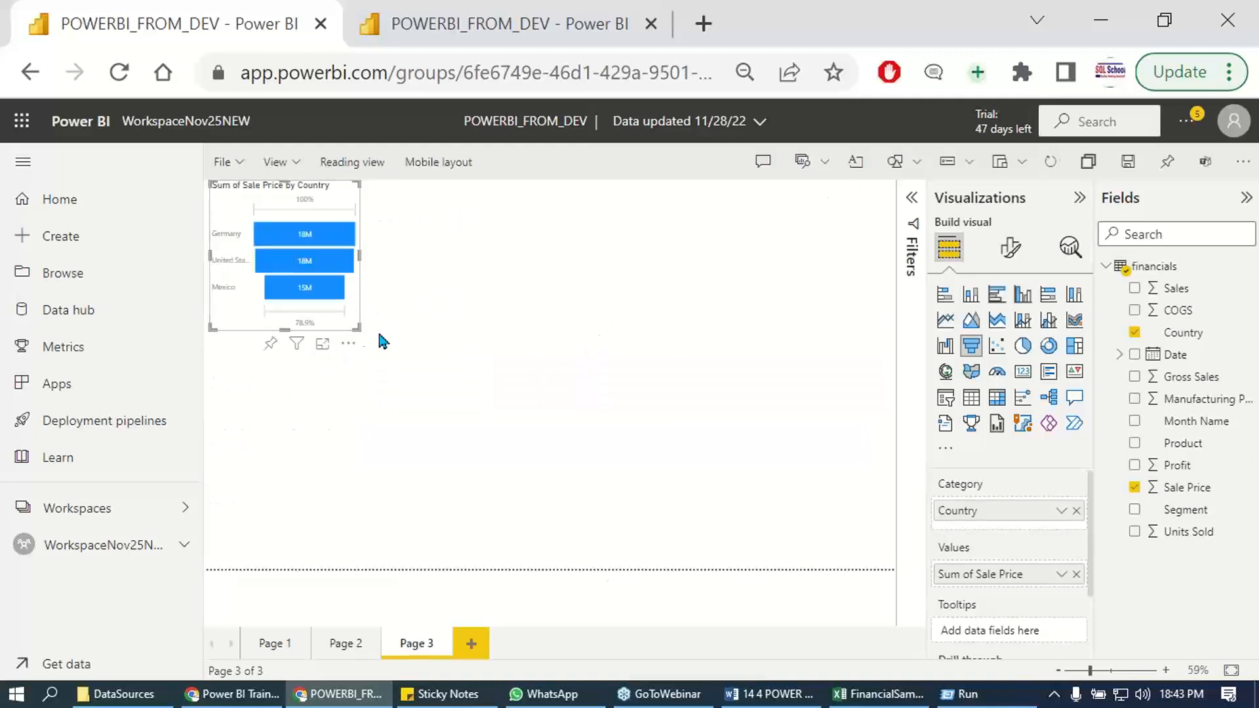
left_click_drag(359, 332, 601, 573)
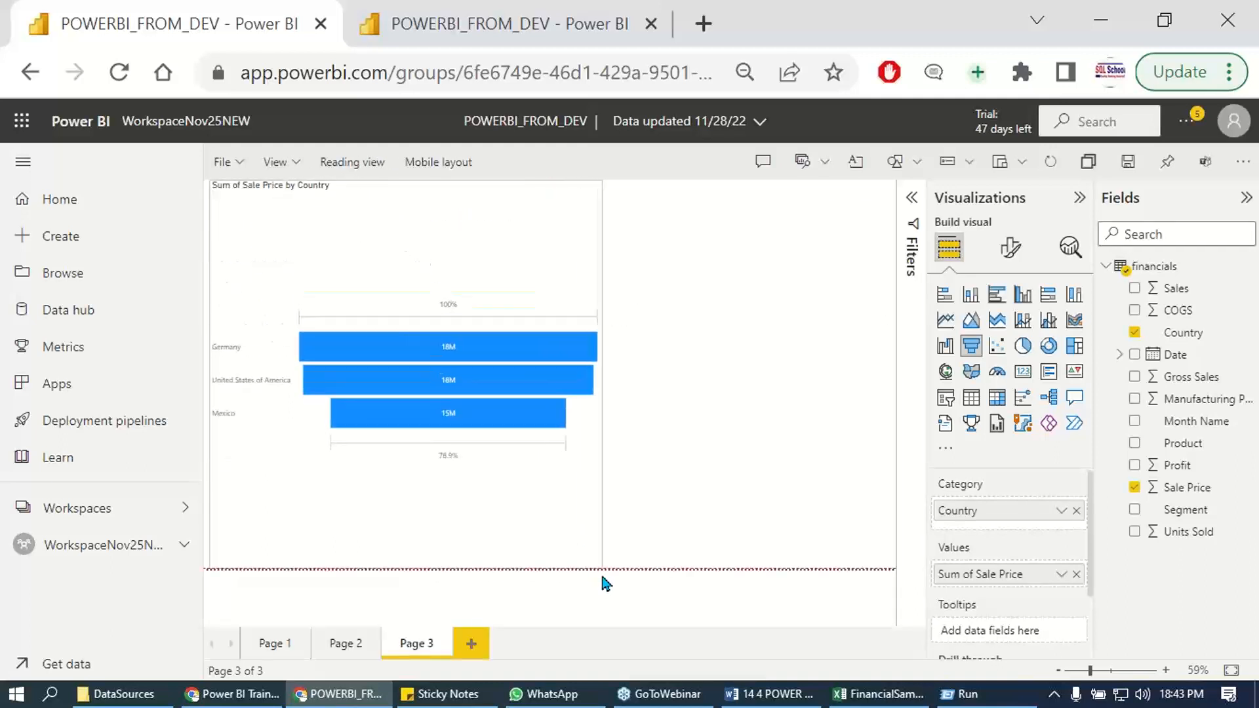
Add a table visual beside the funnel with the Country, Segment, Product, Sale Price, Units Sold and COGS fields.
left_click(703, 438)
left_click(972, 397)
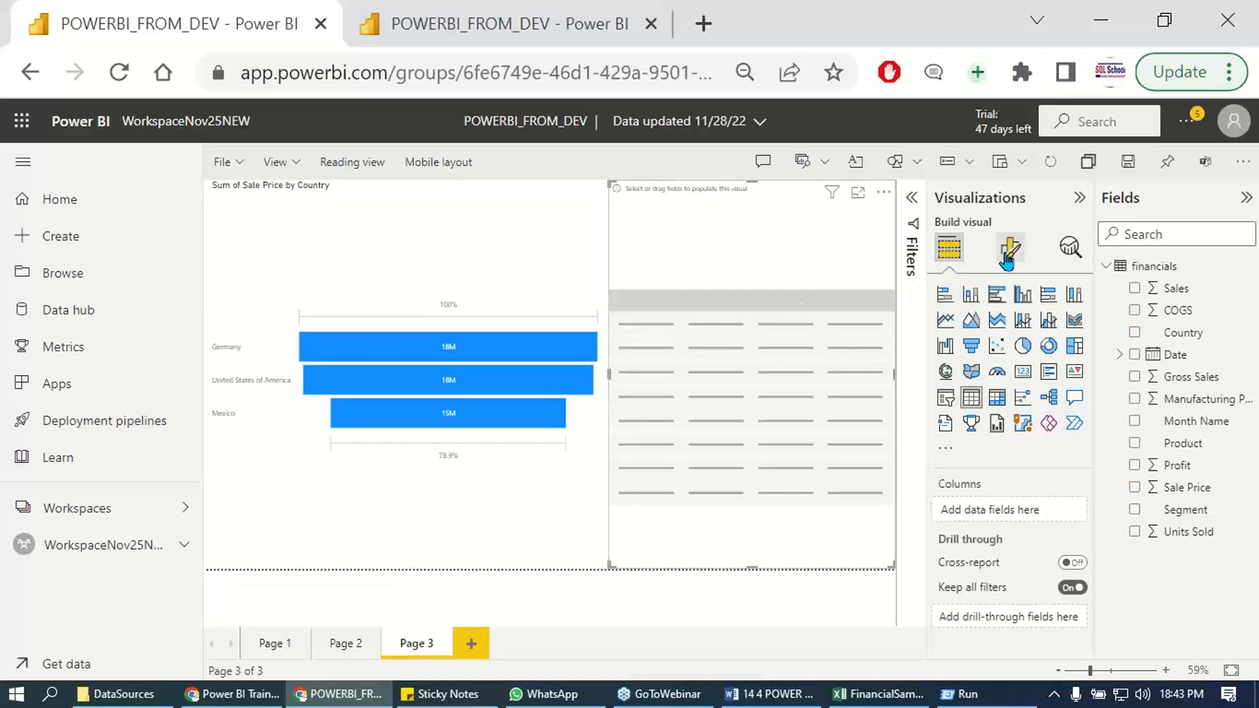
left_click(1135, 333)
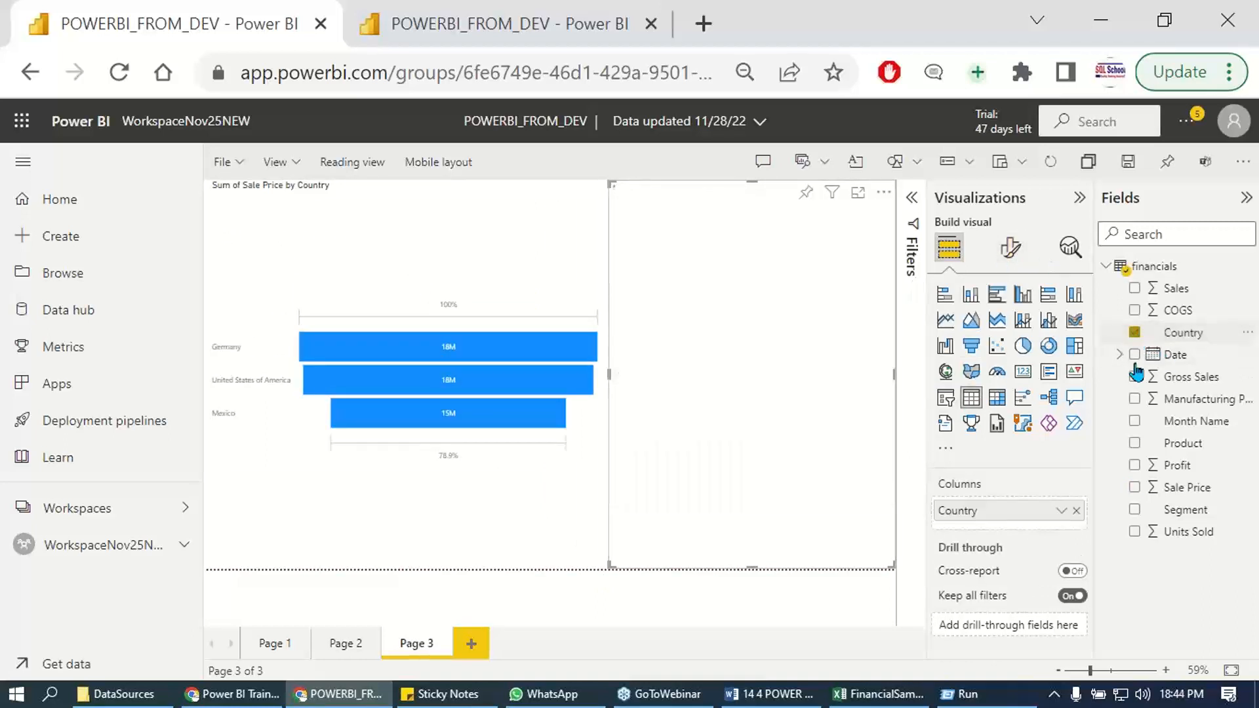
left_click(1134, 510)
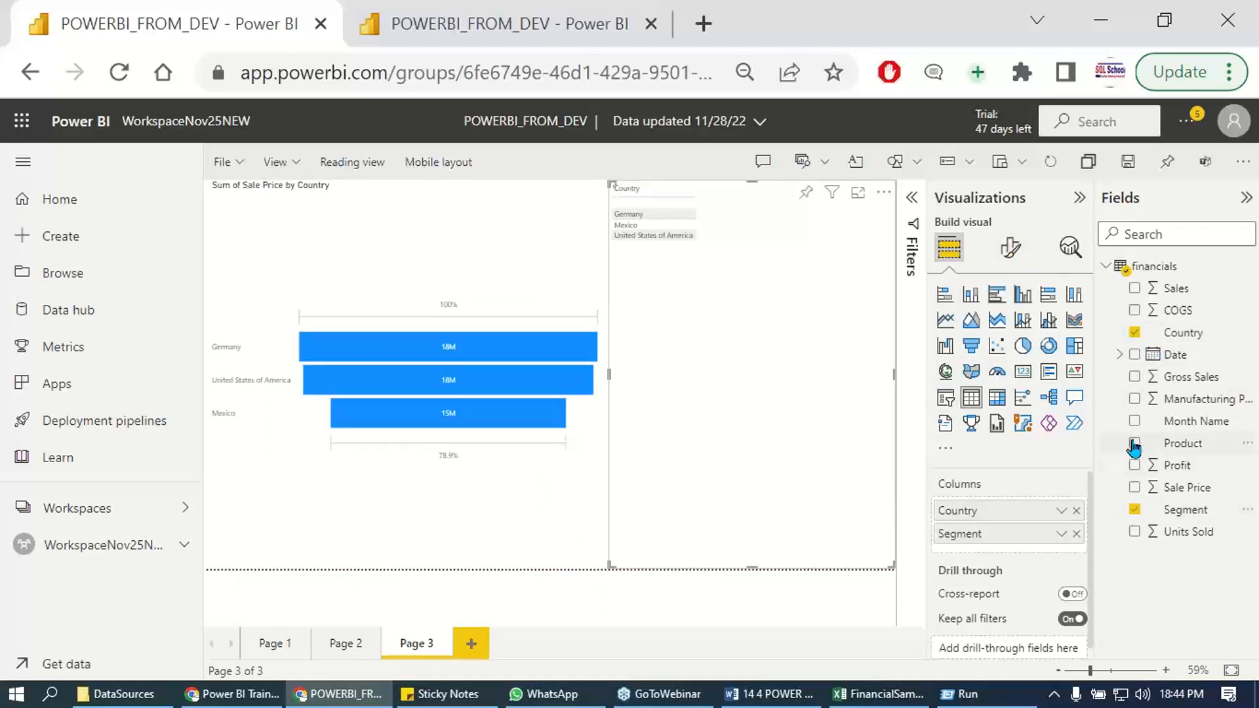
left_click(1135, 443)
left_click(1136, 488)
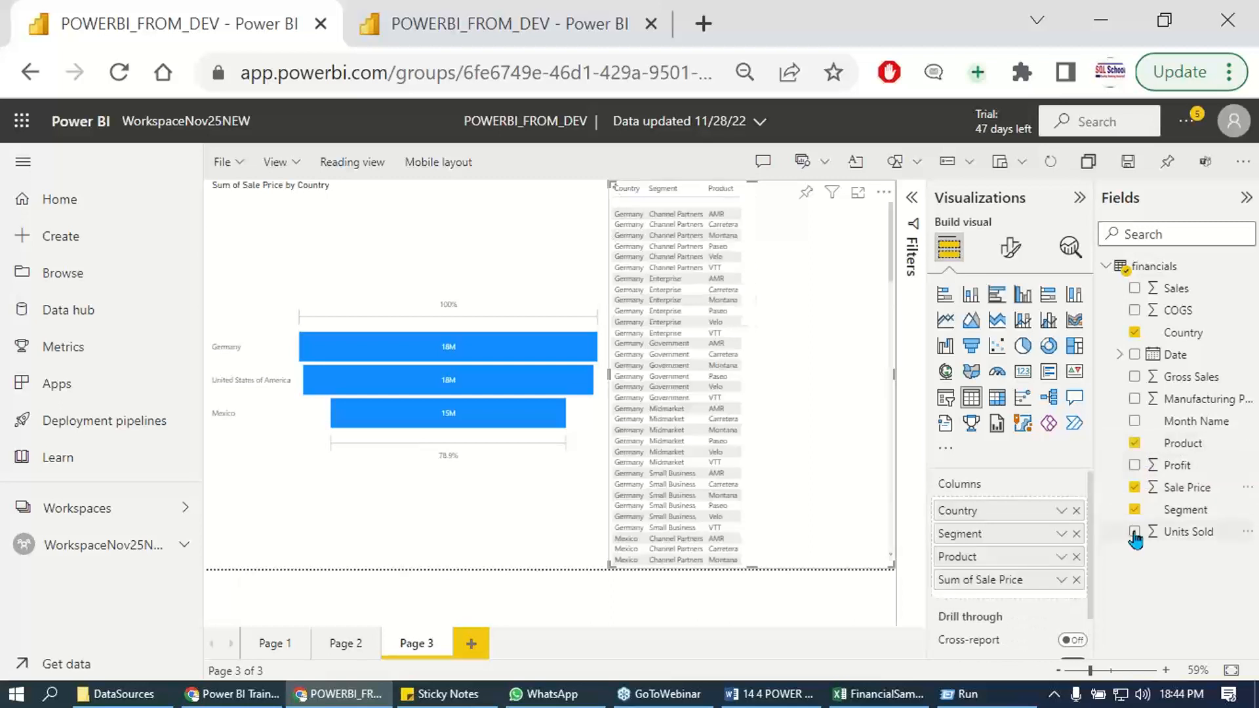
left_click(1134, 532)
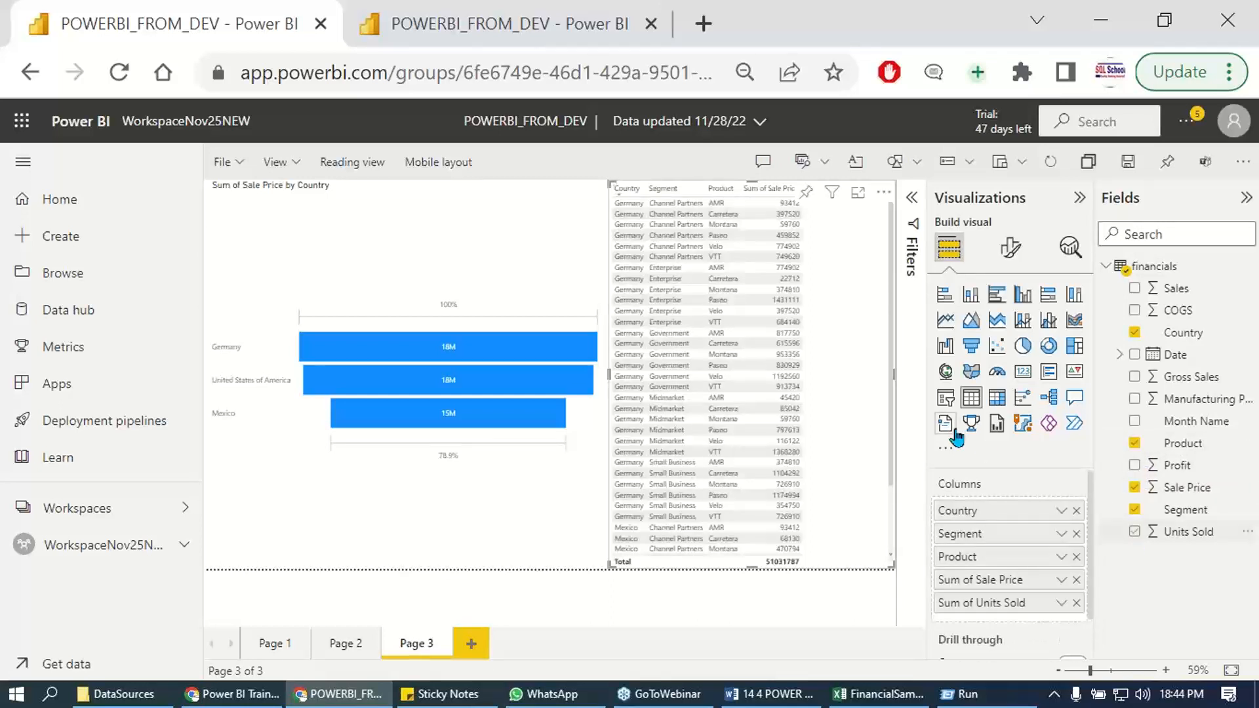
left_click(1135, 310)
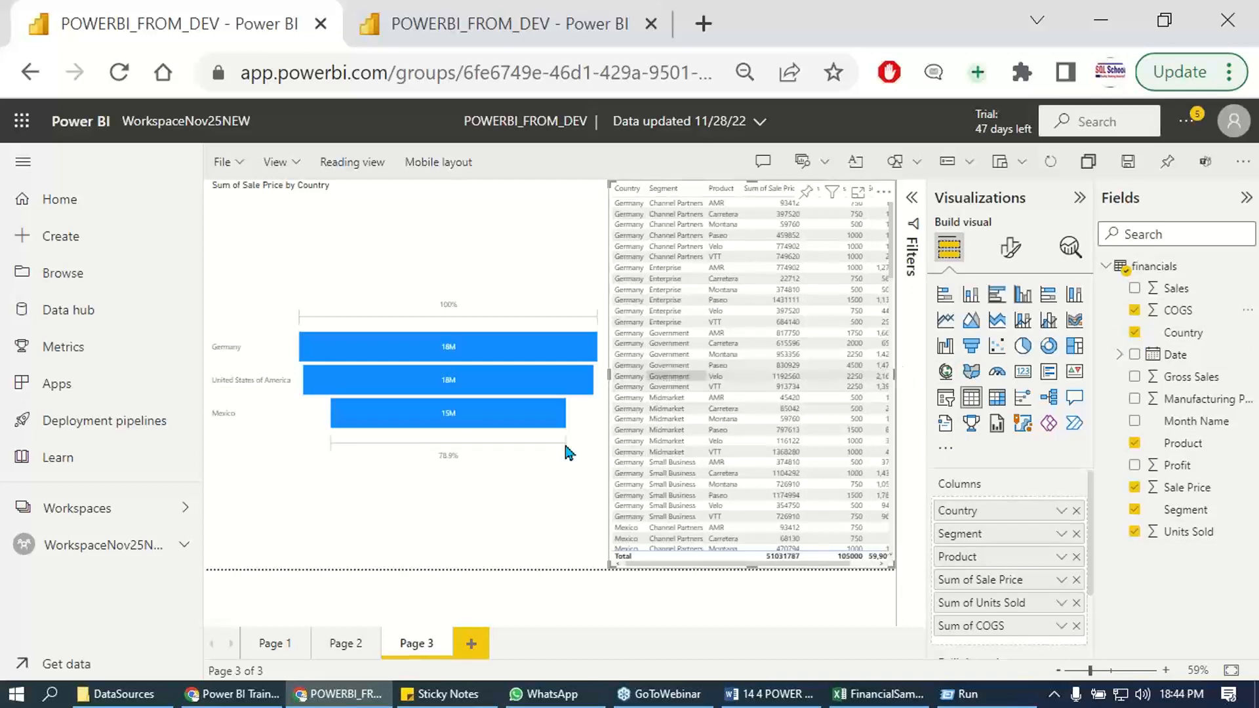
Try the Contrast alternating rows style preset on the table, and settle on Flashy rows.
left_click(1010, 248)
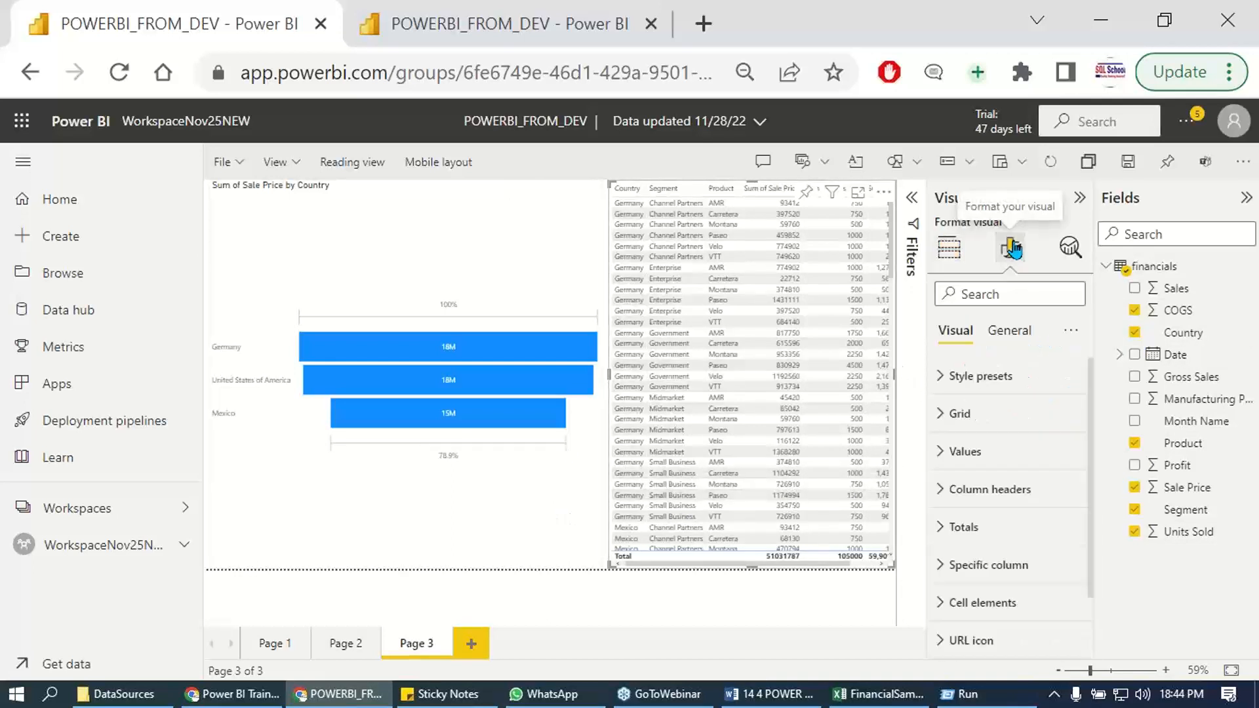
left_click(944, 379)
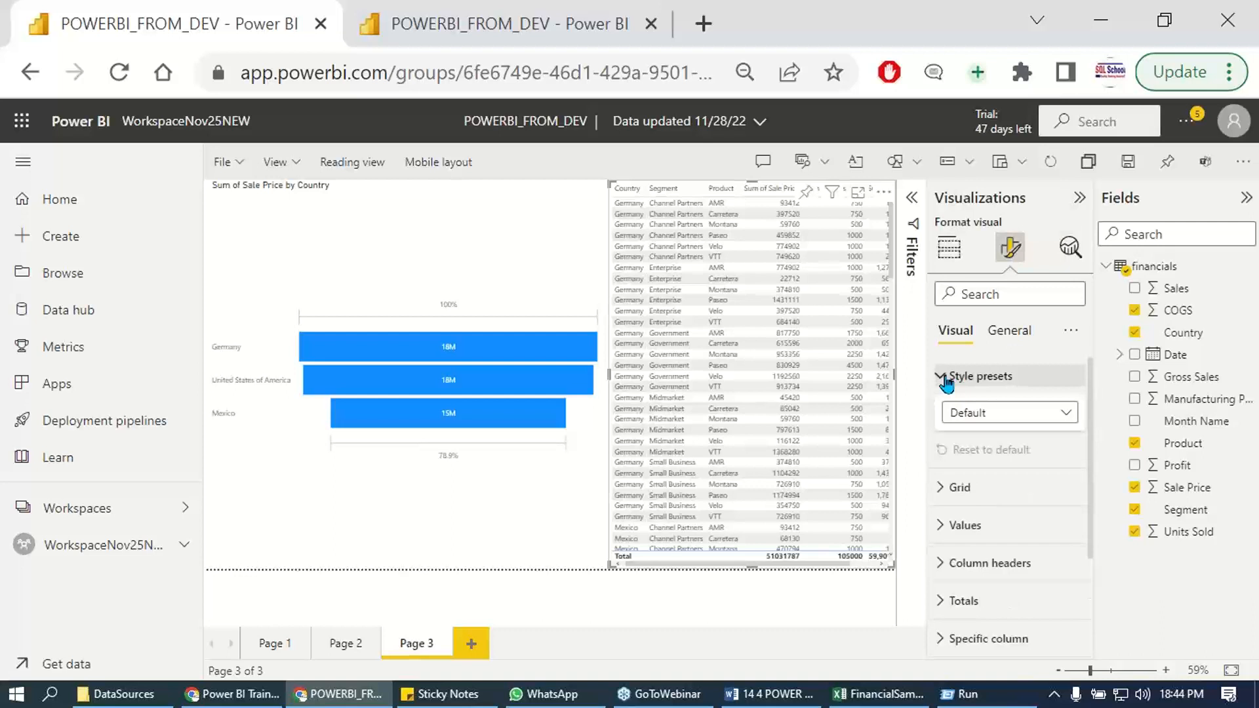
left_click(984, 415)
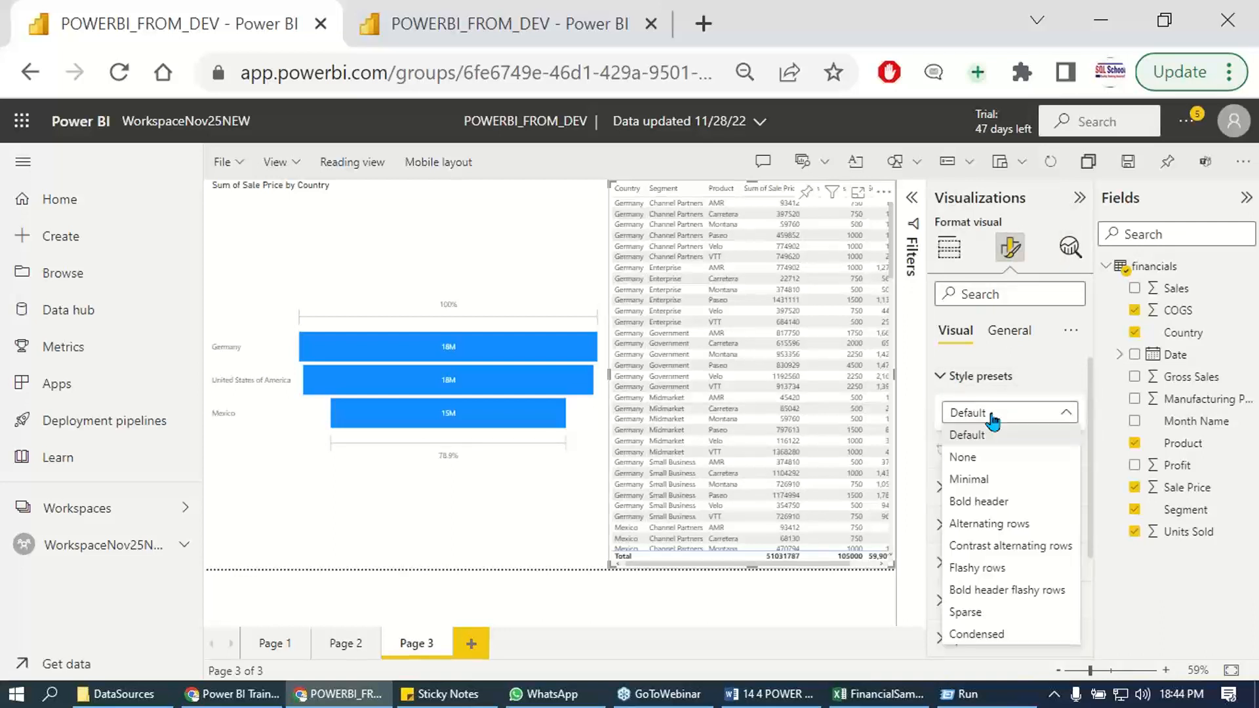
left_click(993, 546)
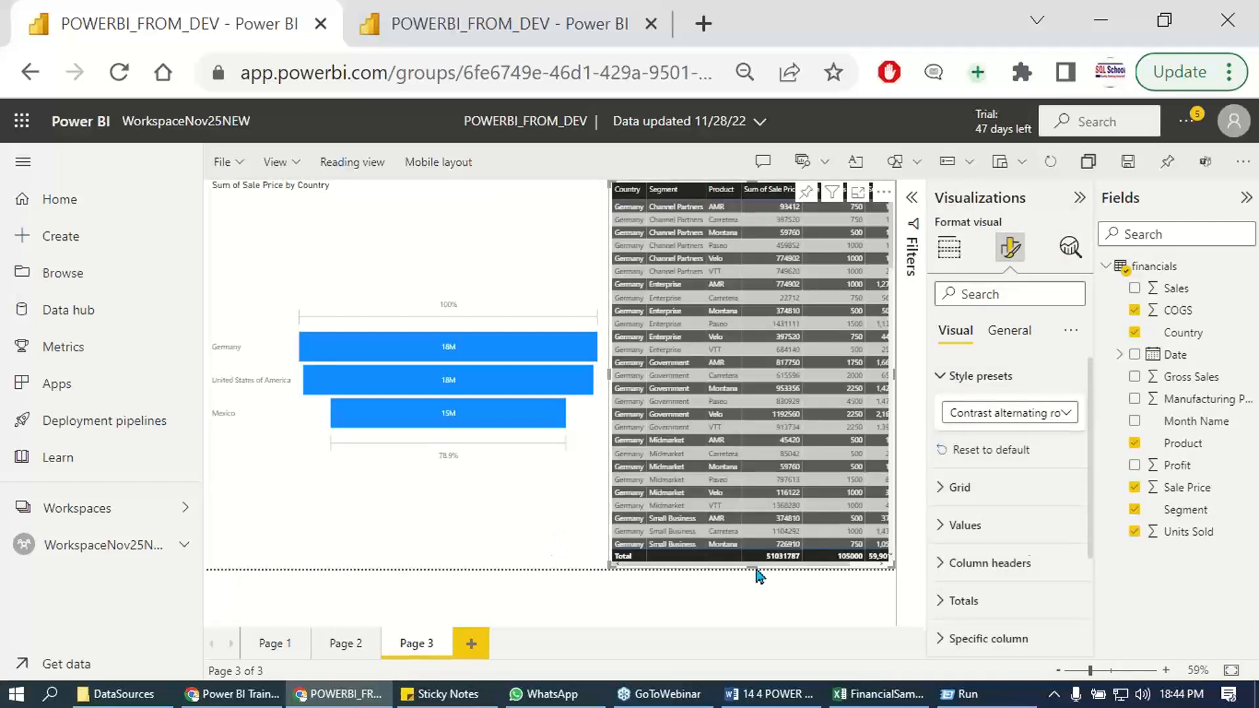
left_click(1026, 412)
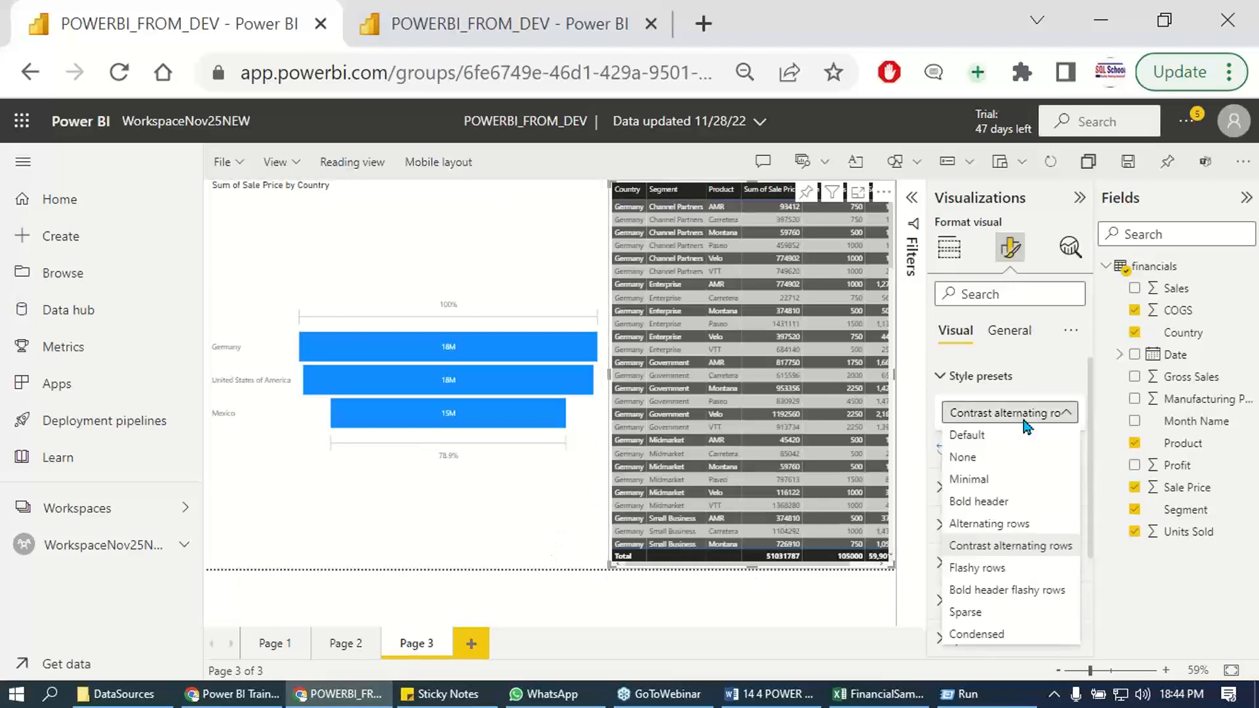
left_click(1000, 569)
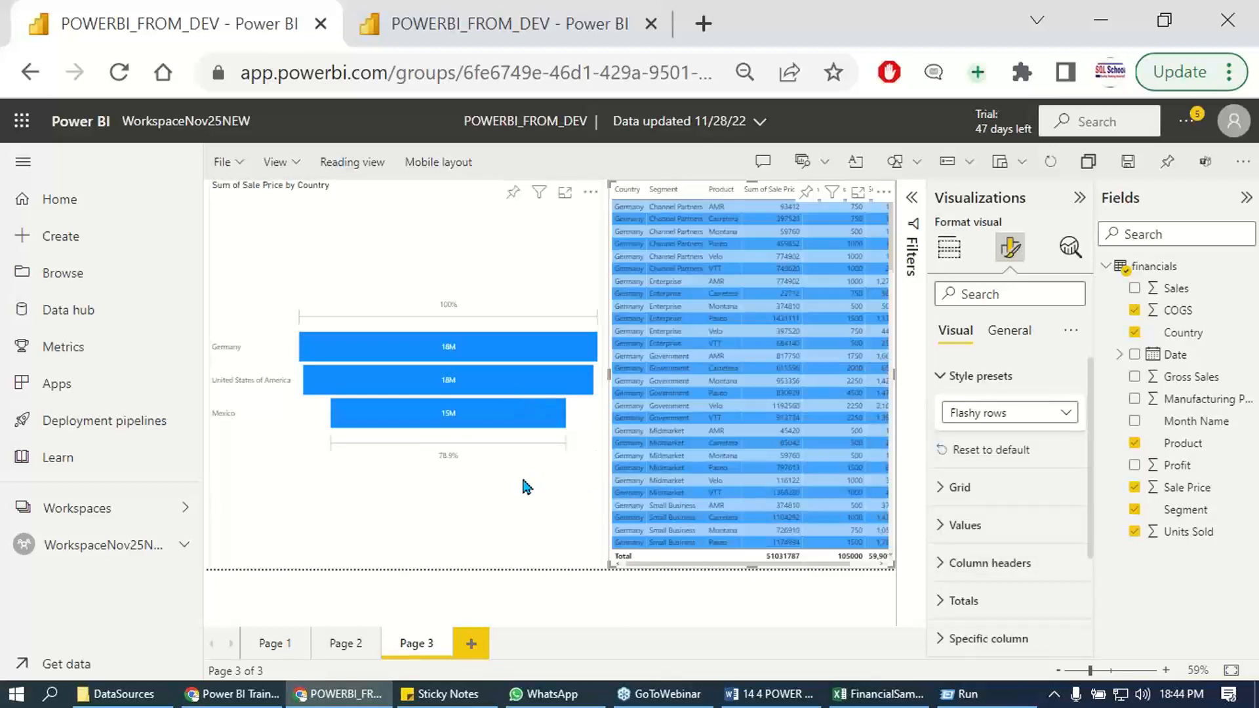
Save the edited report and return to the WorkspaceNov25NEW content list.
left_click(1128, 161)
left_click(188, 124)
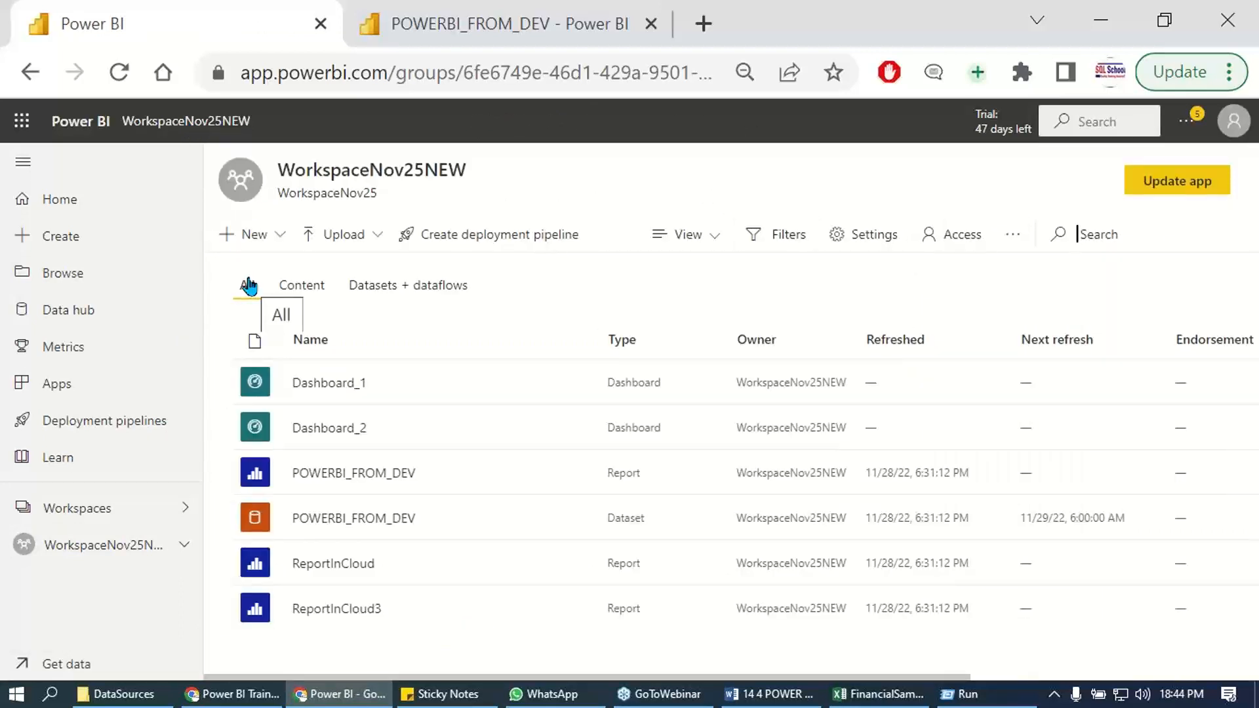
Upload the FinancialSample2 workbook from the DataSources folder on drive E: to the workspace and check its listed type.
left_click(383, 234)
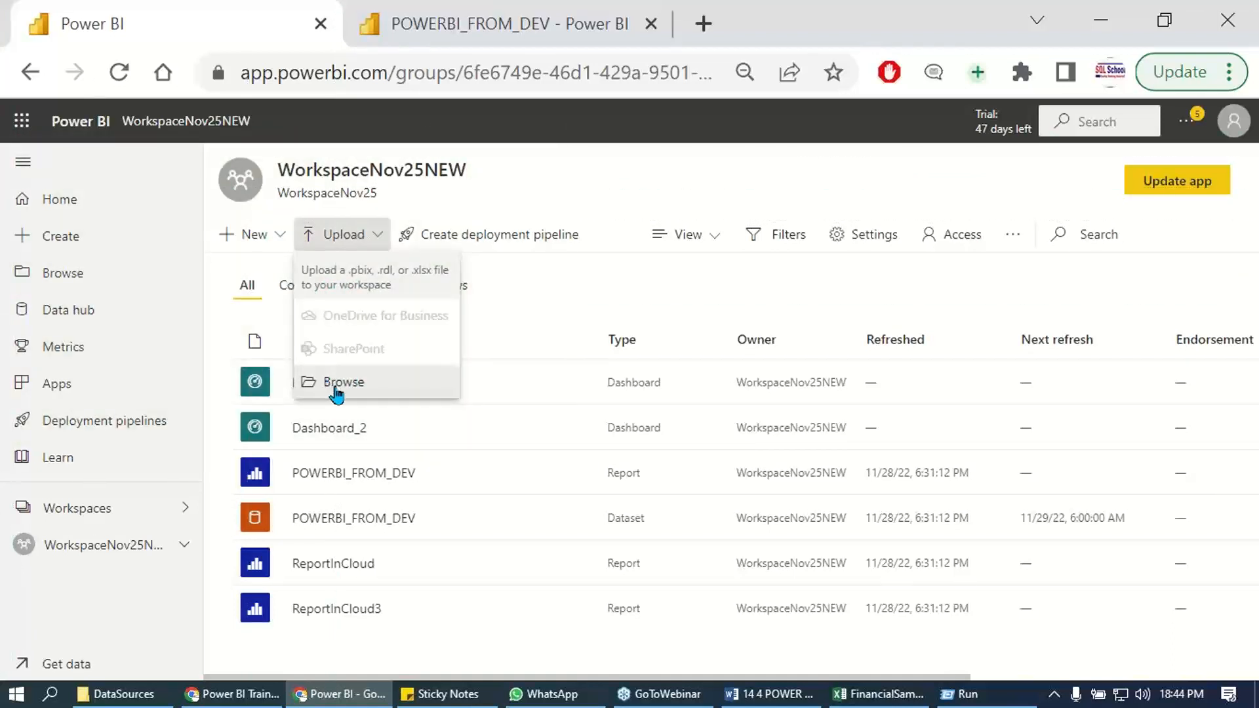
left_click(335, 389)
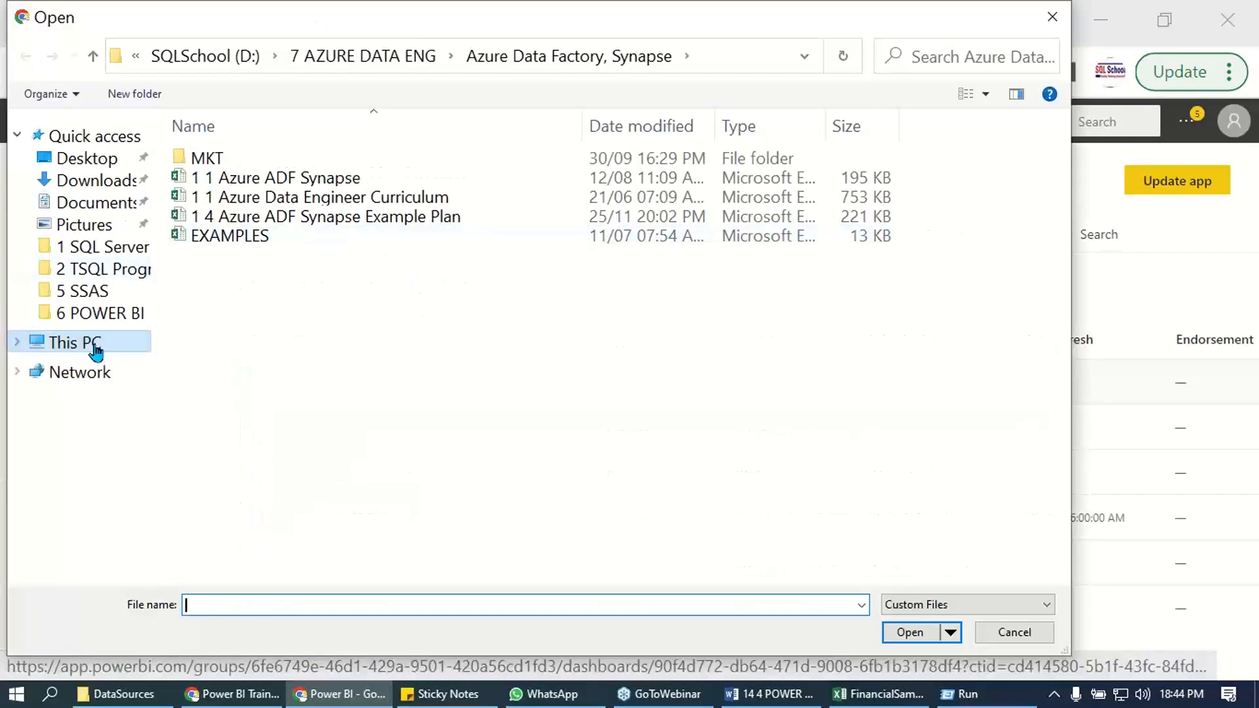
left_click(96, 352)
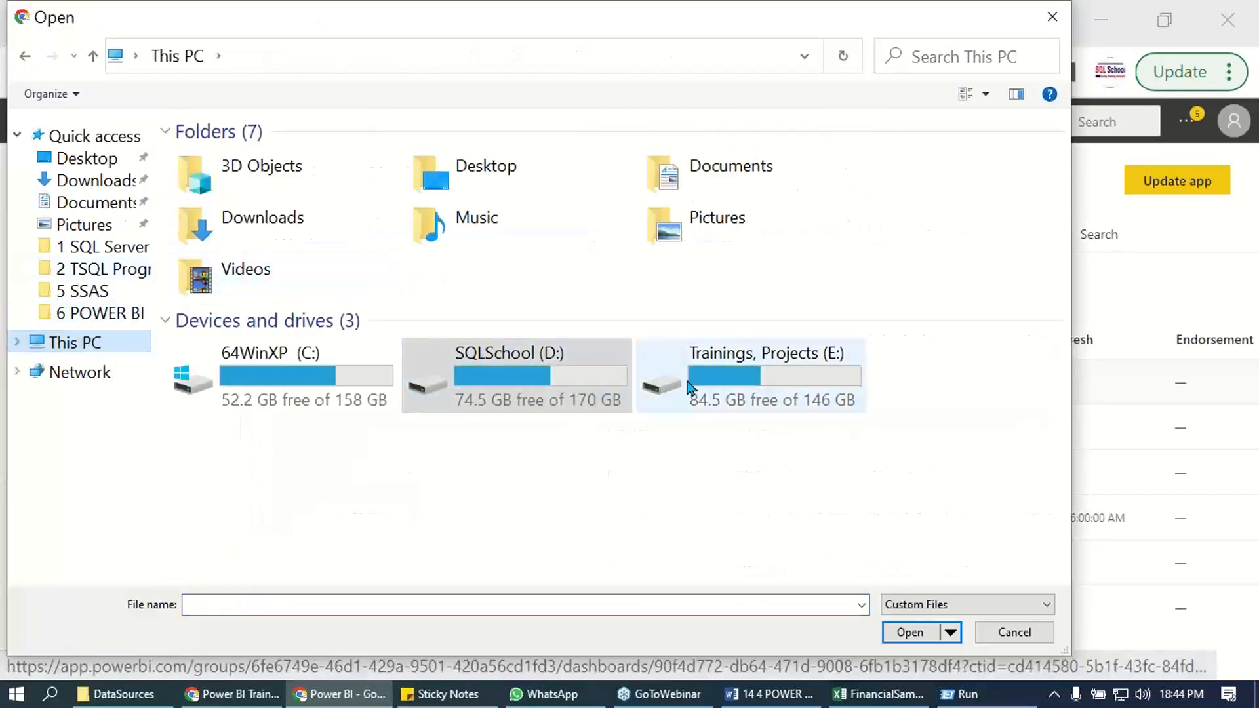
double_click(649, 341)
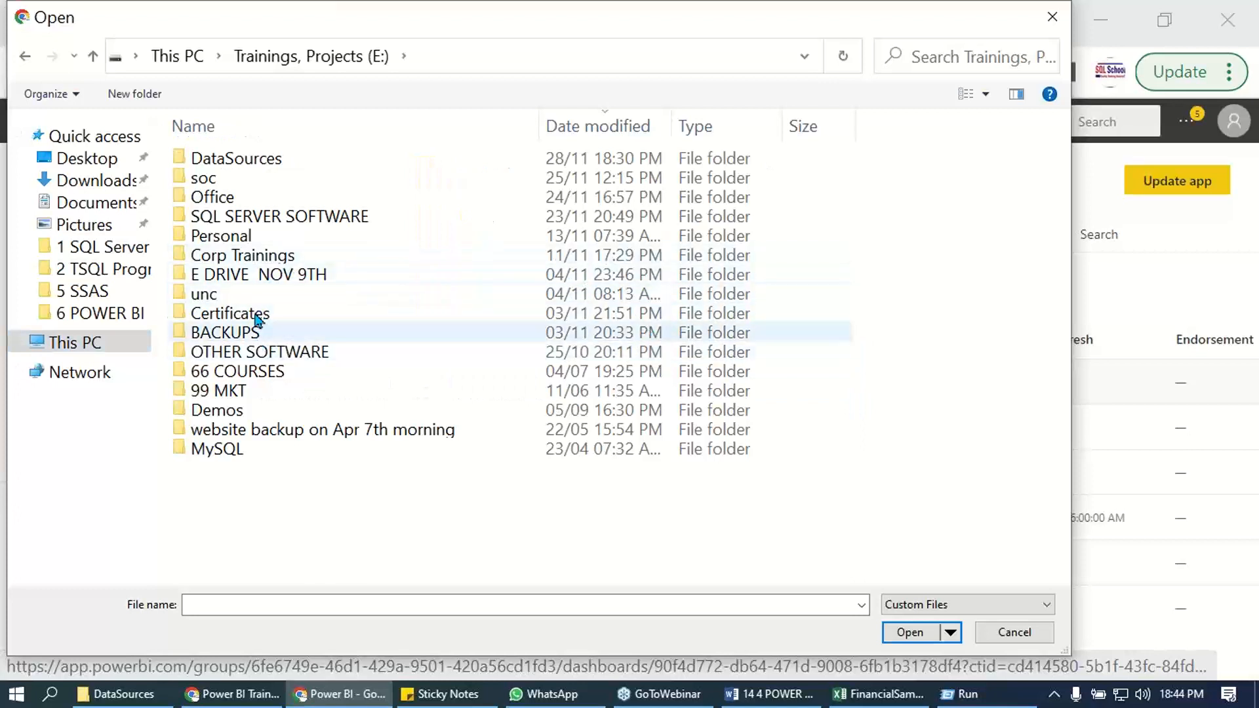
double_click(252, 159)
left_click(286, 198)
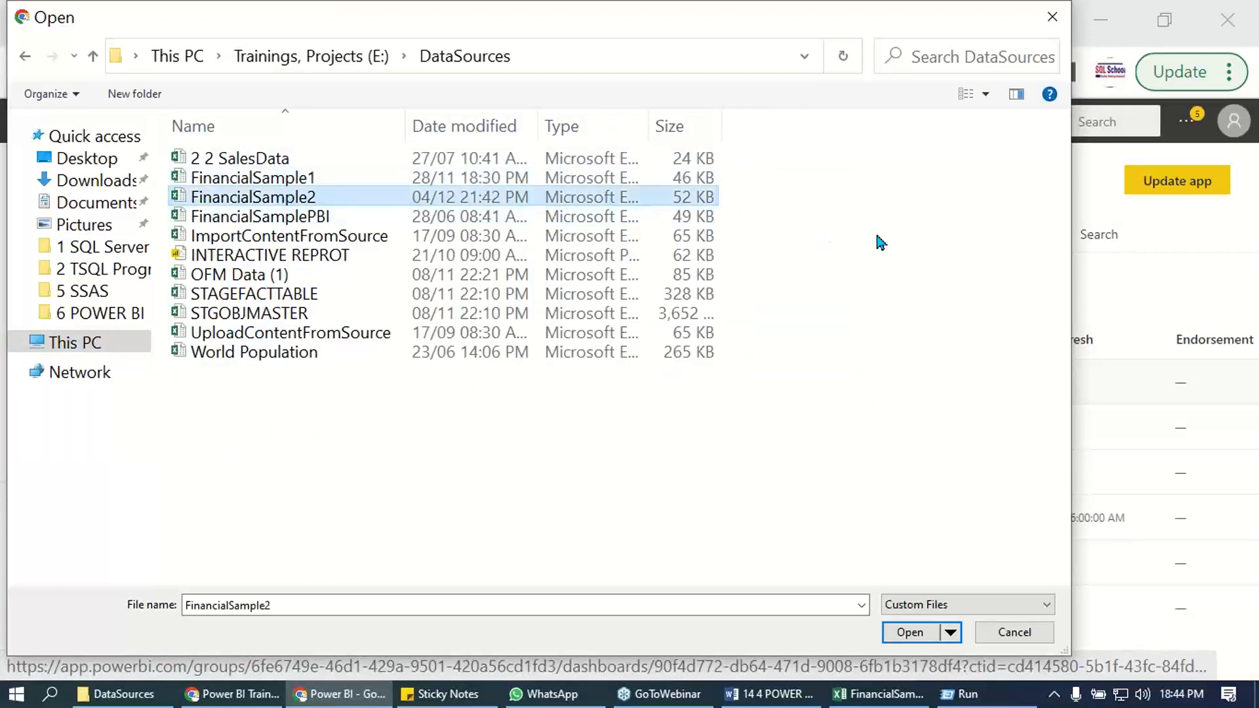
left_click_drag(165, 176, 342, 205)
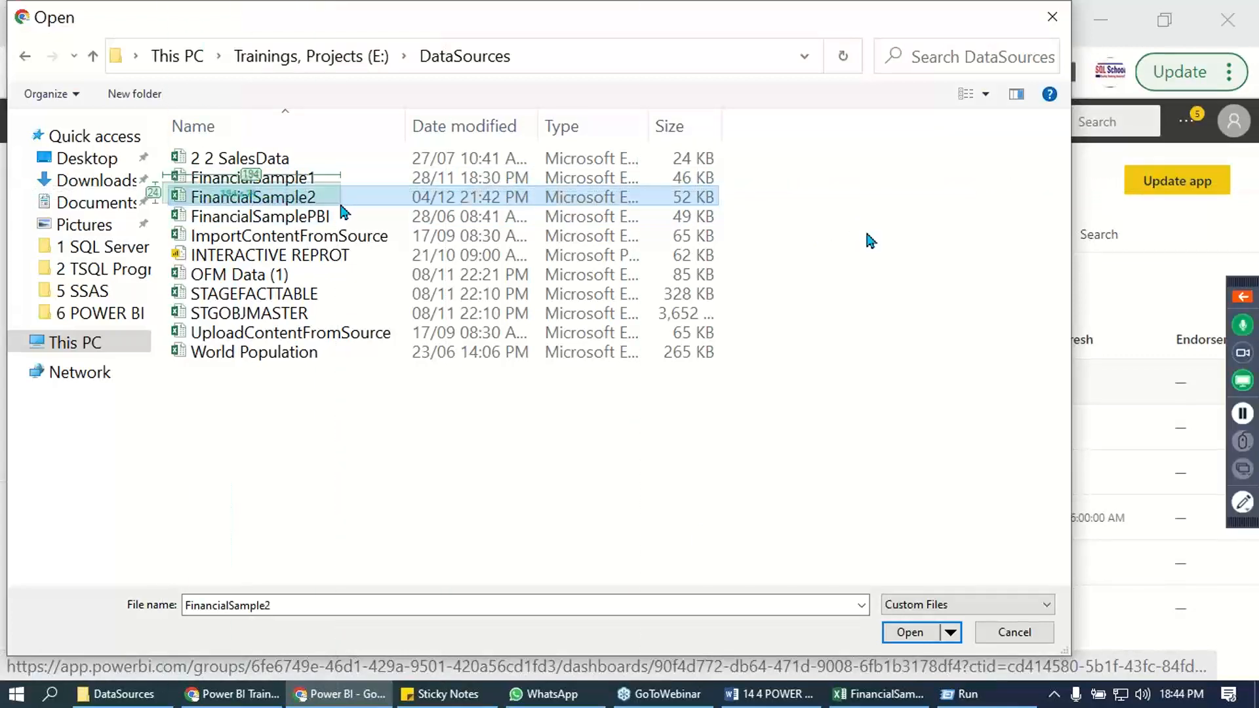
left_click(908, 632)
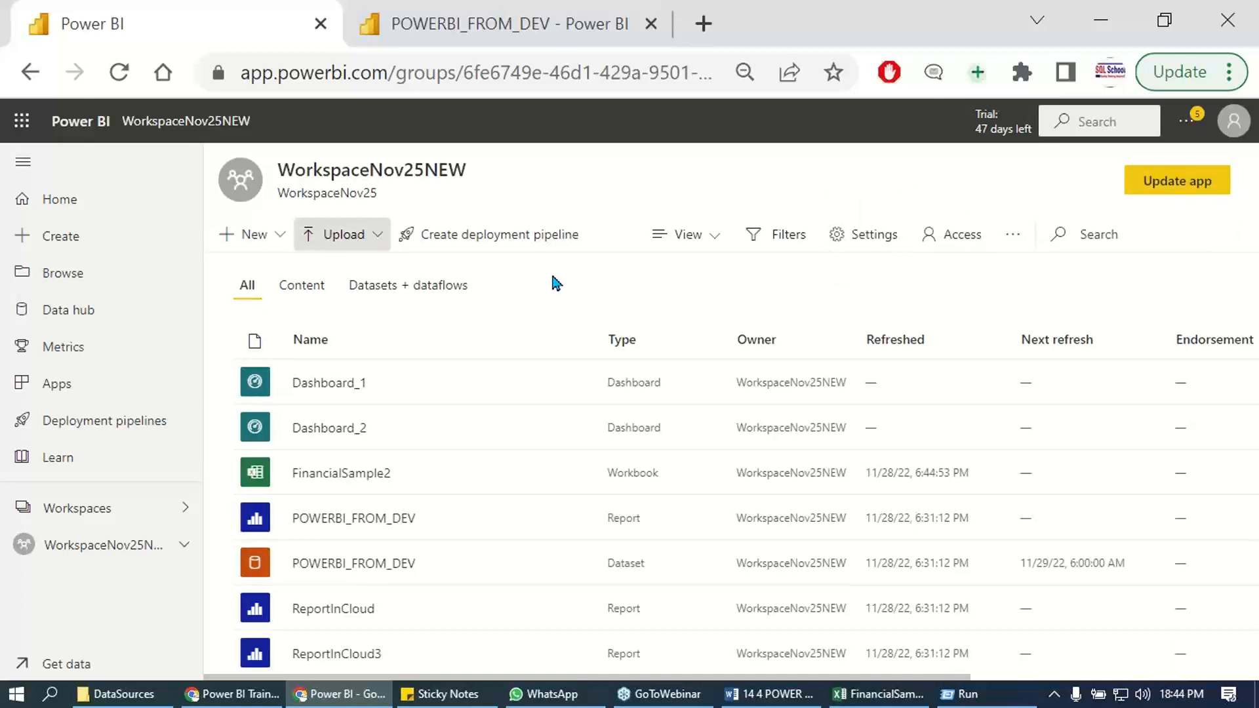
double_click(623, 474)
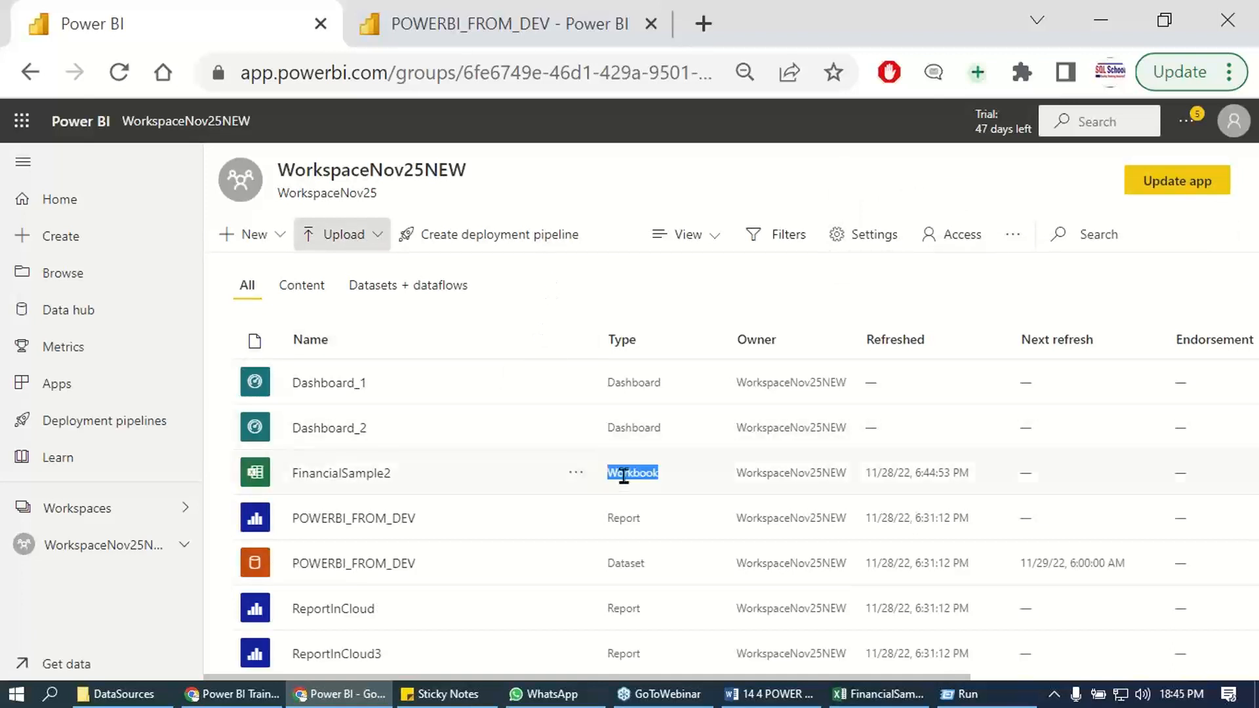
Capture a screenshot of the FinancialSample2 entry in the workspace list, and open the workbook at its first columns.
key("Print")
left_click_drag(247, 456, 680, 502)
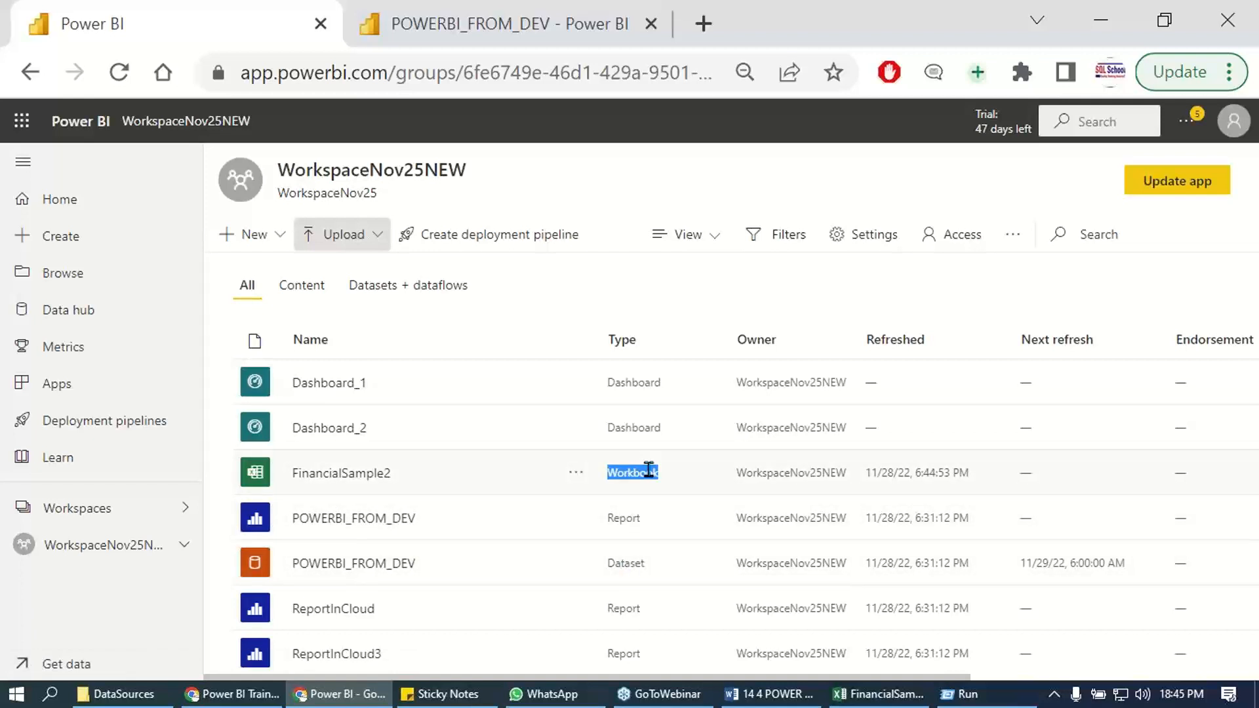
left_click(365, 480)
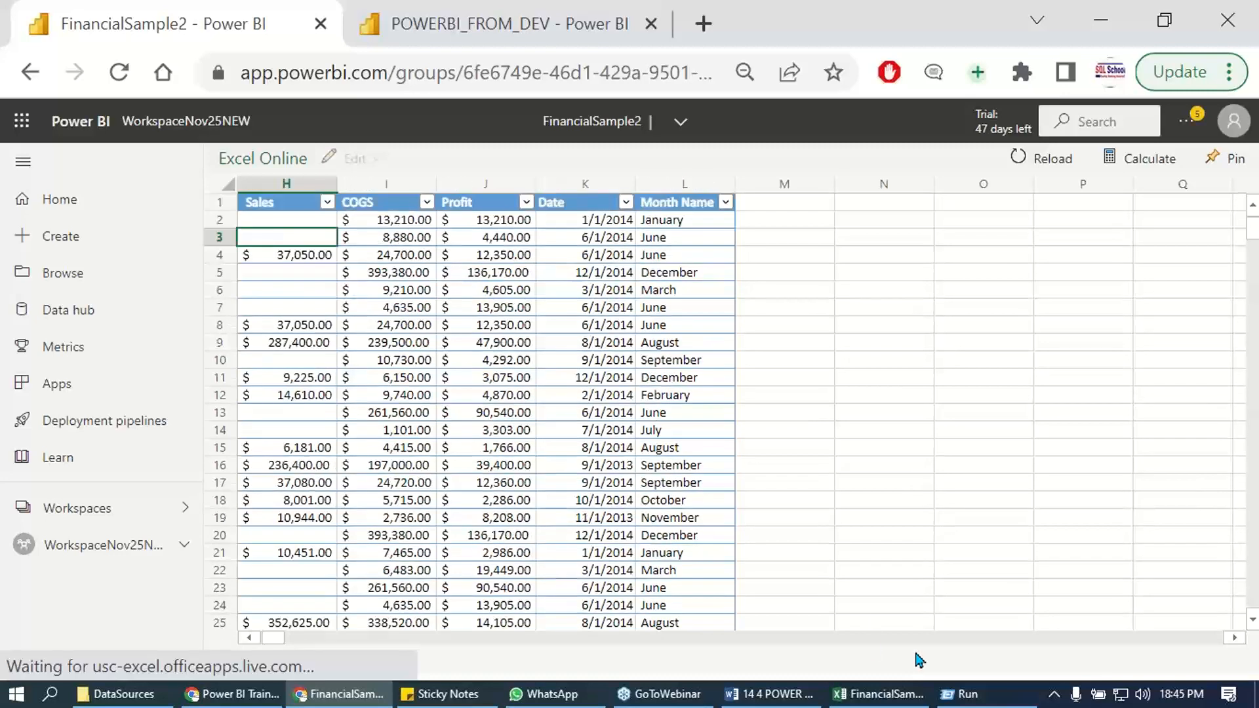
left_click_drag(275, 639, 249, 637)
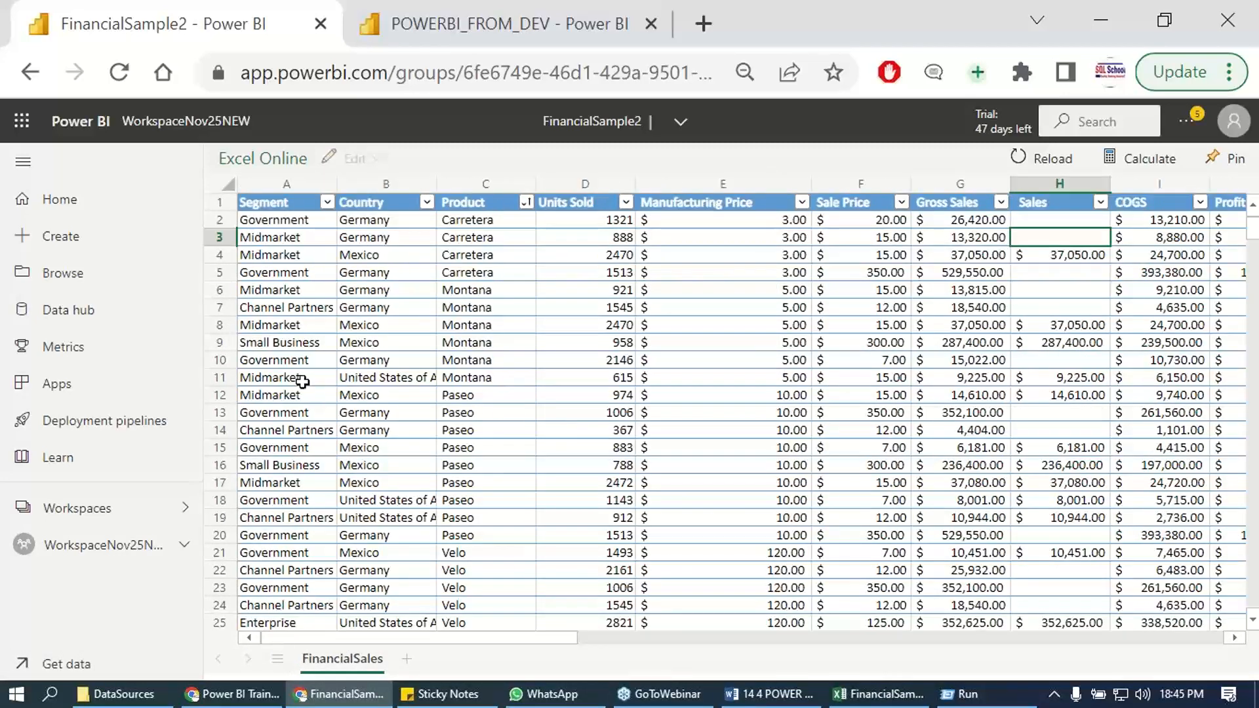
Select the range A1:E18 on the FinancialSales sheet and capture a screenshot of it together with the Pin command.
left_click_drag(283, 207, 682, 492)
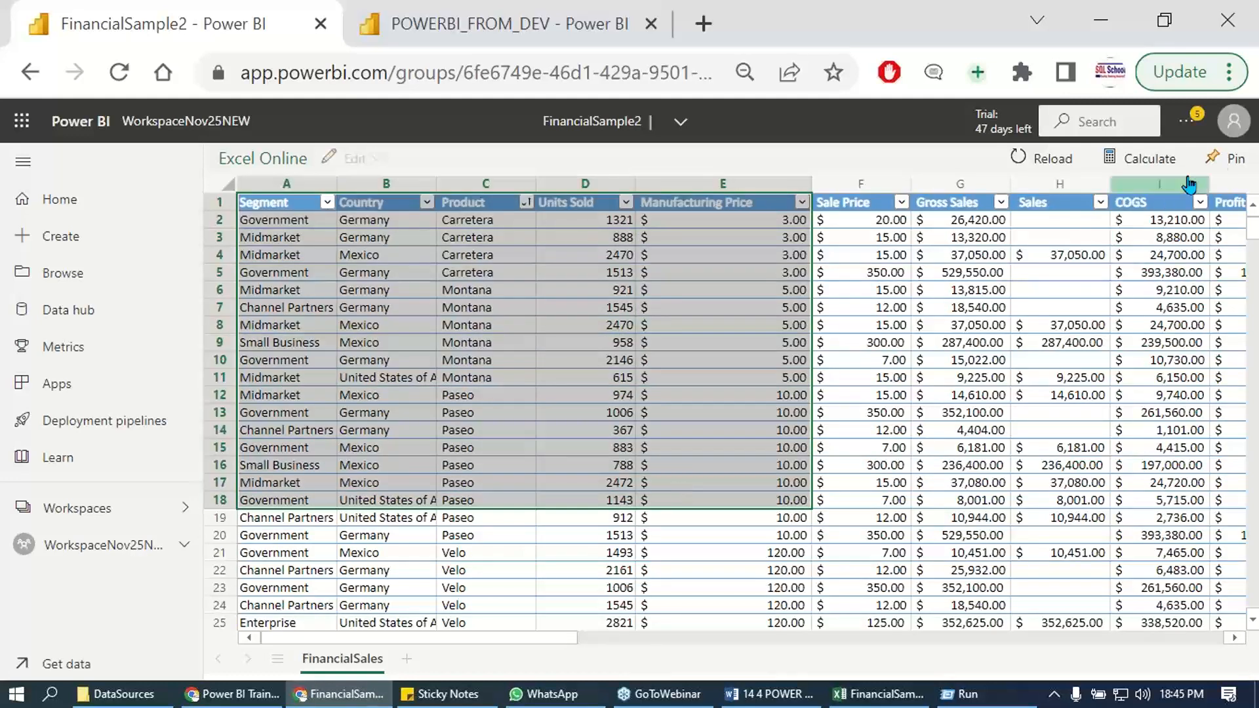
key("Print")
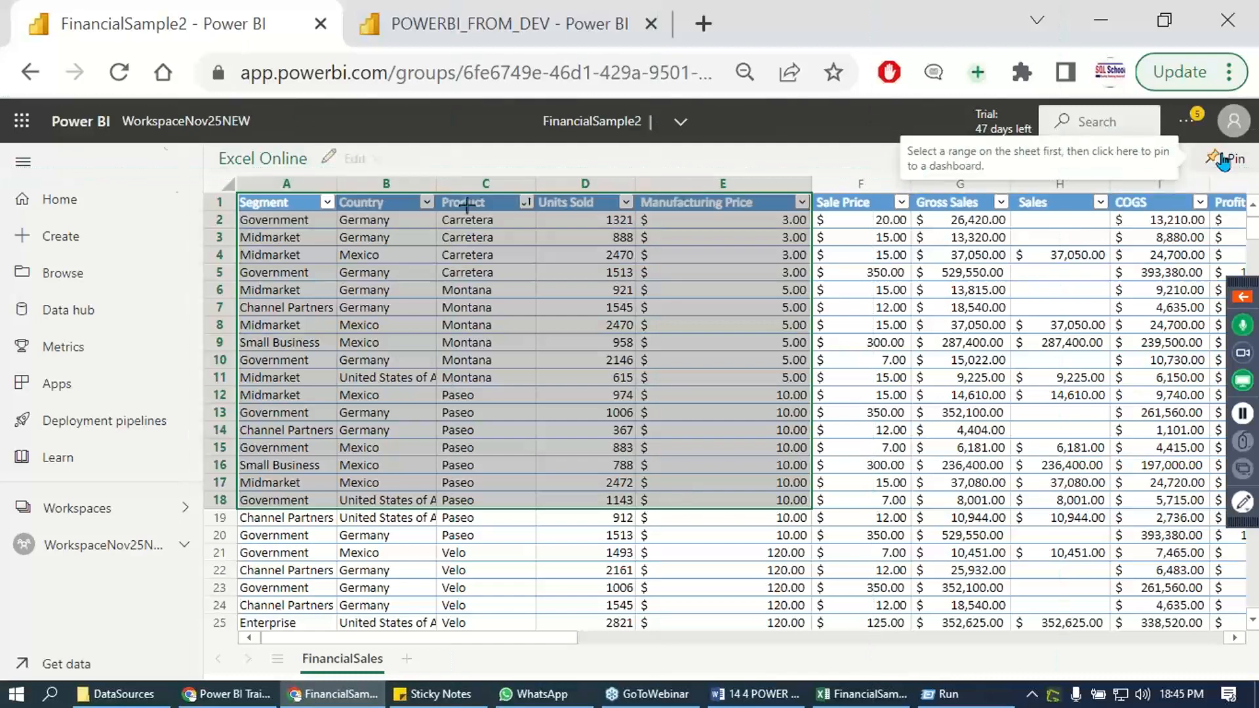
left_click_drag(177, 82, 1221, 562)
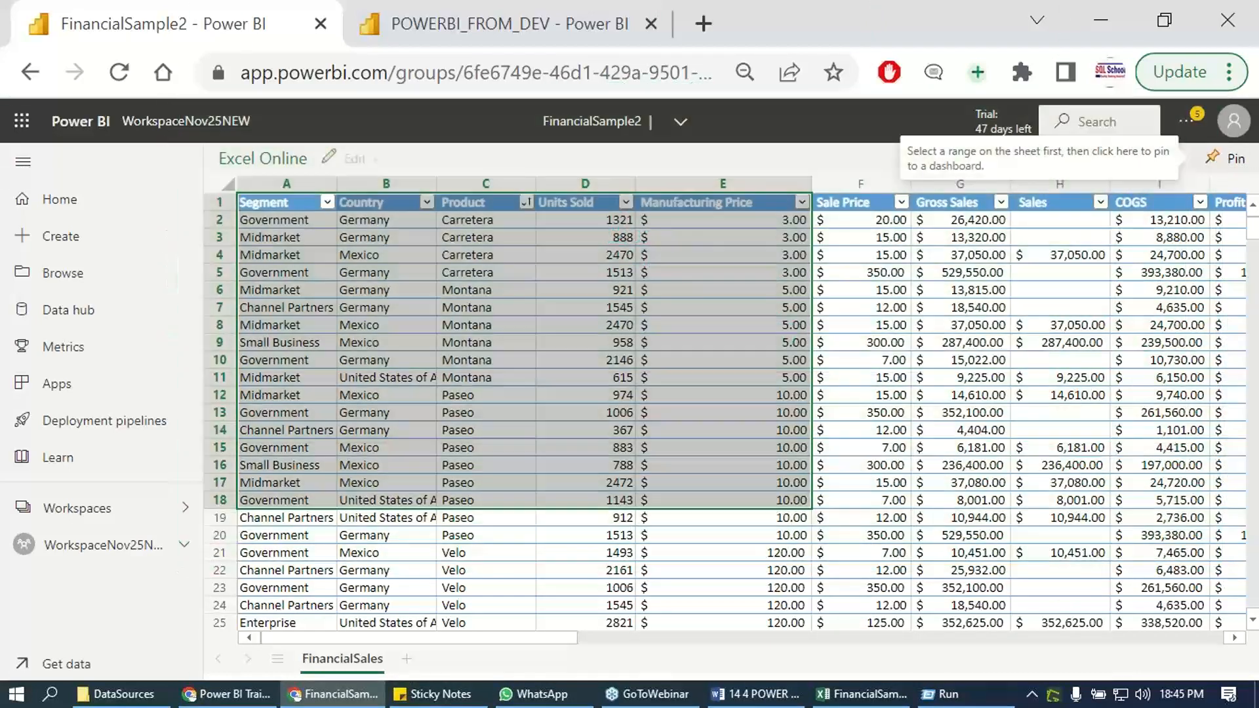
Pin the selected range to the existing Dashboard_1, capture a screenshot of the pin settings, and dismiss the notification.
left_click(1226, 159)
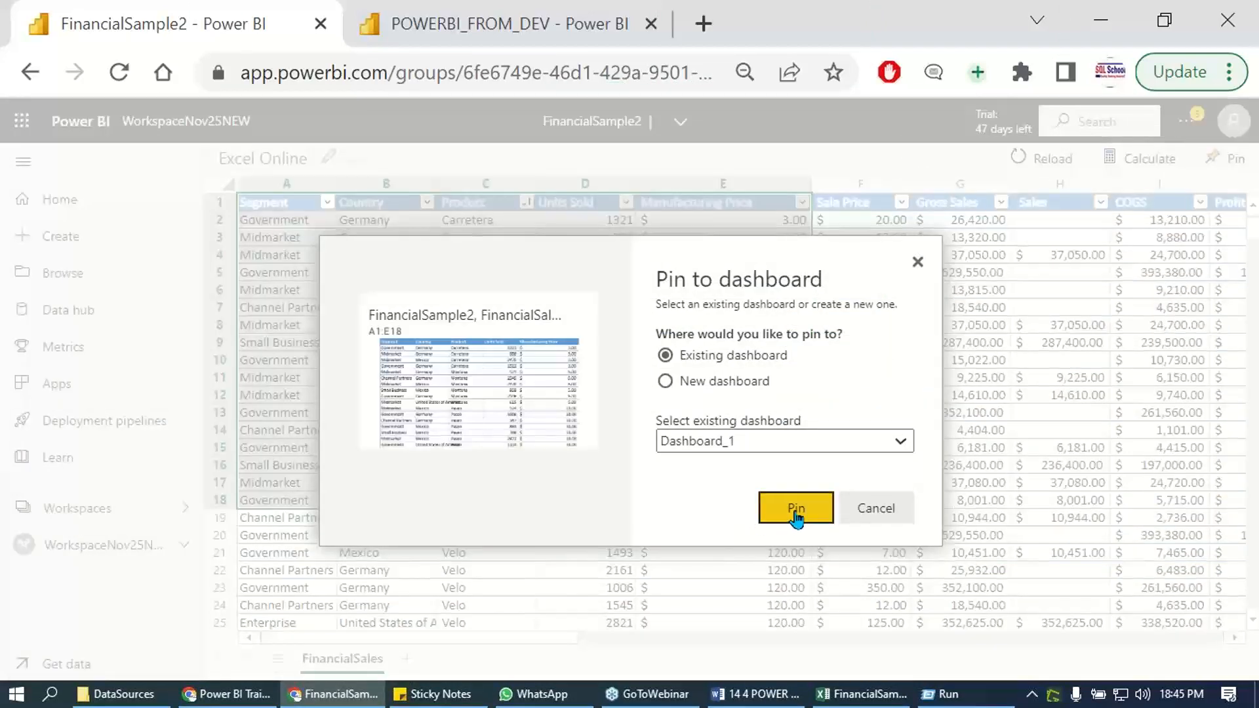
key("Print")
left_click_drag(165, 140, 931, 592)
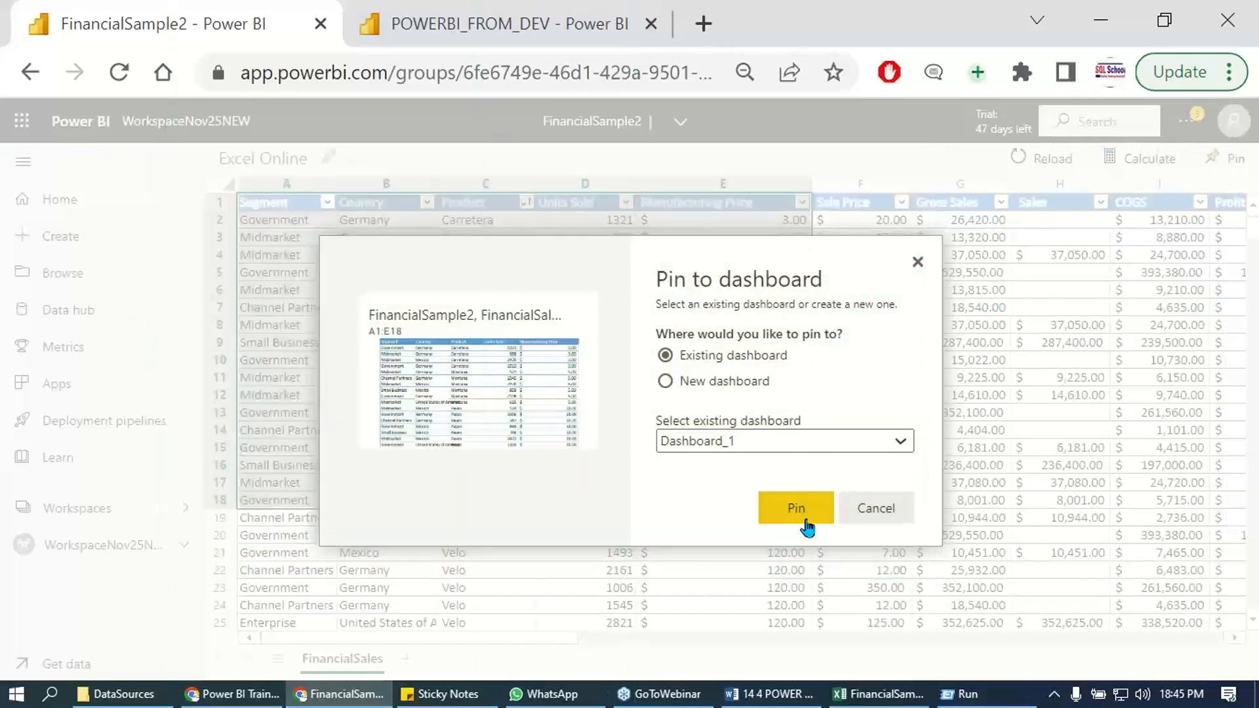
left_click(807, 517)
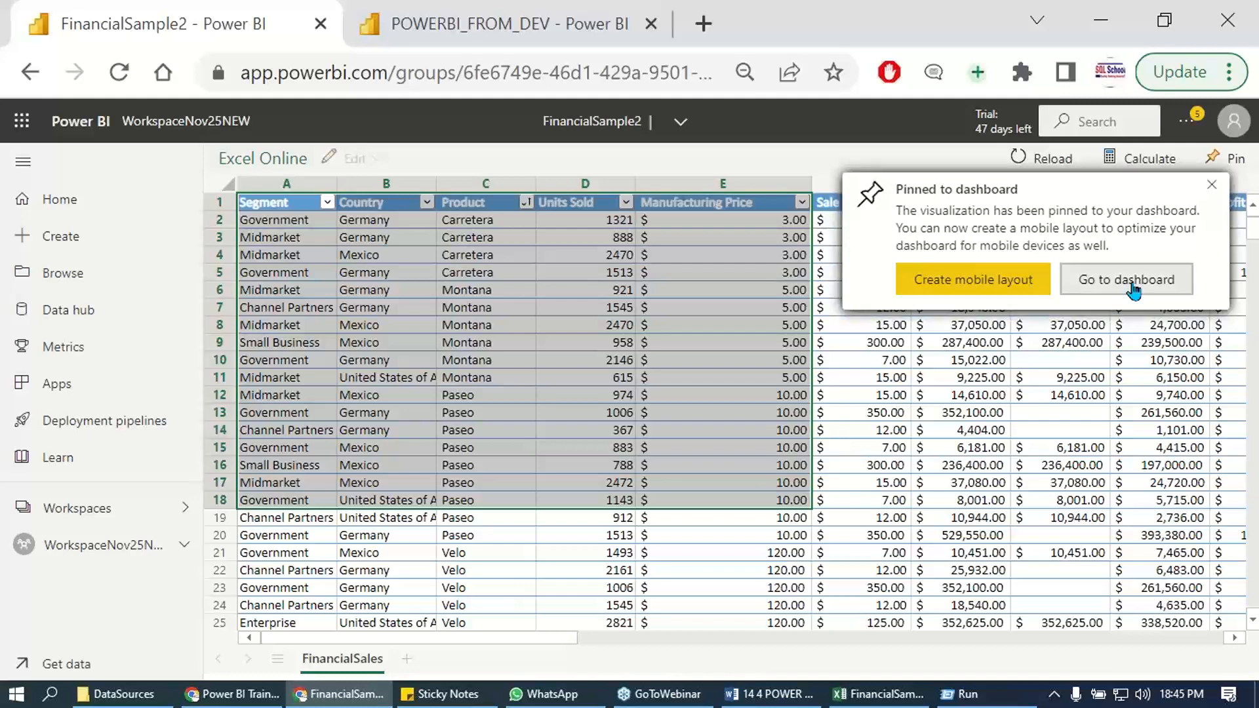
left_click(1214, 190)
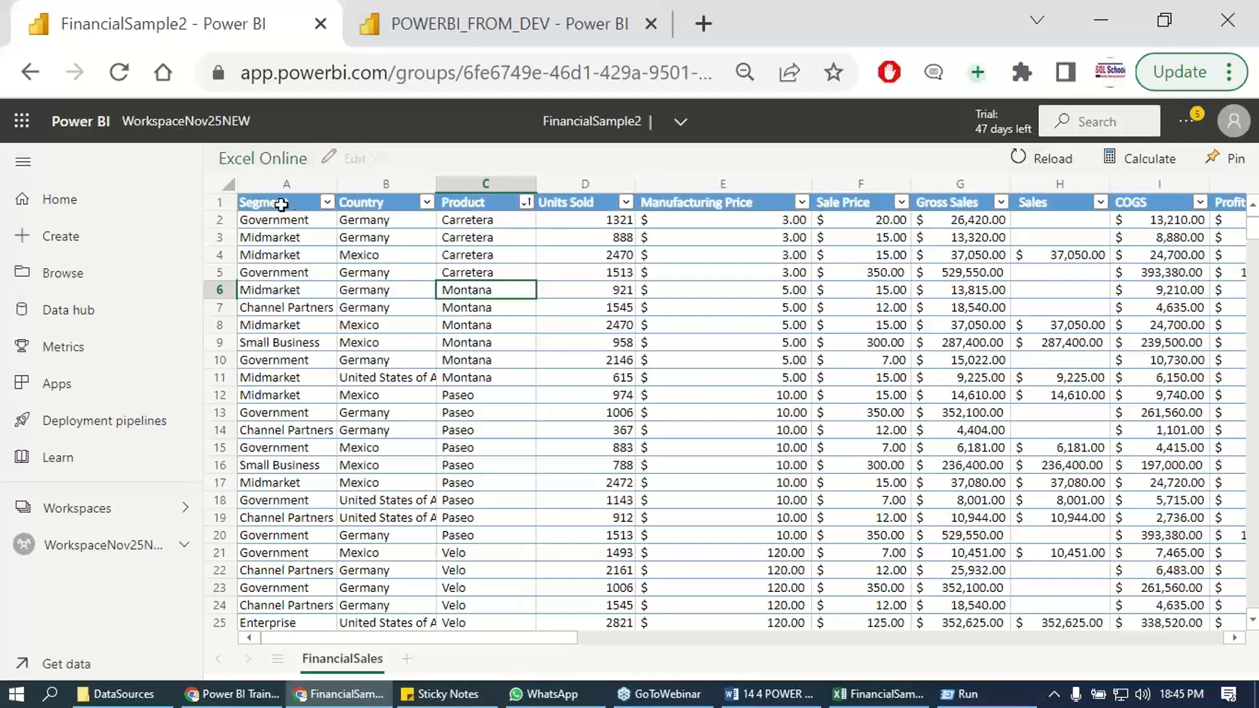
Pin the range A1:I7 of the FinancialSales sheet to the existing Dashboard_2.
left_click_drag(280, 203, 1167, 312)
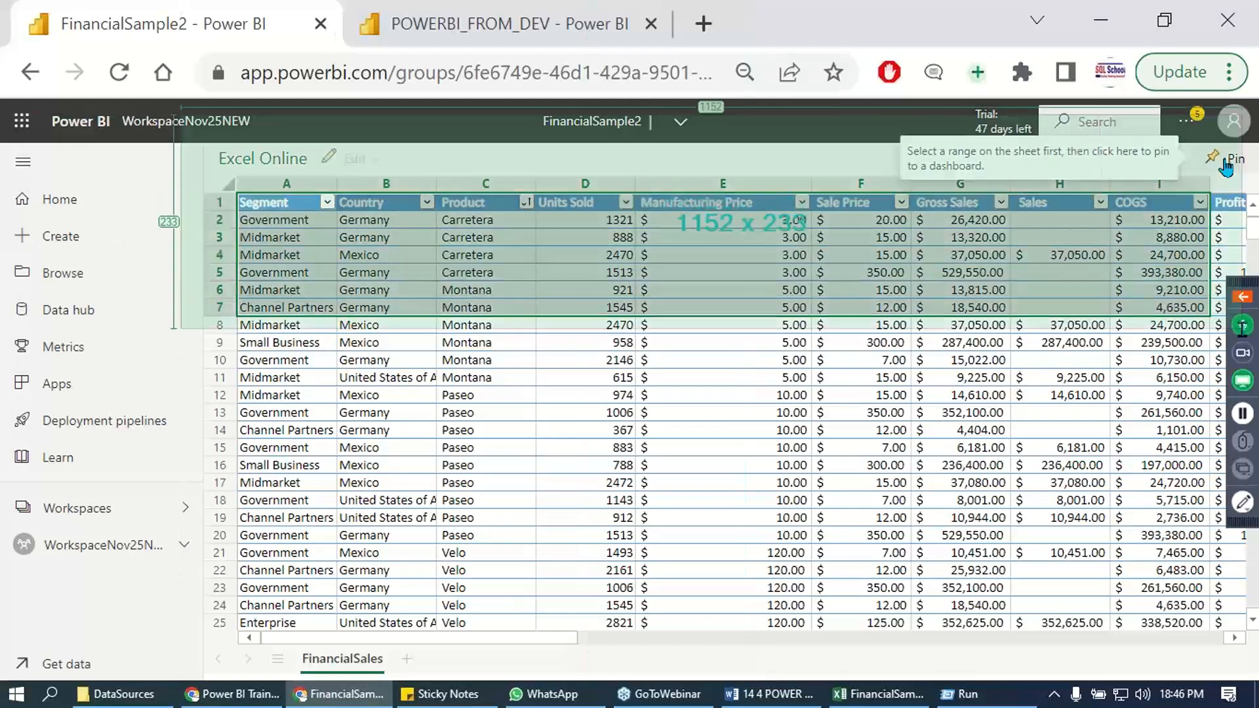
left_click(1225, 158)
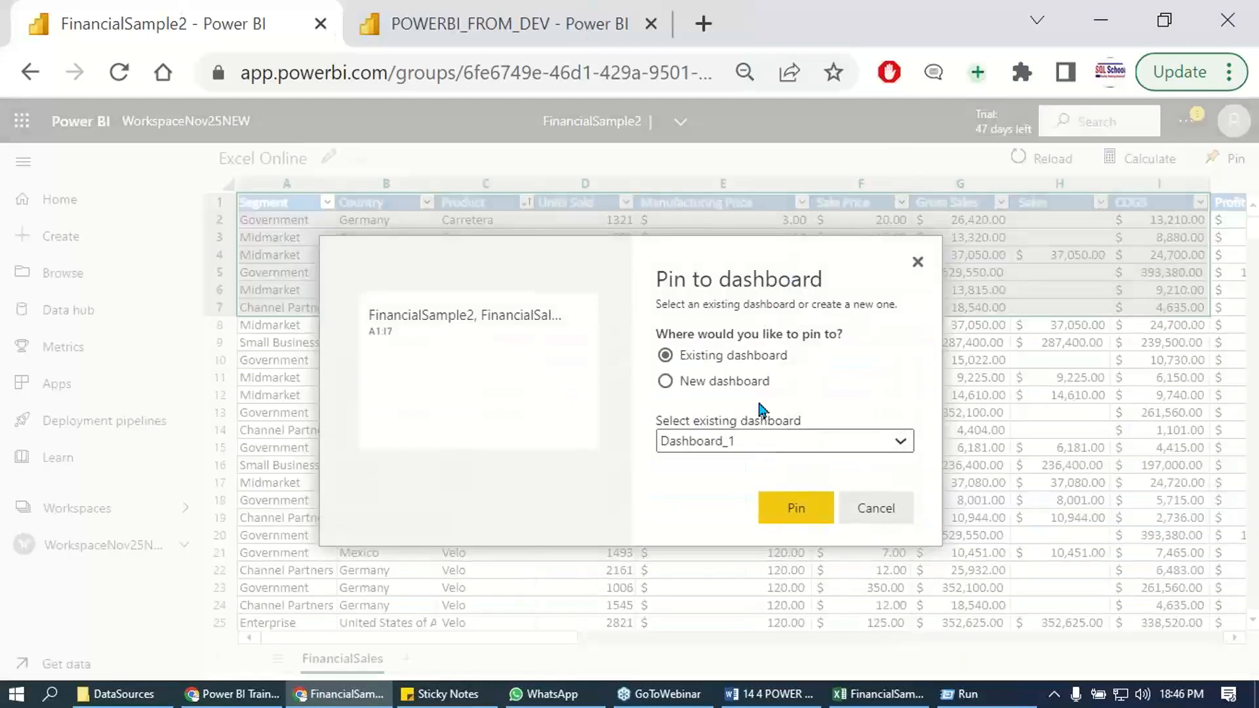
left_click(759, 449)
left_click(735, 484)
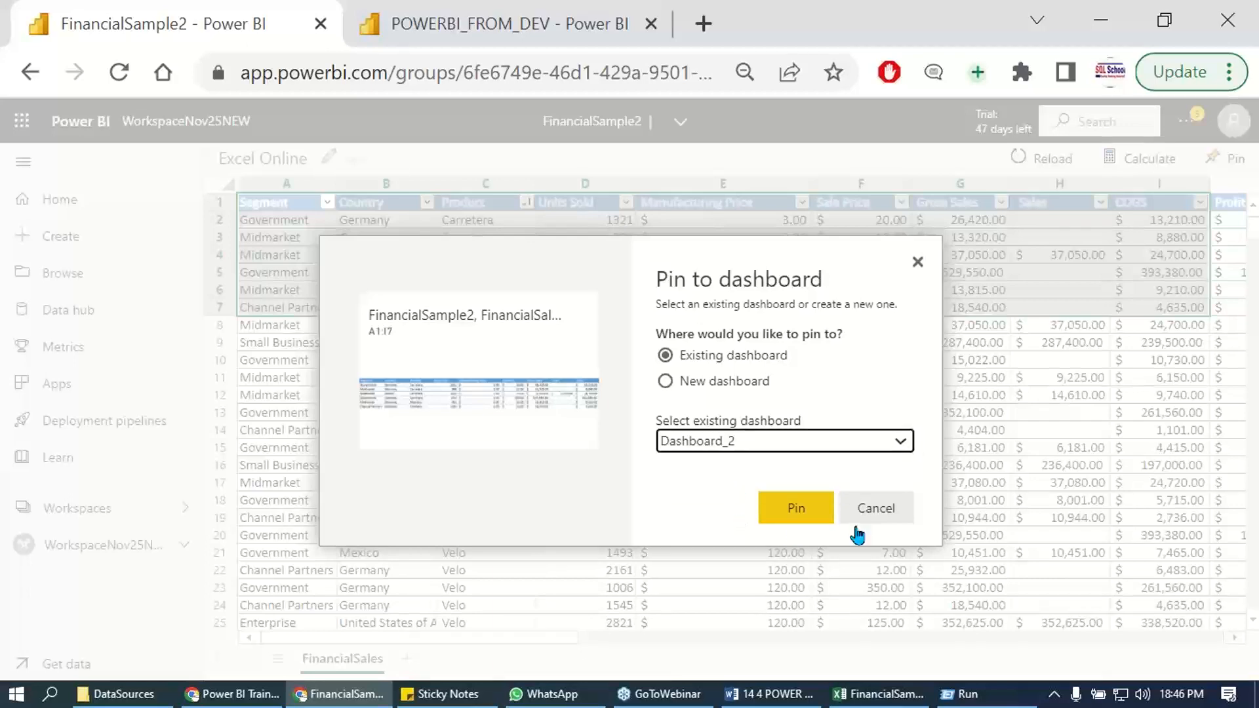
left_click(806, 516)
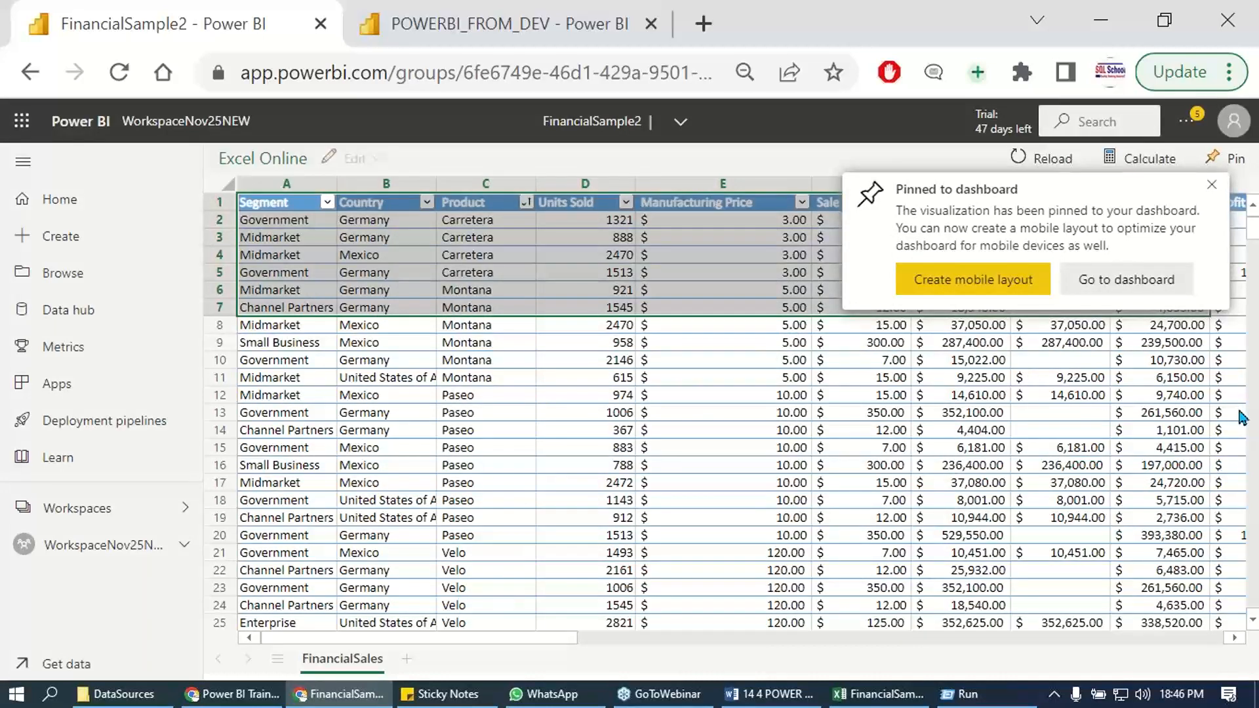
Switch to File Explorer and open the 13 1 POWER BI CLOUD PUBLISH document from the 6 POWER BI folder.
key("alt+Tab")
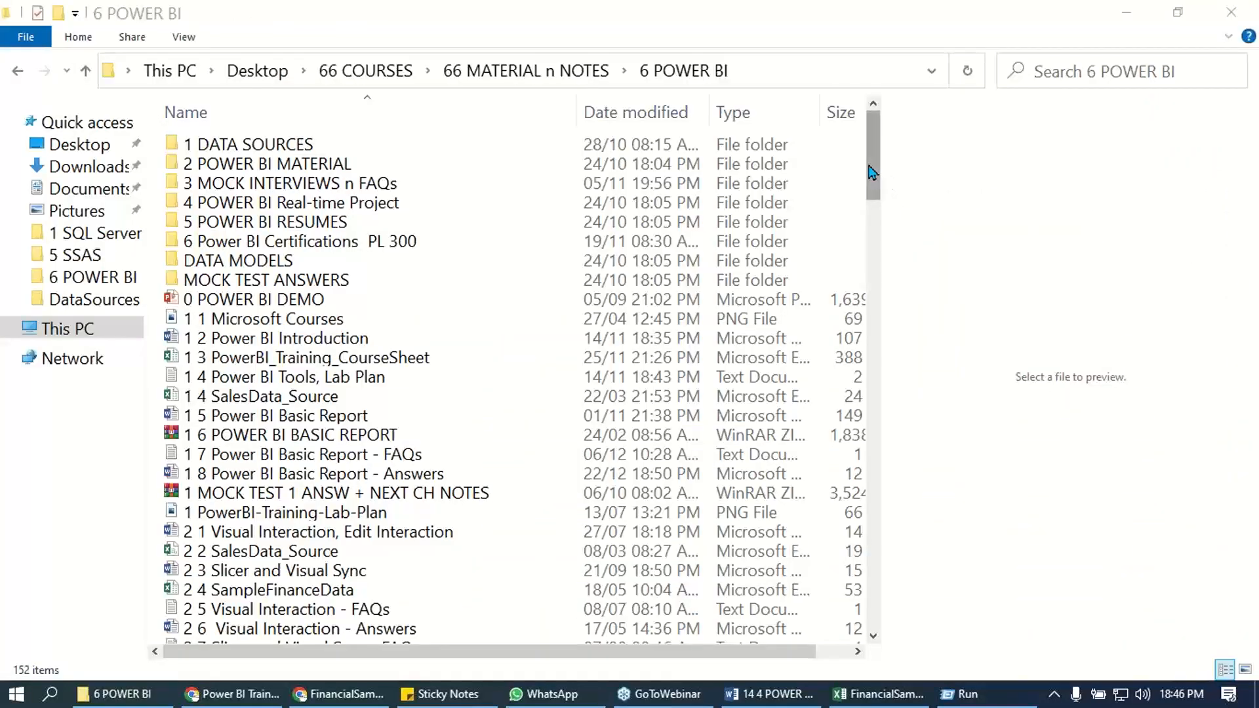
scroll(865, 367, "down", 20)
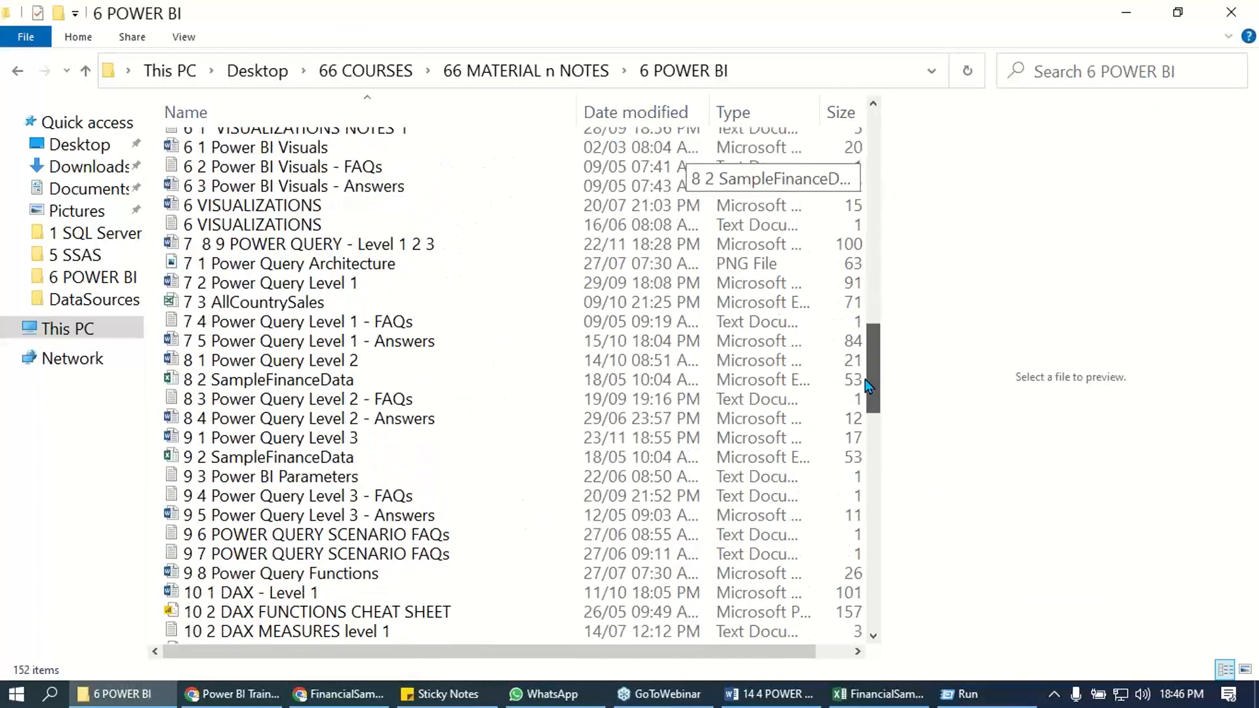
scroll(865, 394, "down", 2)
scroll(355, 502, "down", 4)
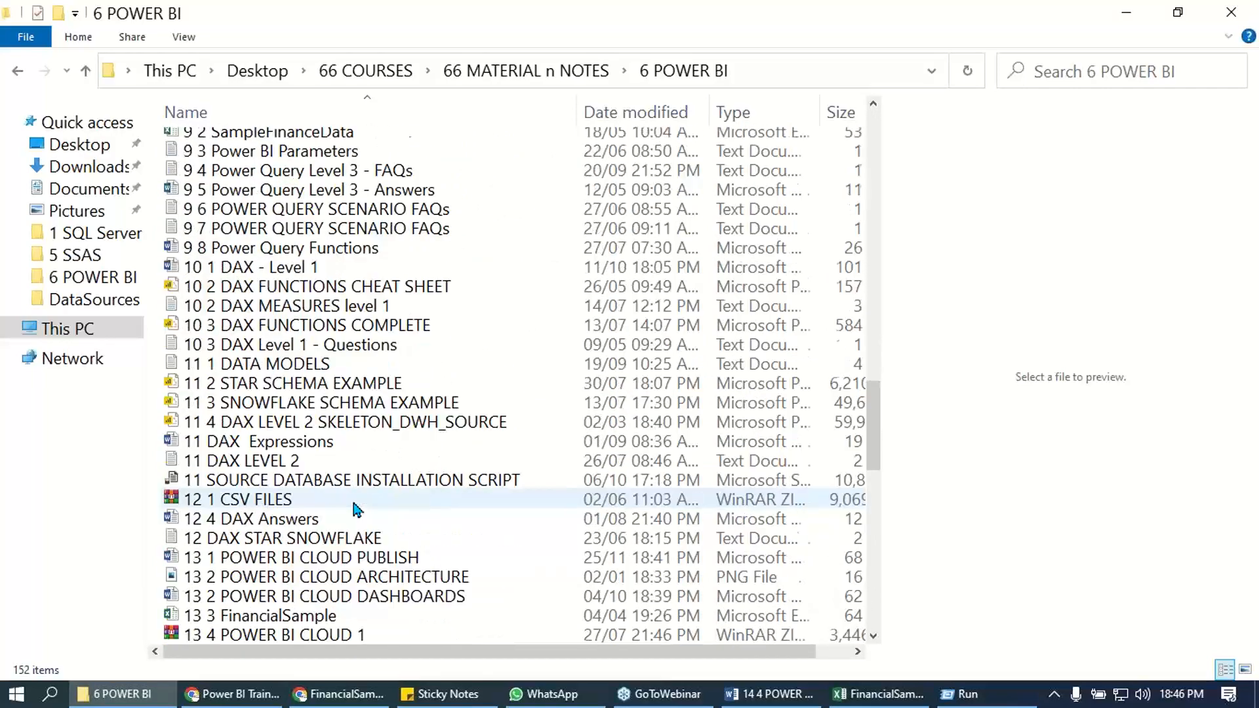
scroll(355, 508, "down", 2)
left_click(359, 445)
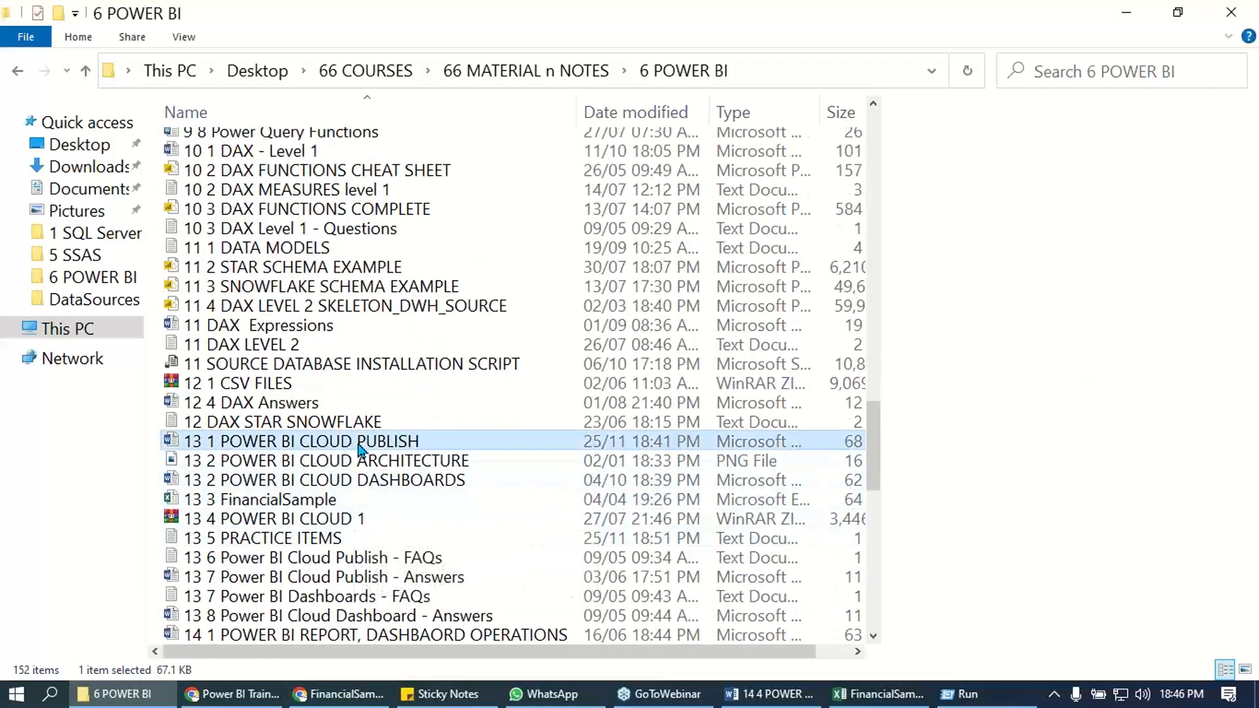
double_click(359, 446)
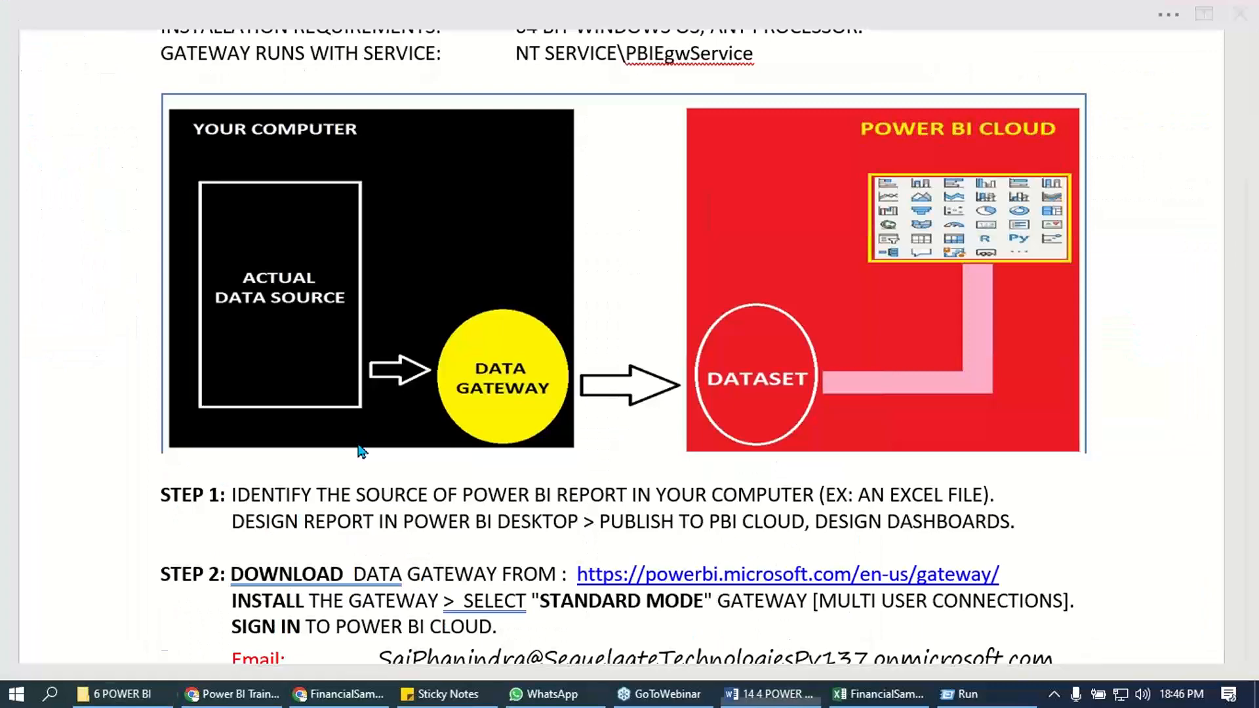
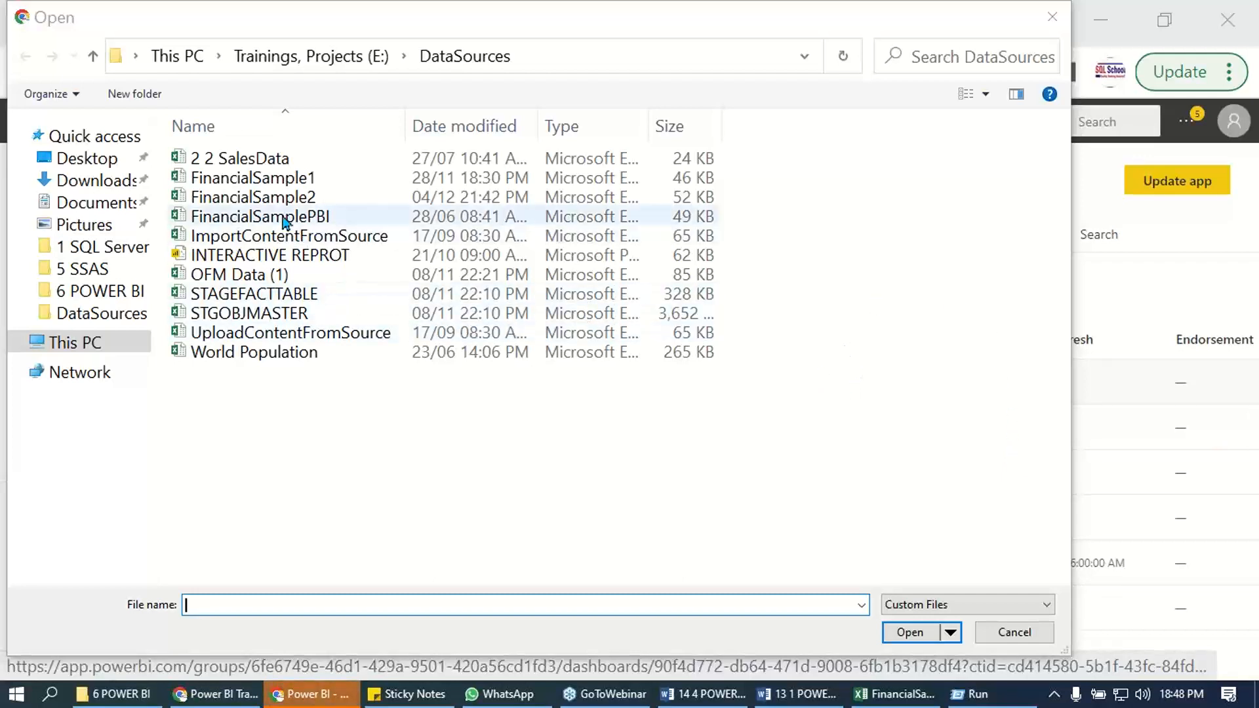
Upload FinancialSample2 from the DataSources folder again, replacing the existing file, and capture a screenshot of the workspace page.
left_click(268, 198)
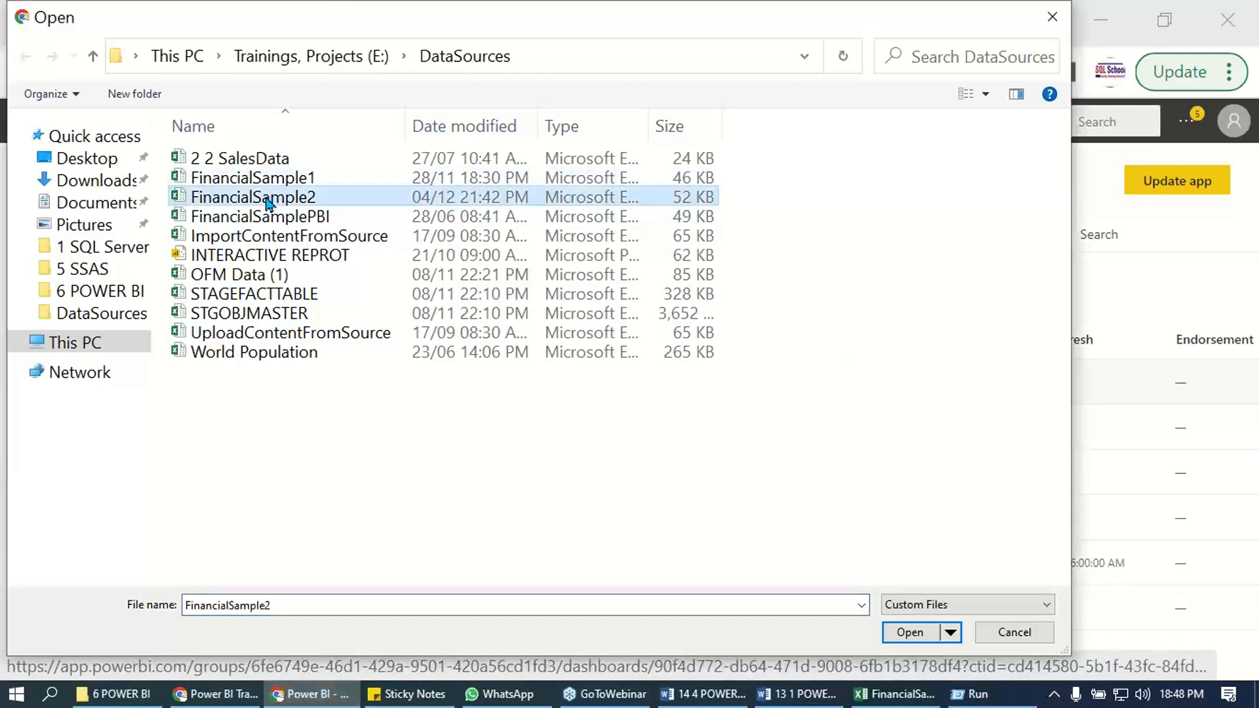
left_click(911, 634)
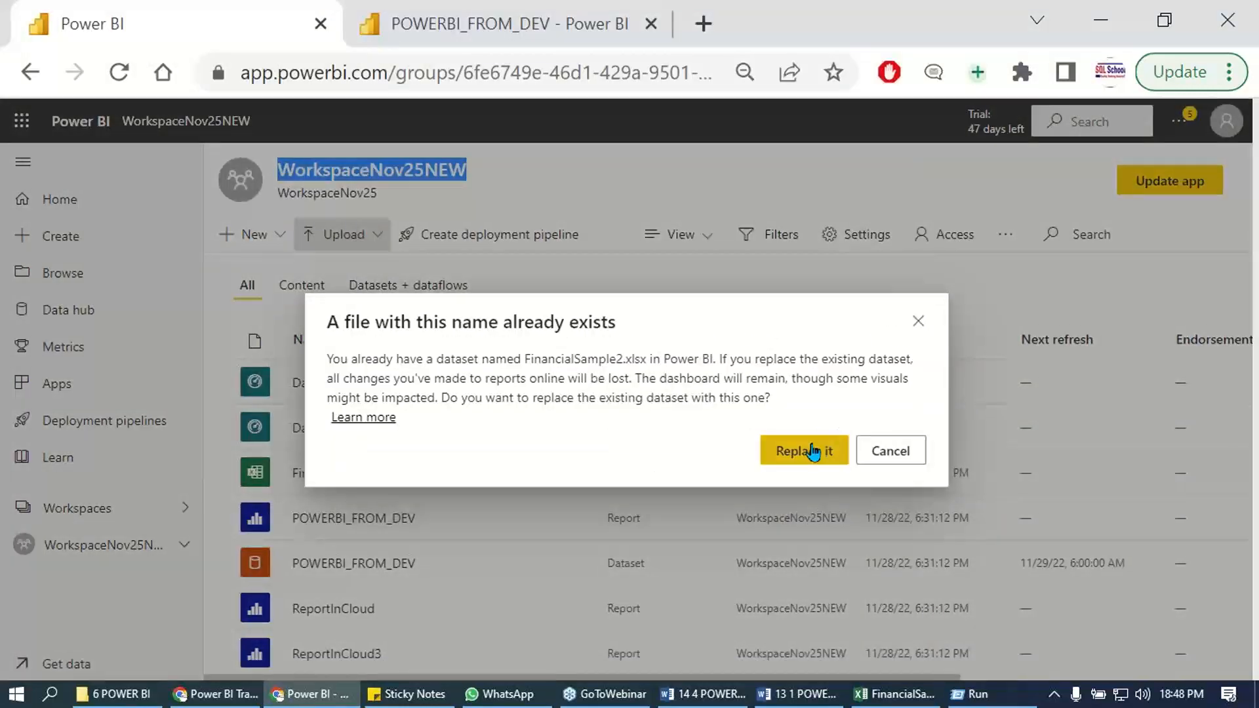
left_click(810, 451)
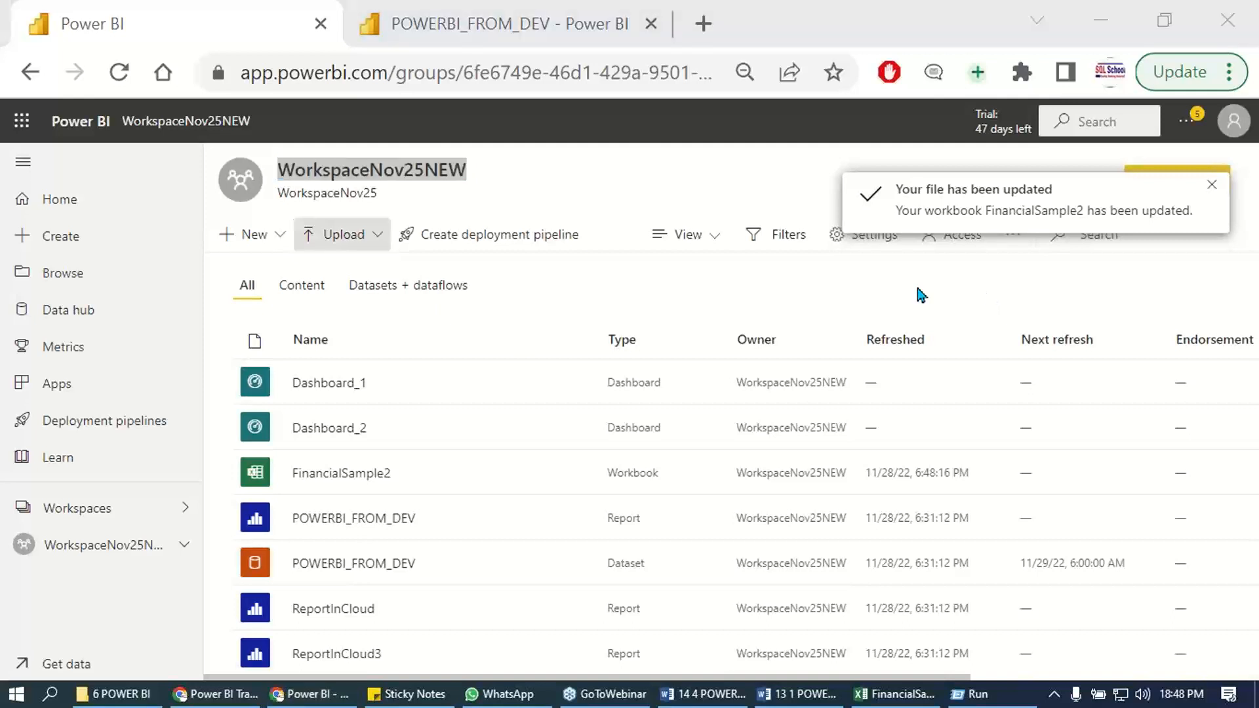
left_click_drag(1, 143, 1156, 659)
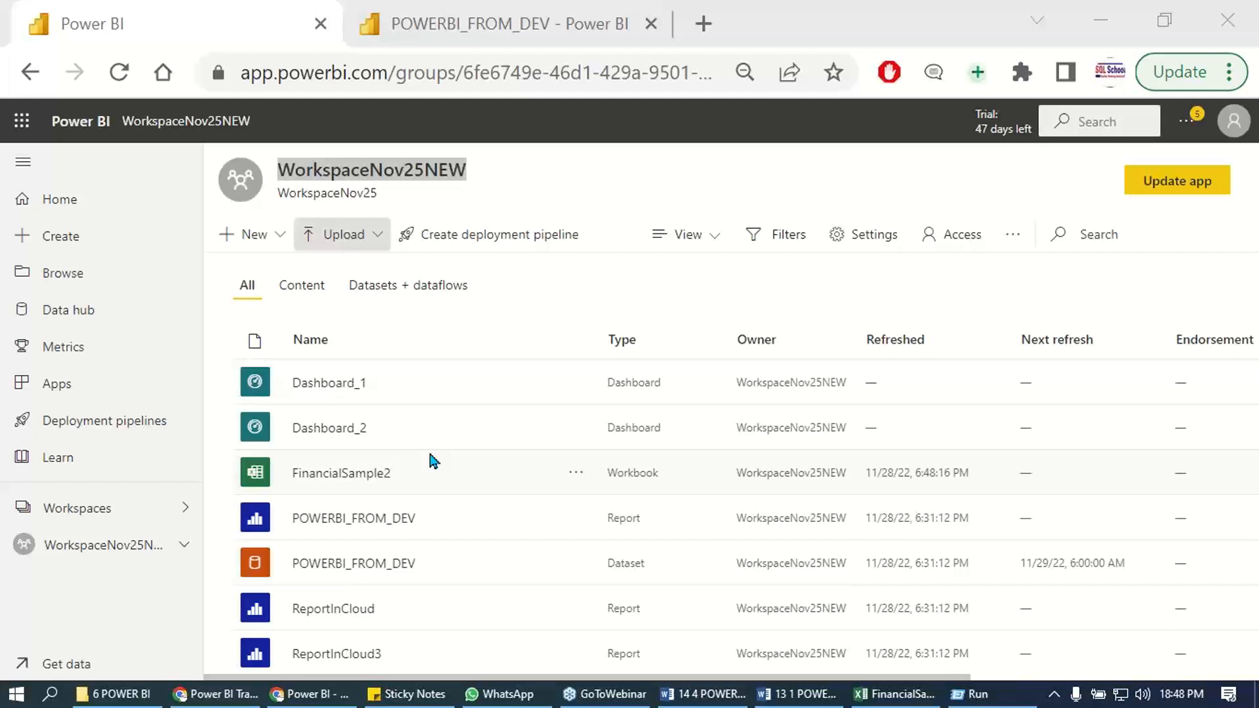
left_click(379, 236)
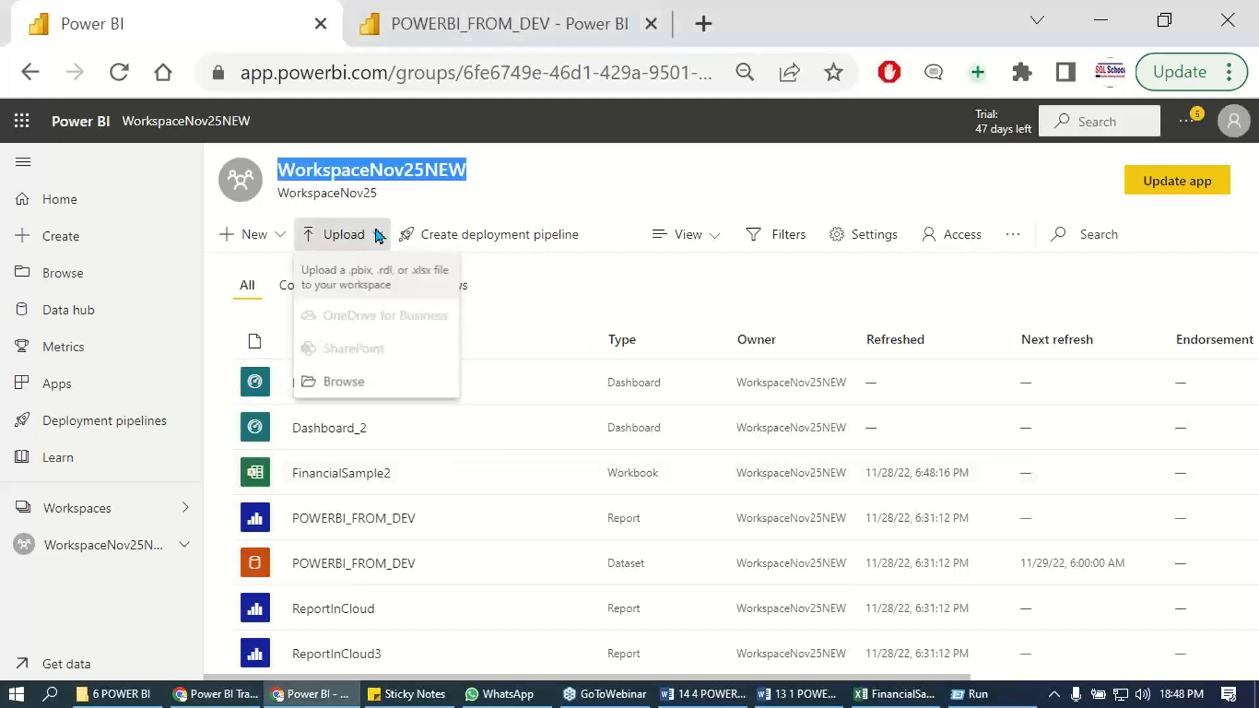
left_click(531, 270)
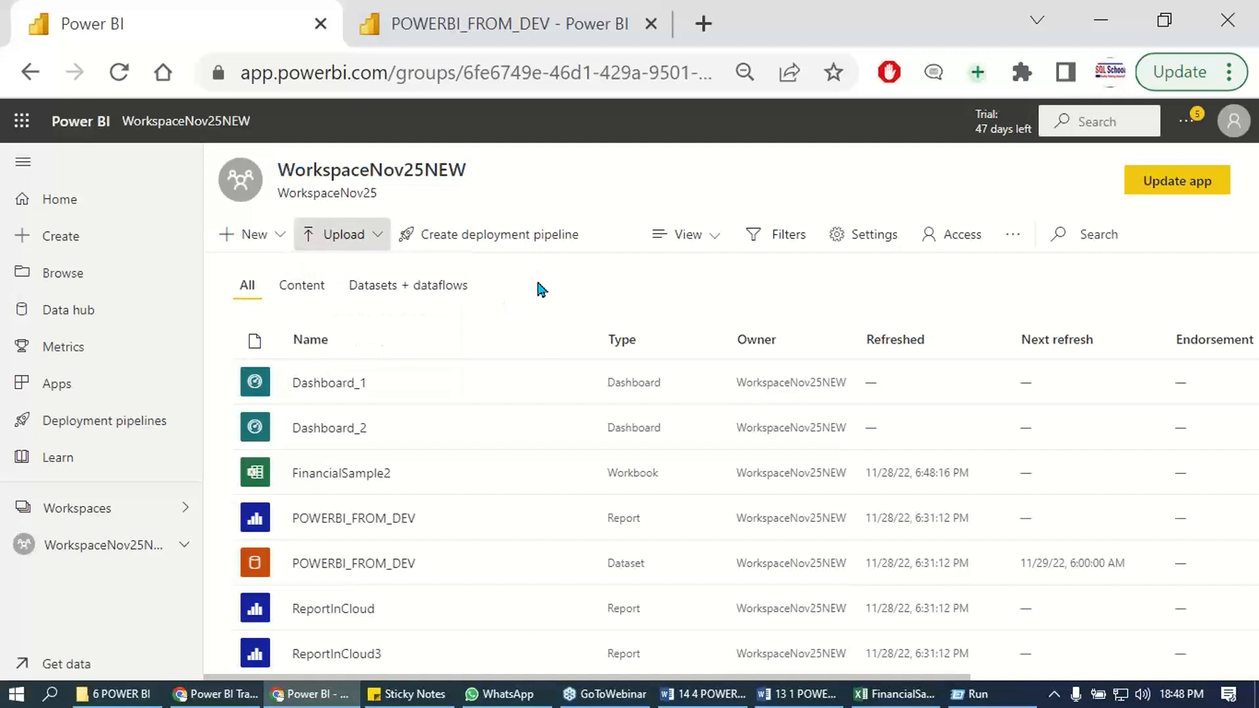
Open the FinancialSample2 workbook from the workspace list and show the sheet from its first column and header row.
double_click(628, 470)
left_click(354, 475)
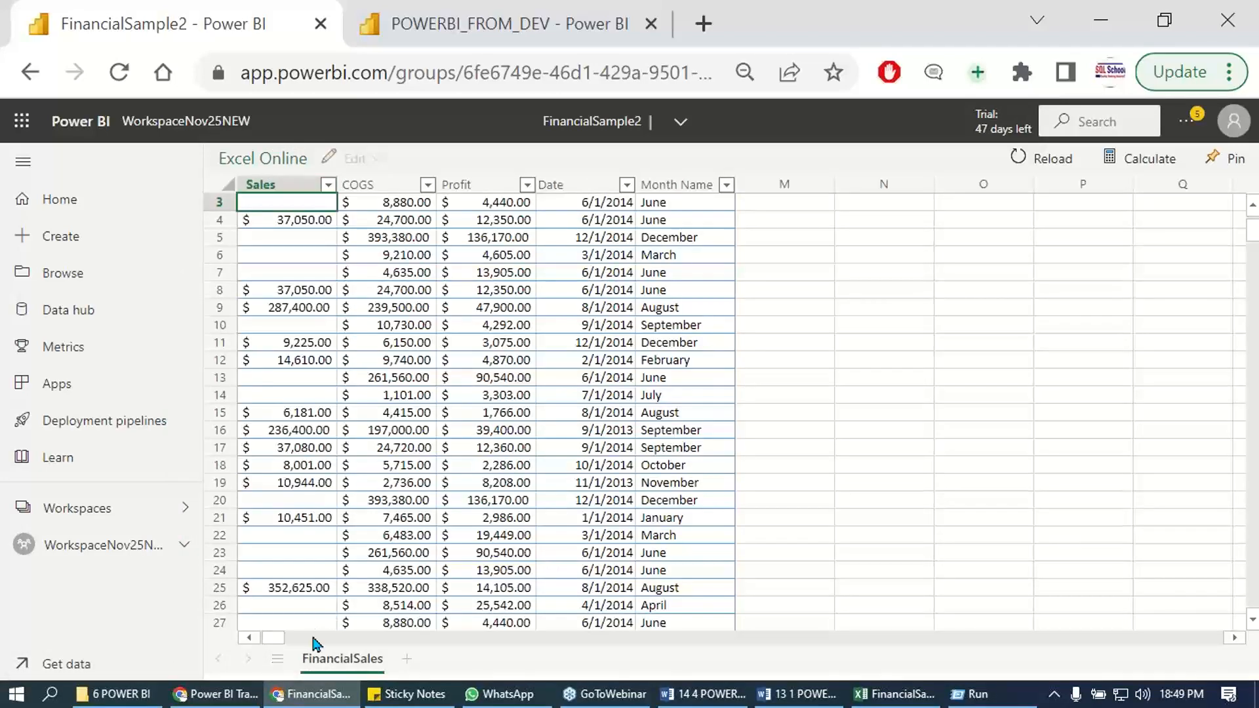
left_click(249, 638)
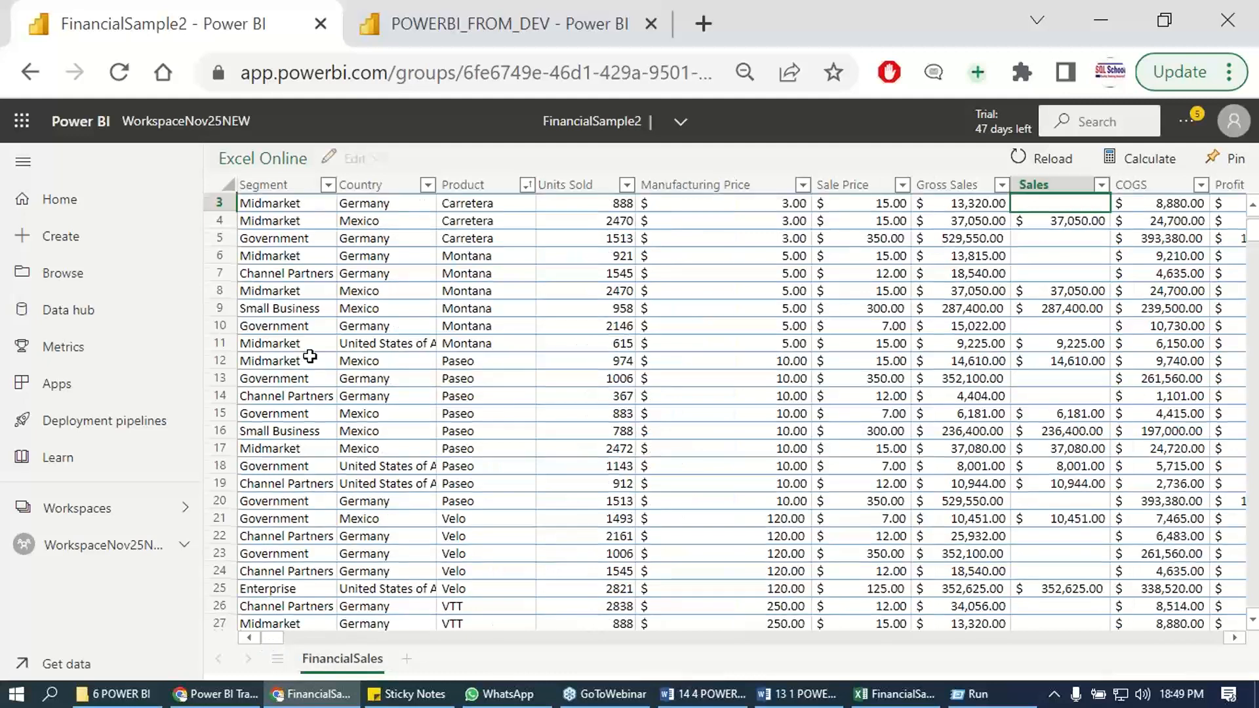
scroll(310, 356, "up", 1)
Select the range A1:C24 on the FinancialSales sheet and capture a screenshot of the workbook page.
left_click_drag(298, 204, 513, 604)
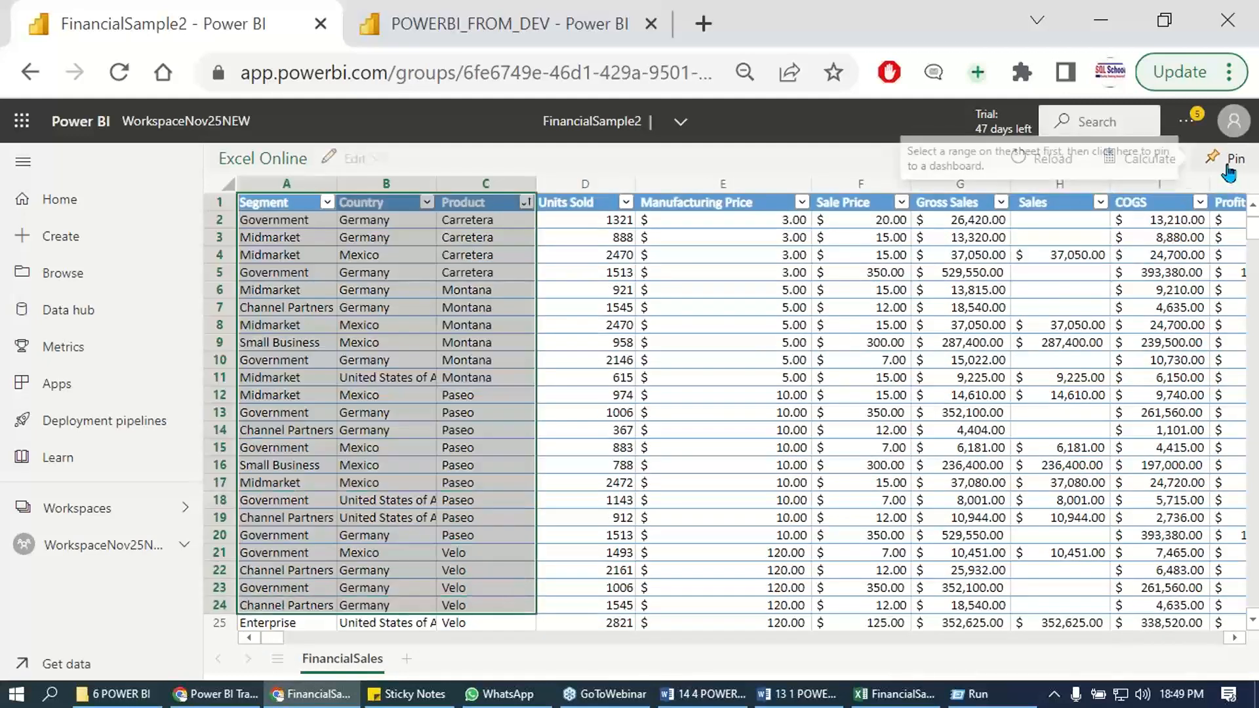
key("Print")
left_click_drag(208, 63, 1221, 657)
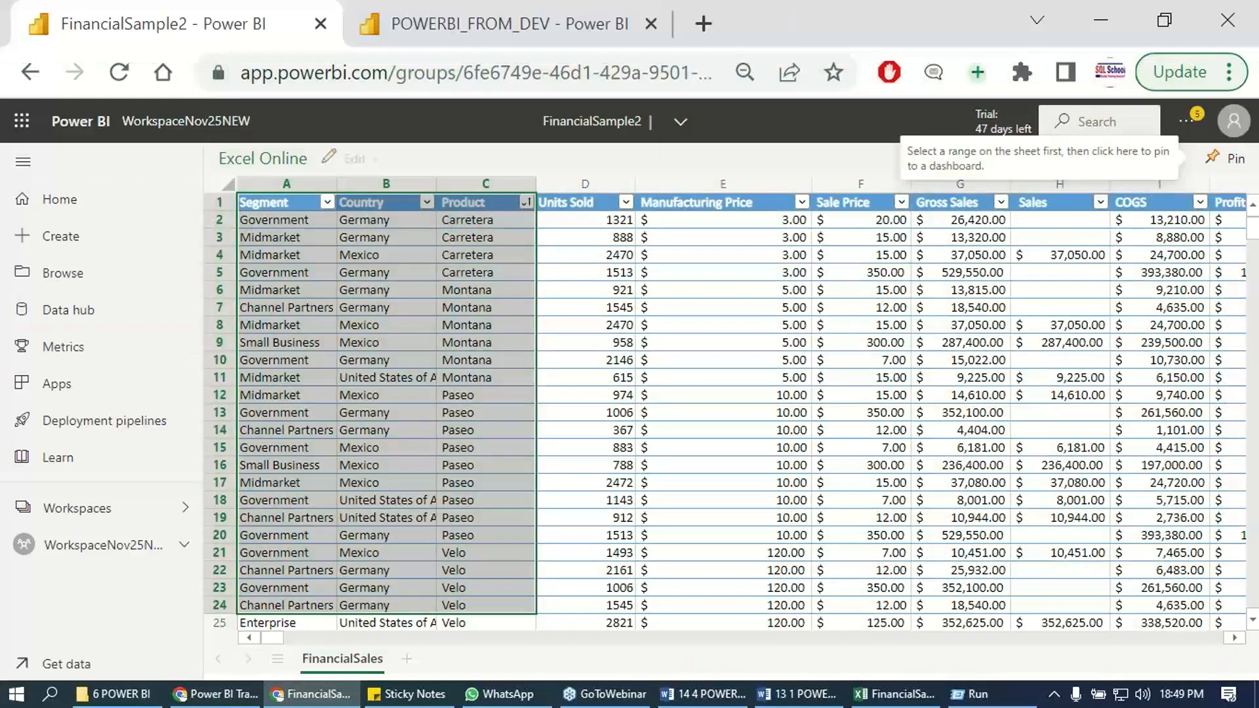
Pin the selected range to a new dashboard named DASHBOARD_3, and return to the WorkspaceNov25NEW content list.
left_click(1230, 164)
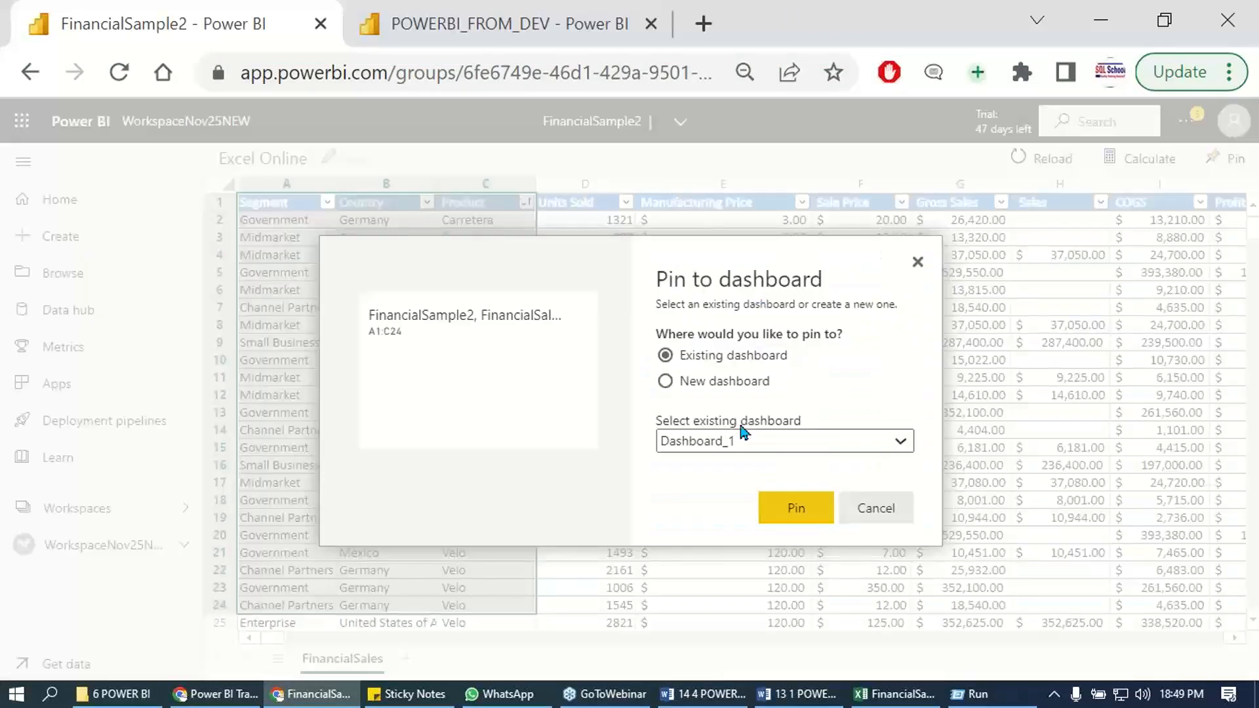
left_click(705, 383)
left_click(718, 407)
left_click(807, 493)
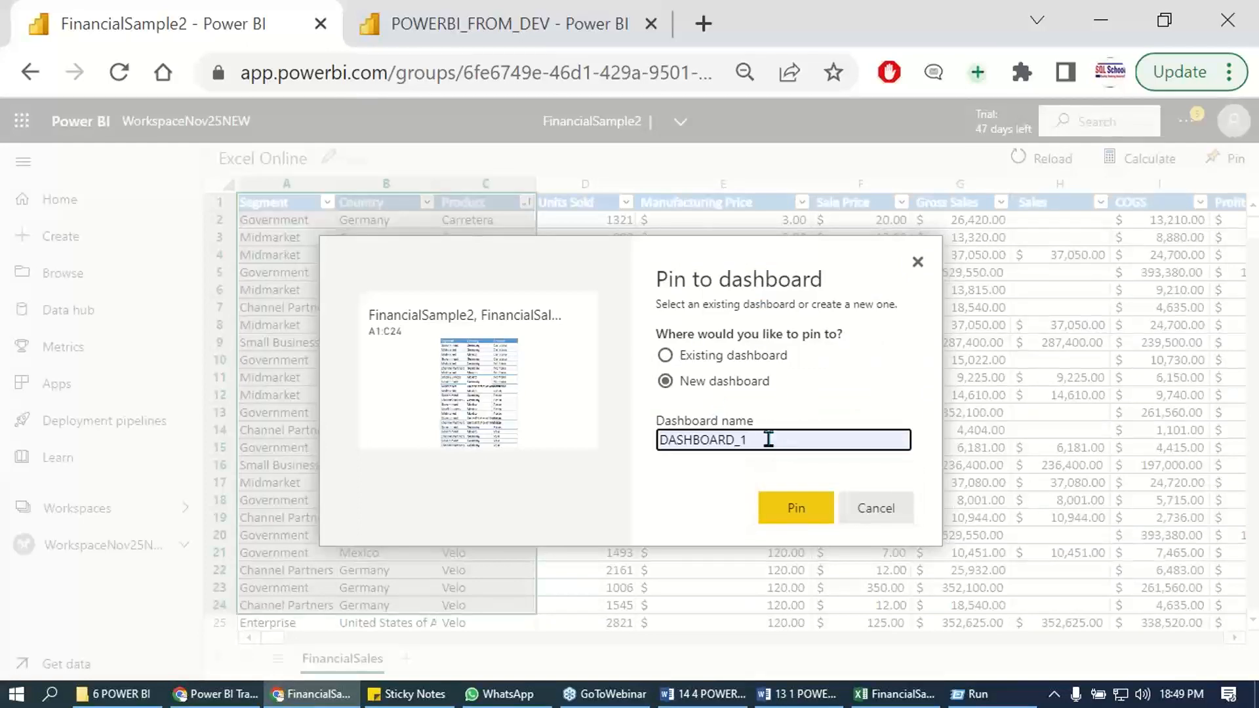
key("BackSpace")
type("3")
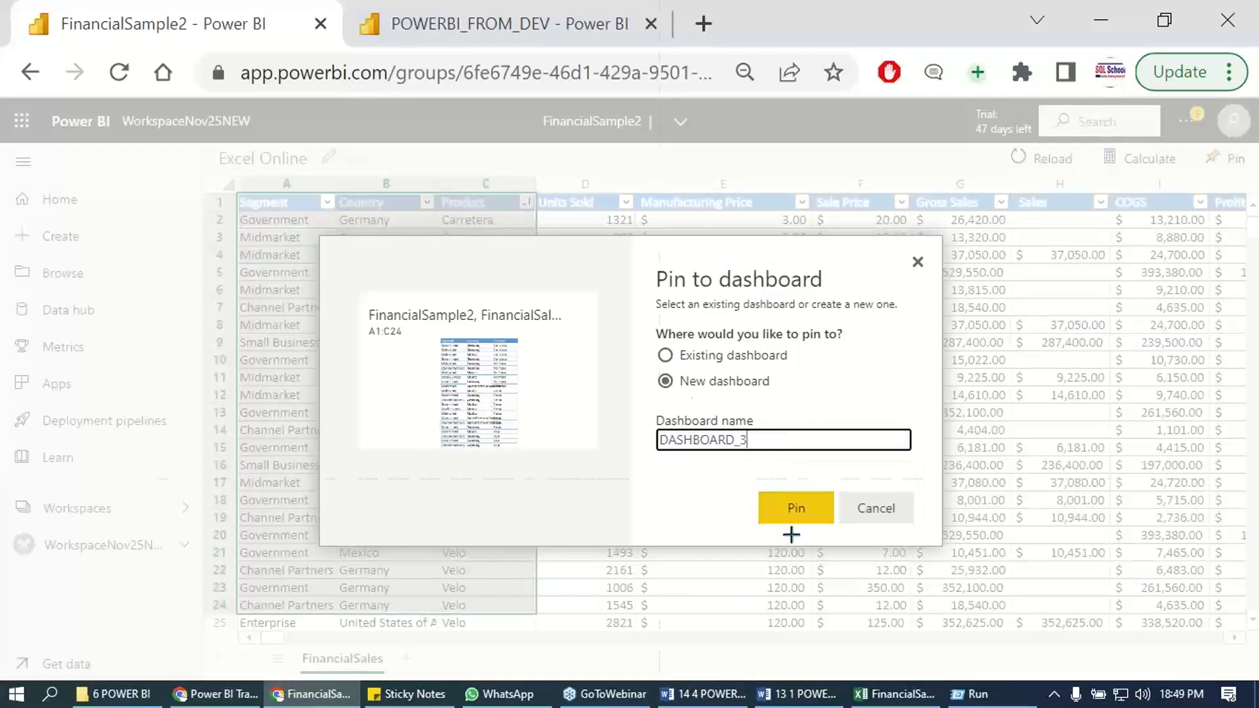
left_click(781, 516)
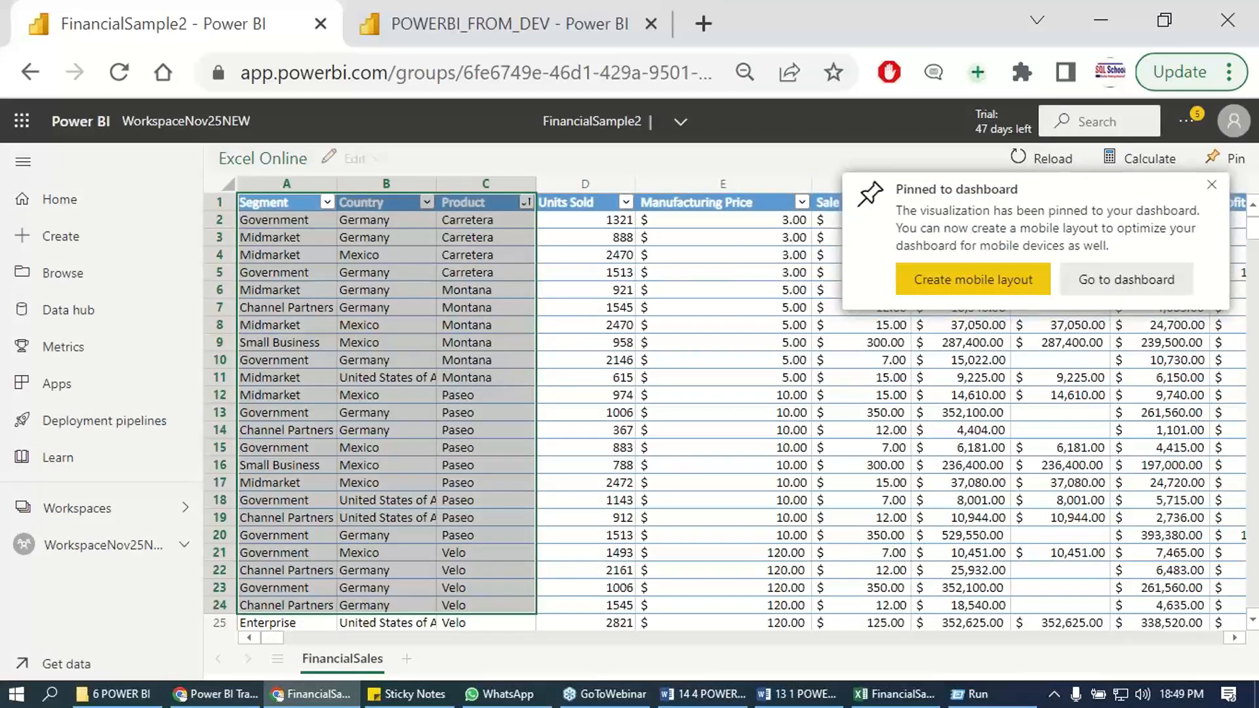
left_click(103, 556)
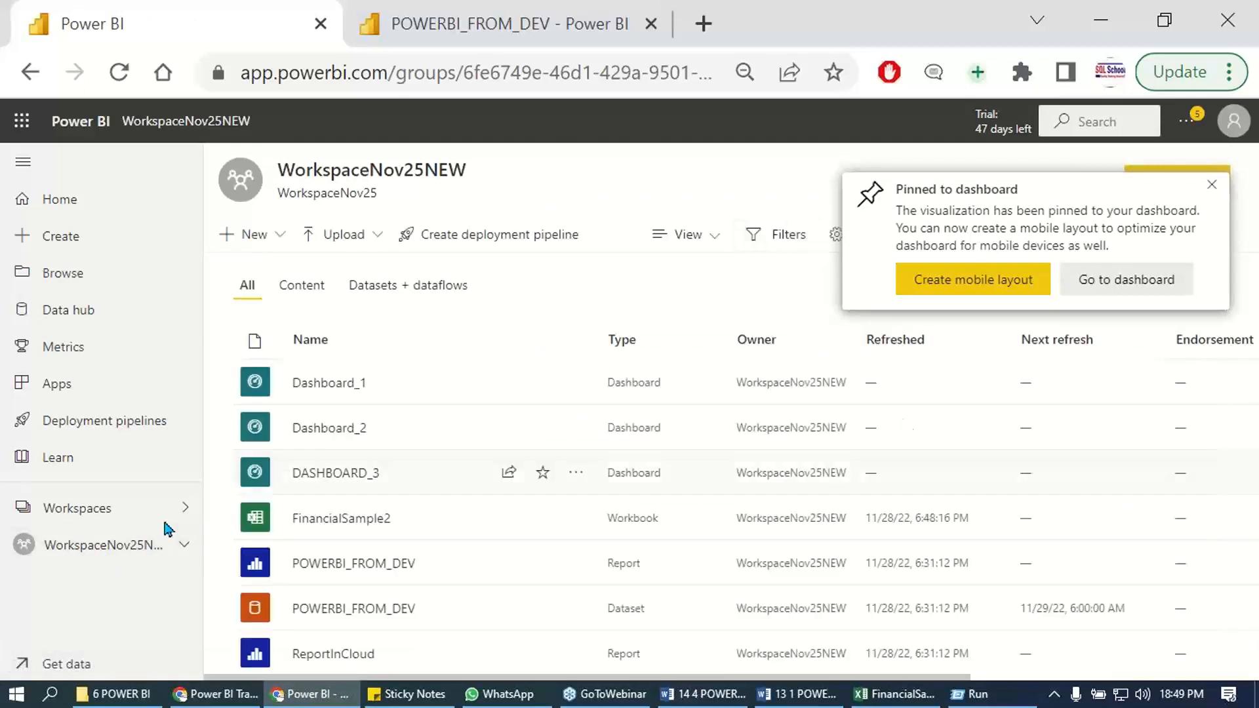
Open the workspace app for updating and set the app name to SQLSchool_PowerBIApp.
left_click(1212, 185)
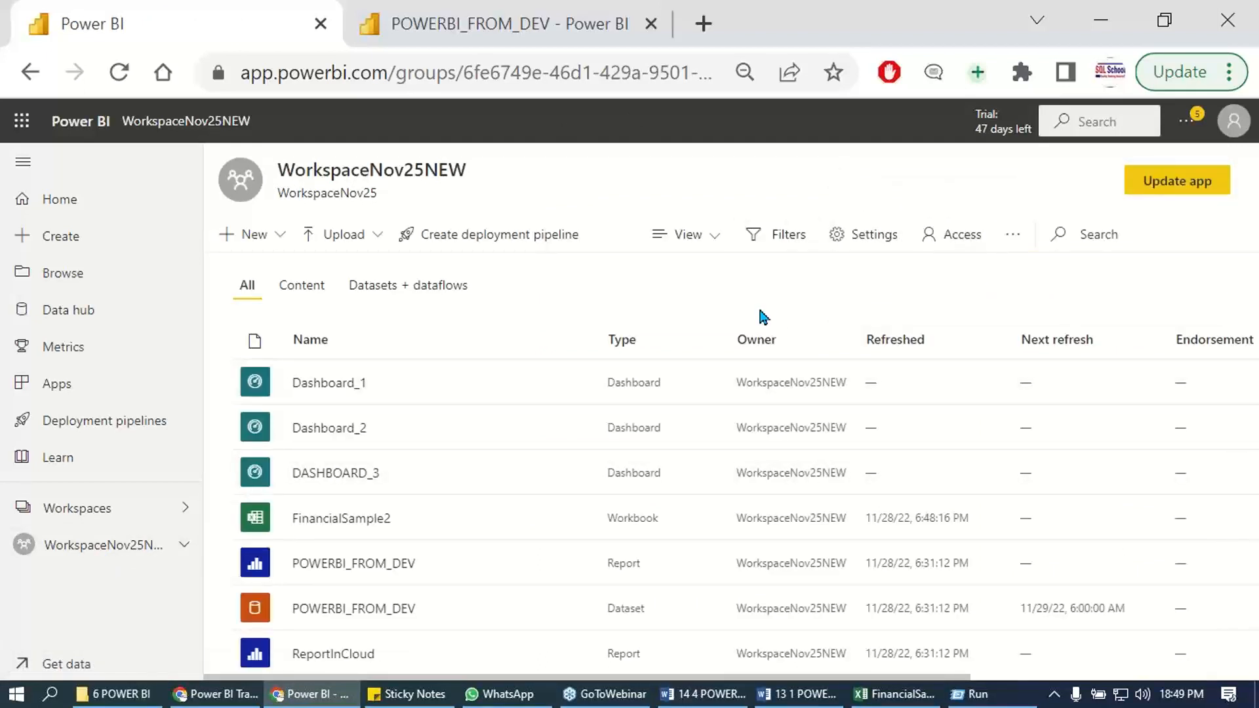
left_click(1181, 187)
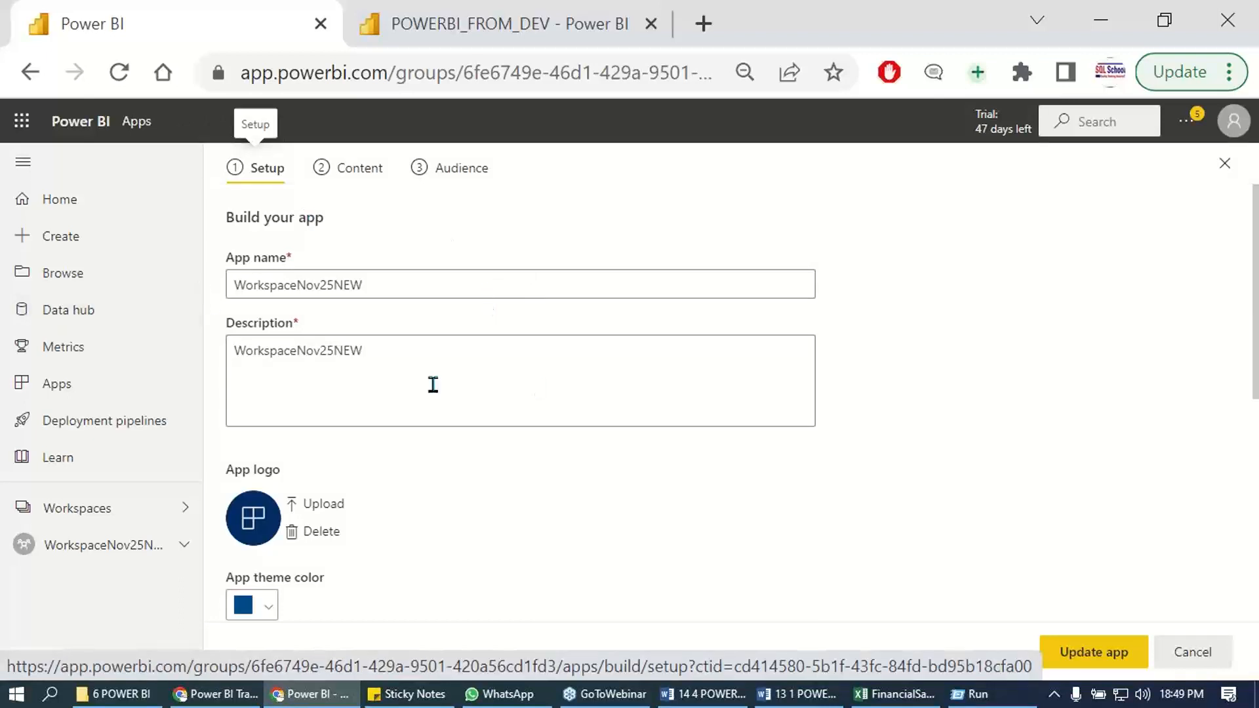
double_click(283, 281)
left_click(297, 350)
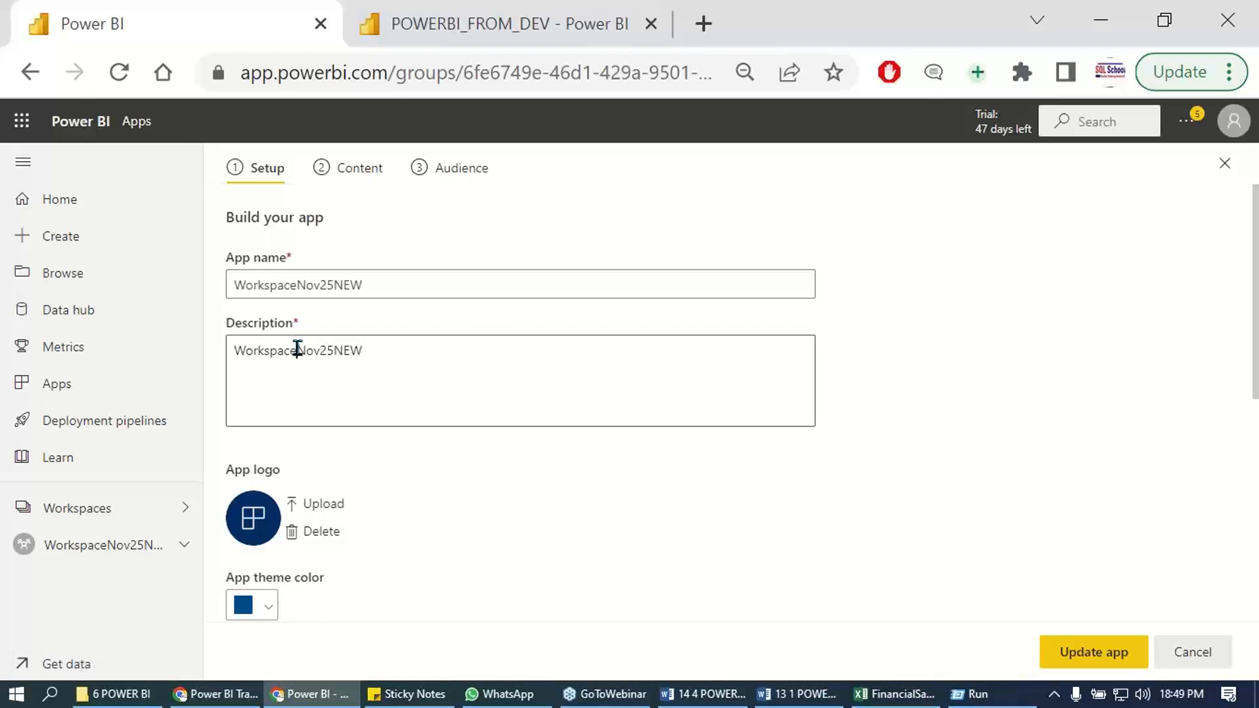
left_click_drag(189, 118, 715, 458)
double_click(314, 285)
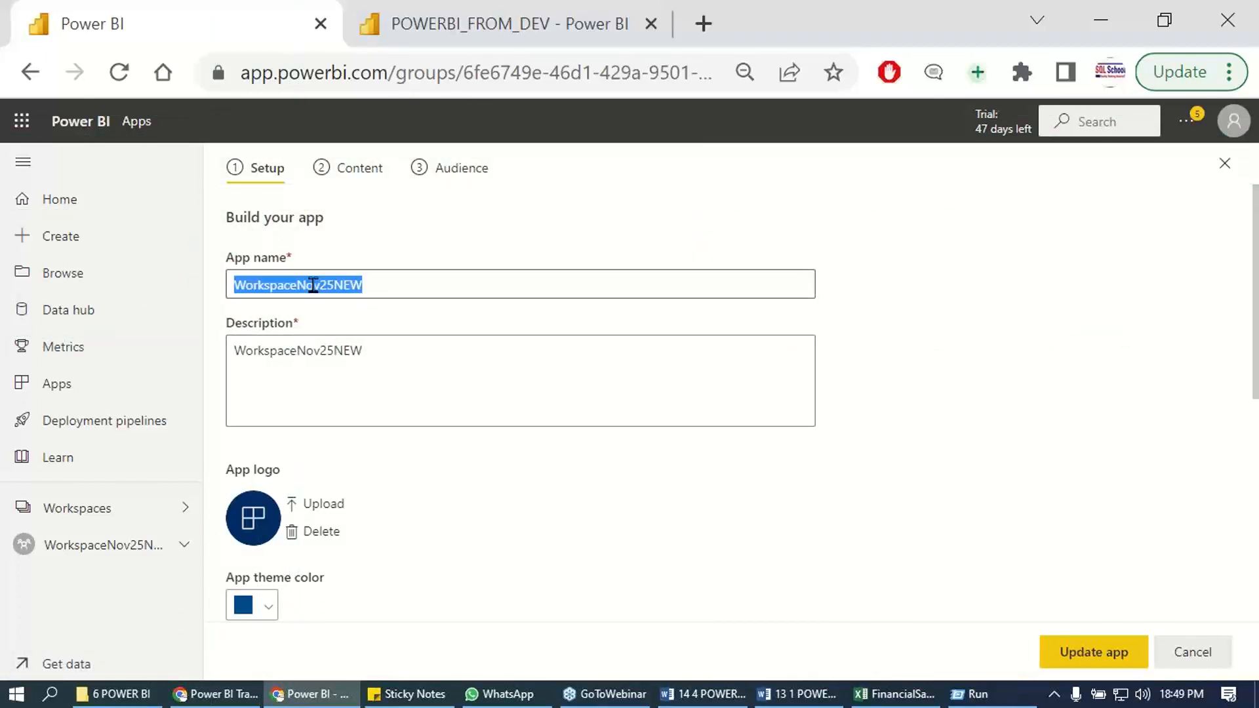
type("sq")
key("BackSpace")
key("BackSpace")
type("SQLS")
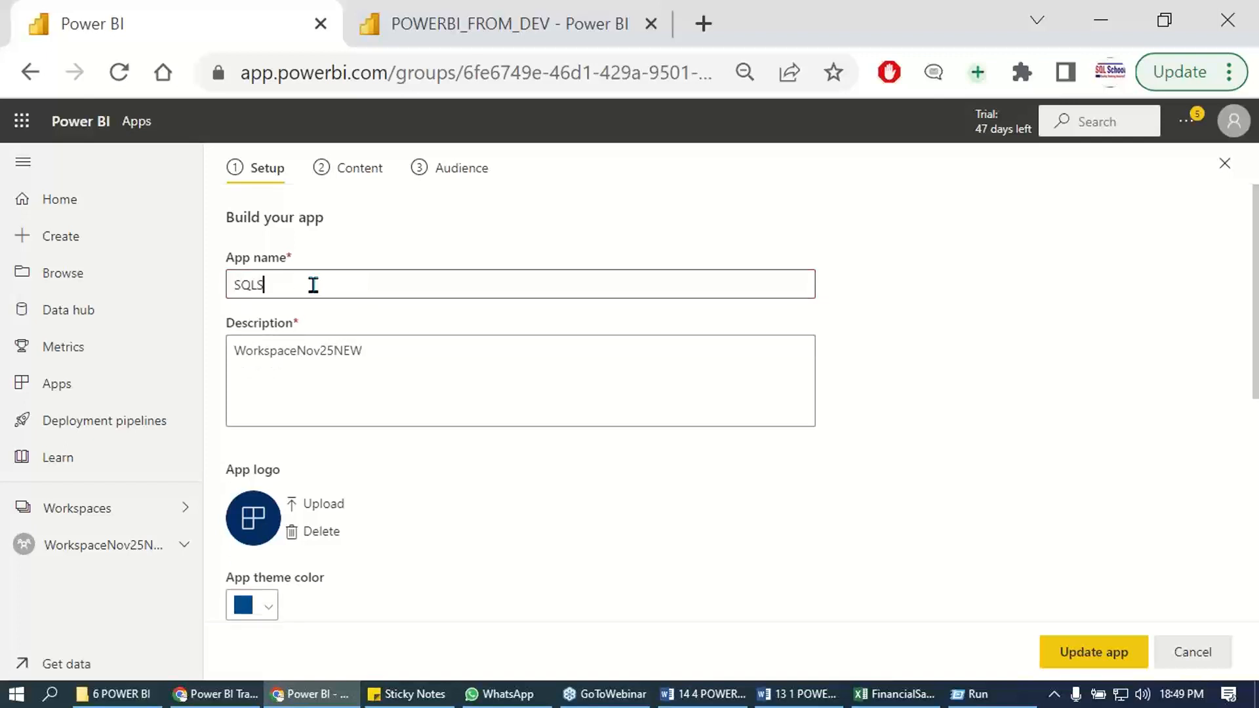
type("chool_PowerBIApp")
Replace the app description with a copy of the app name, SQLSchool_PowerBIApp.
double_click(313, 284)
key("ctrl+c")
left_click(306, 359)
key("ctrl+a")
key("BackSpace")
key("ctrl+v")
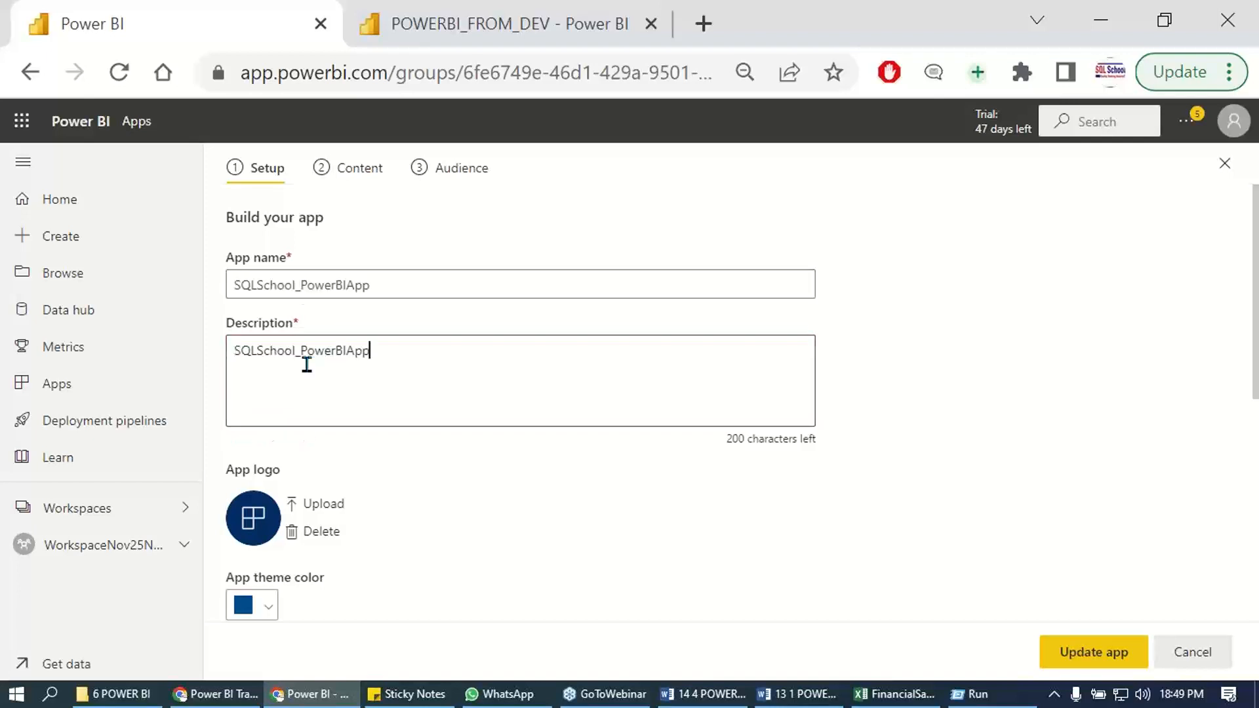
Try to upload the SQLCourses image from the Desktop as the app logo, and delete the current logo.
left_click(323, 505)
left_click(86, 159)
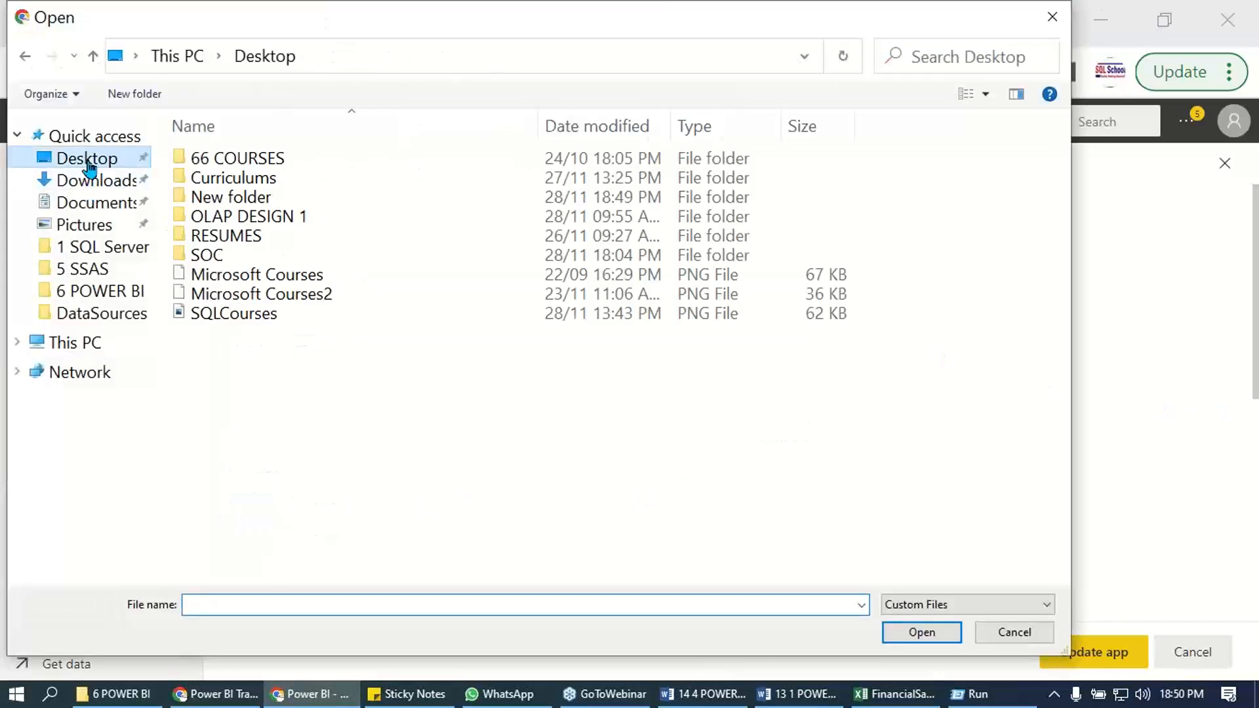
double_click(239, 317)
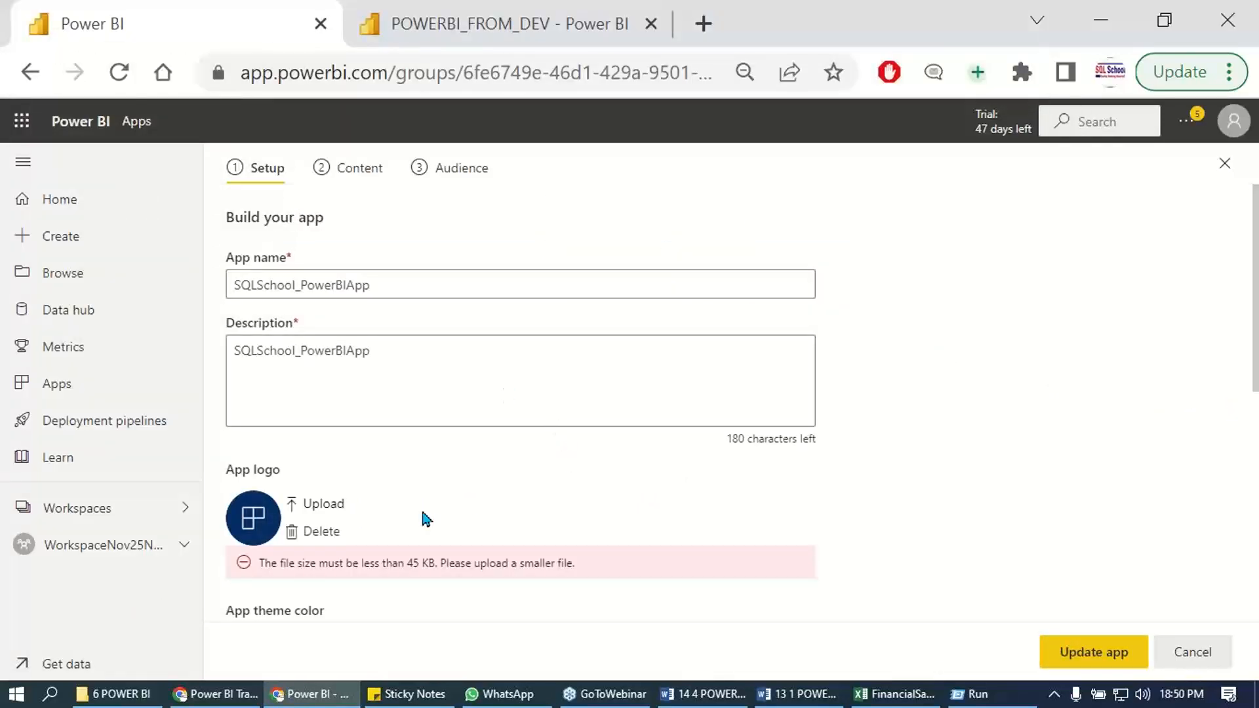
left_click(317, 533)
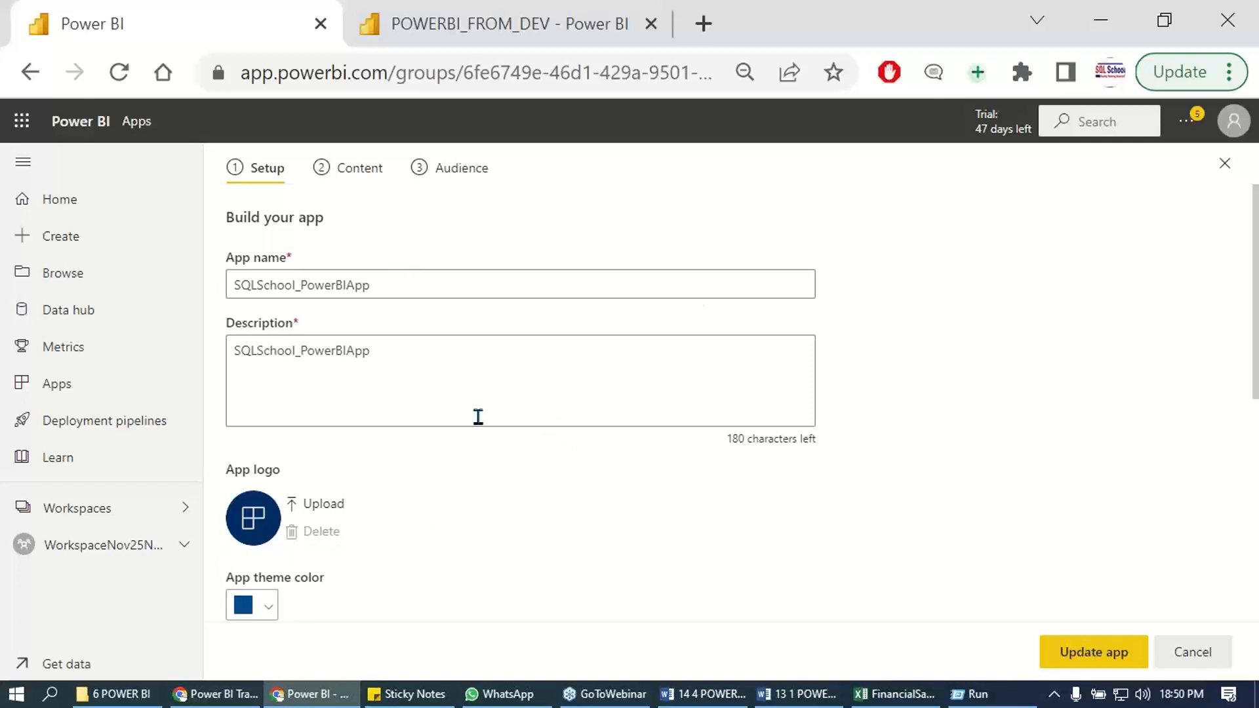
Set the app theme color to coral red.
scroll(957, 536, "down", 4)
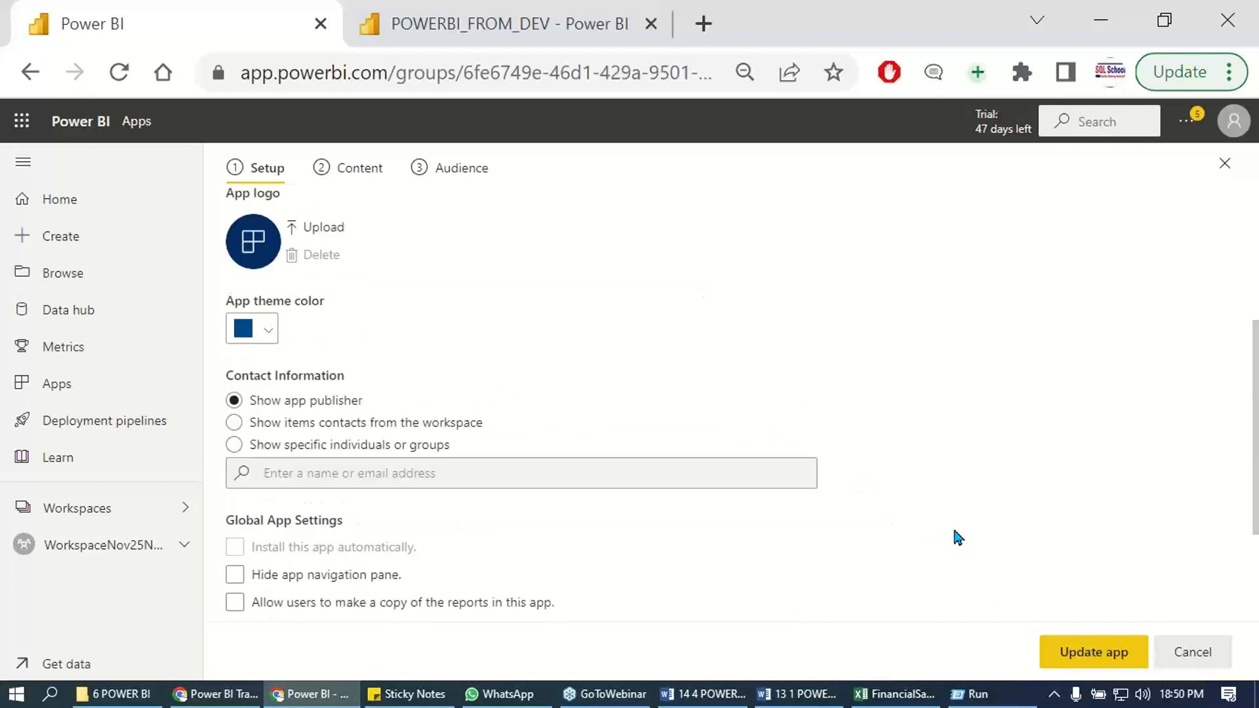
left_click(265, 340)
left_click(265, 339)
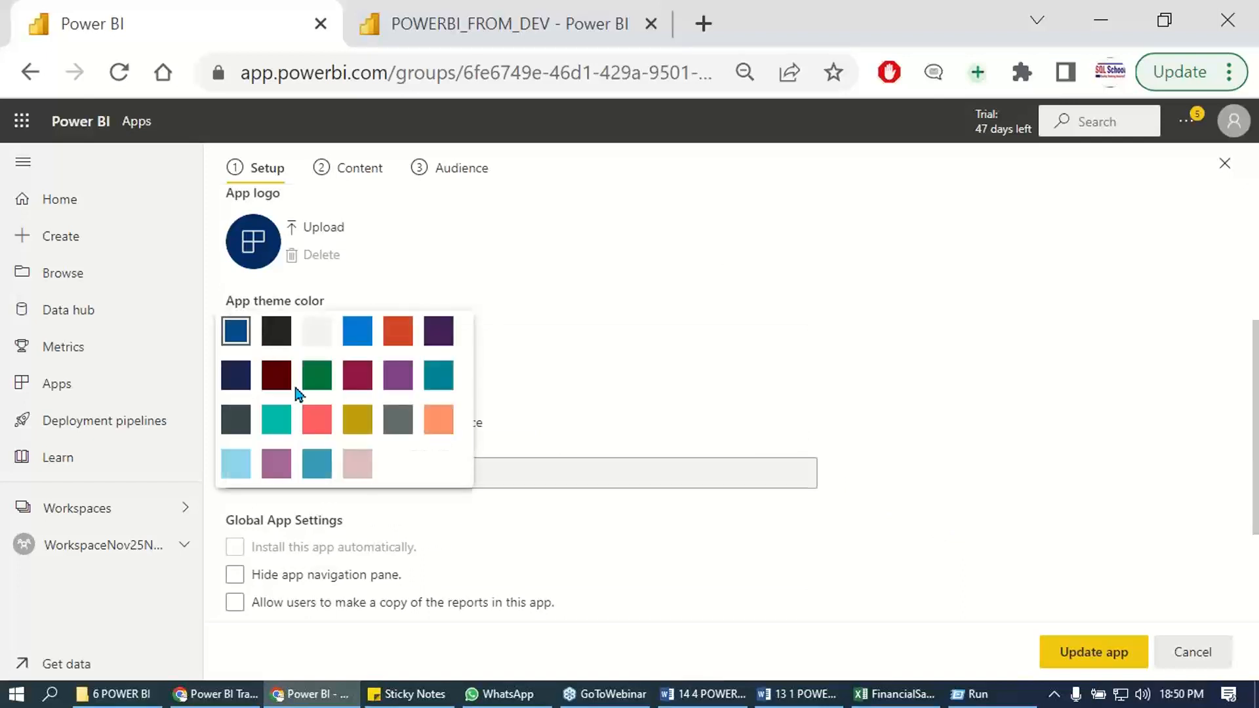
left_click(320, 423)
scroll(736, 407, "up", 4)
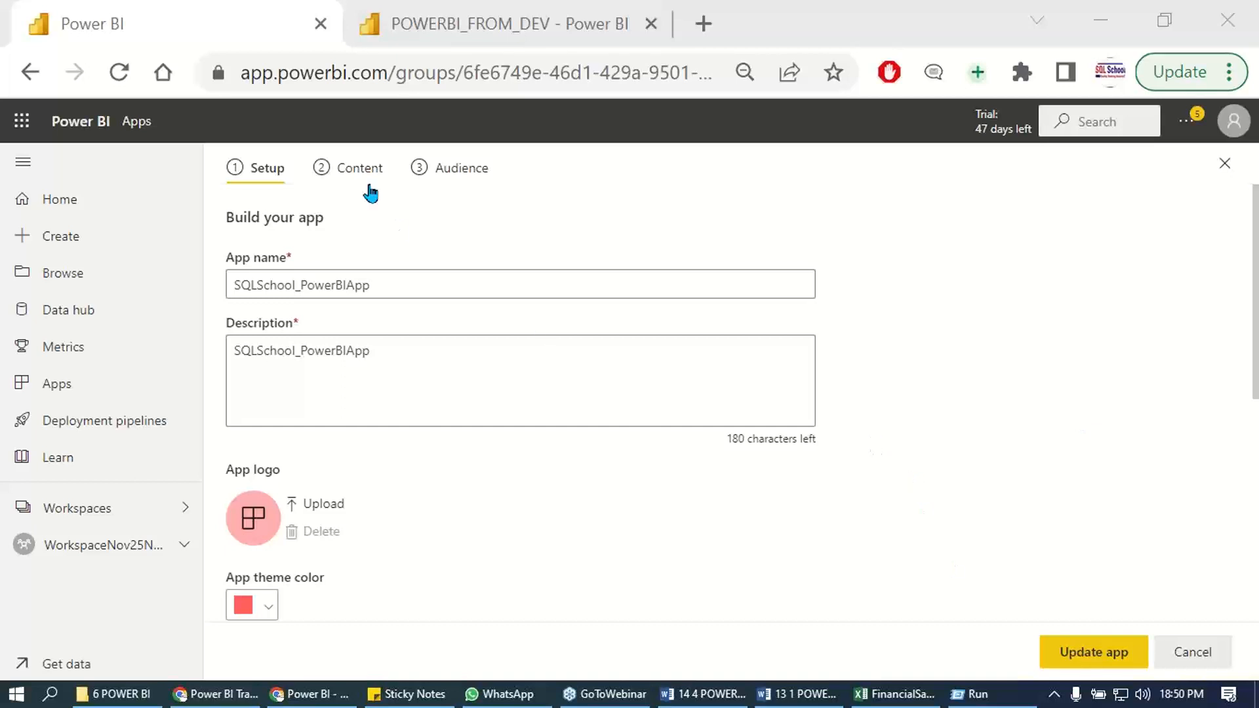
Open the workspace item selection in the app's content setup and deselect all dashboards, workbooks and reports.
left_click(351, 170)
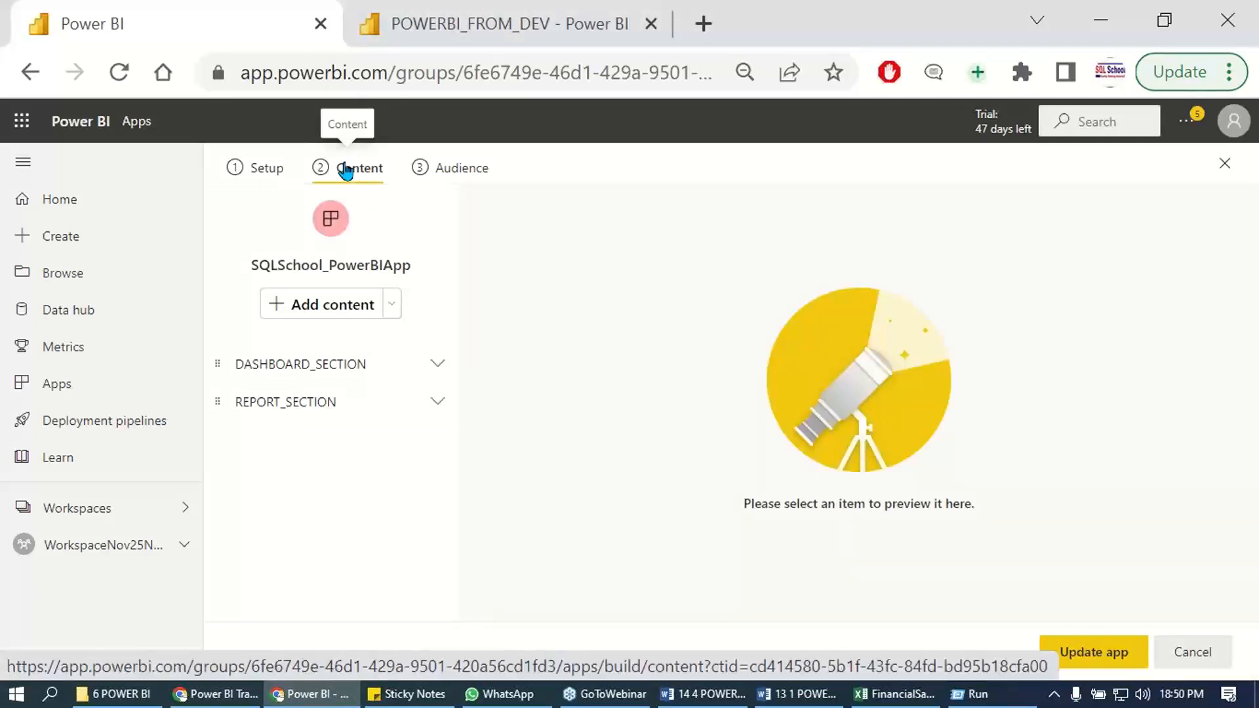
key("Escape")
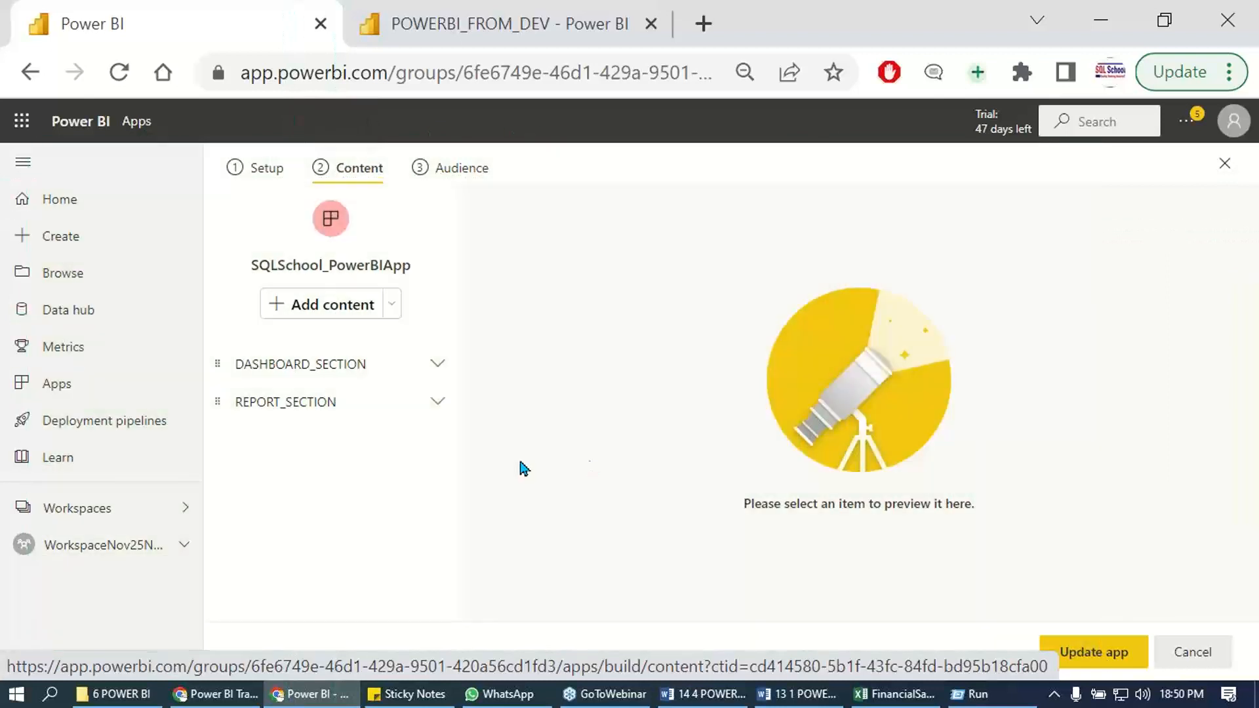
left_click(314, 306)
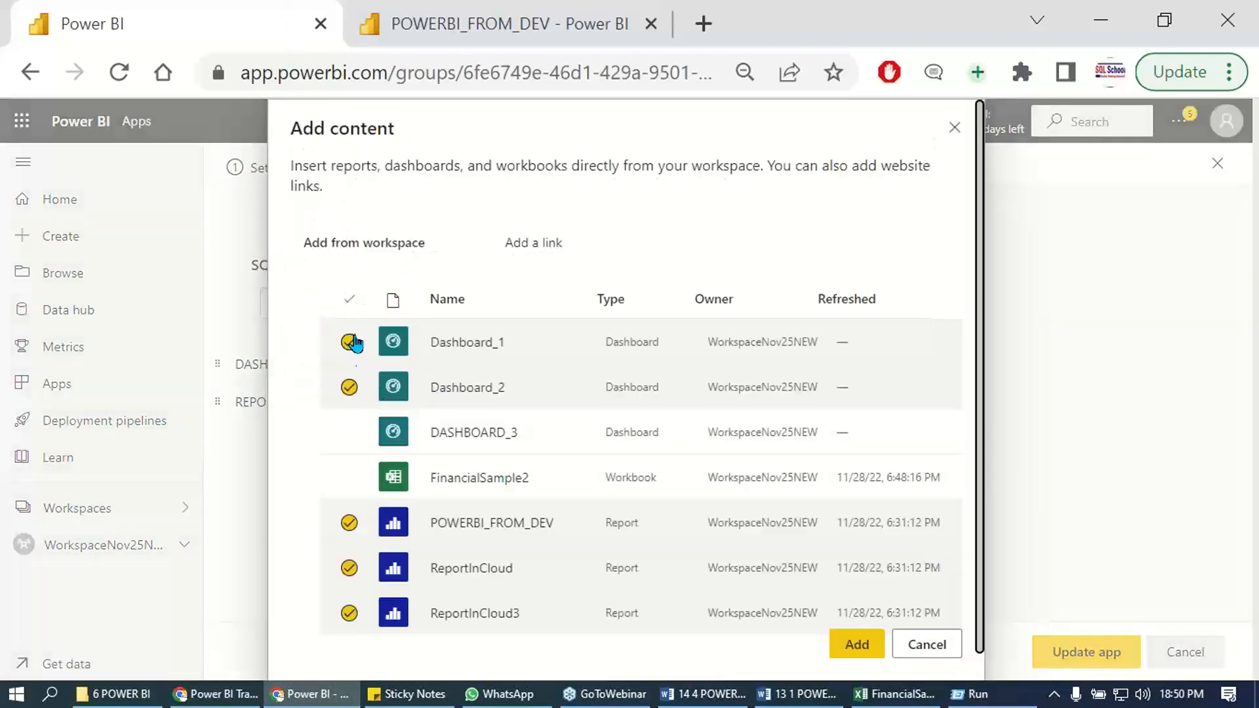
double_click(467, 428)
double_click(471, 474)
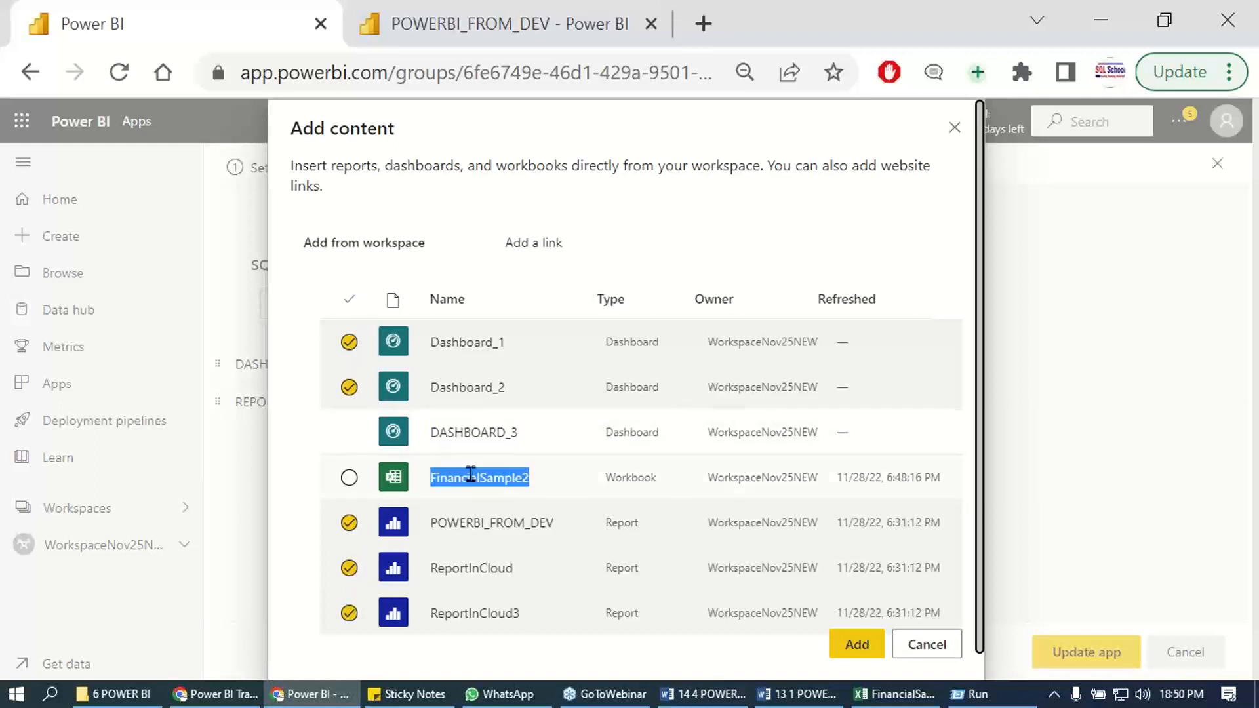
left_click(349, 303)
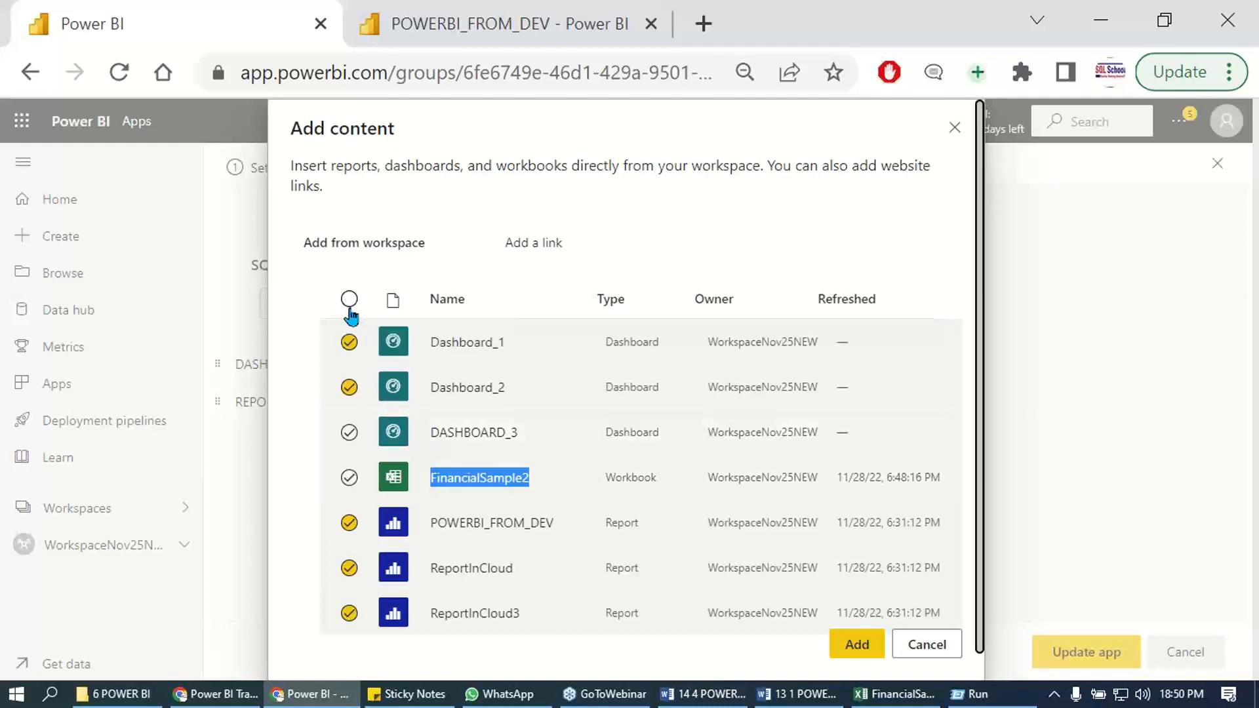
left_click(350, 305)
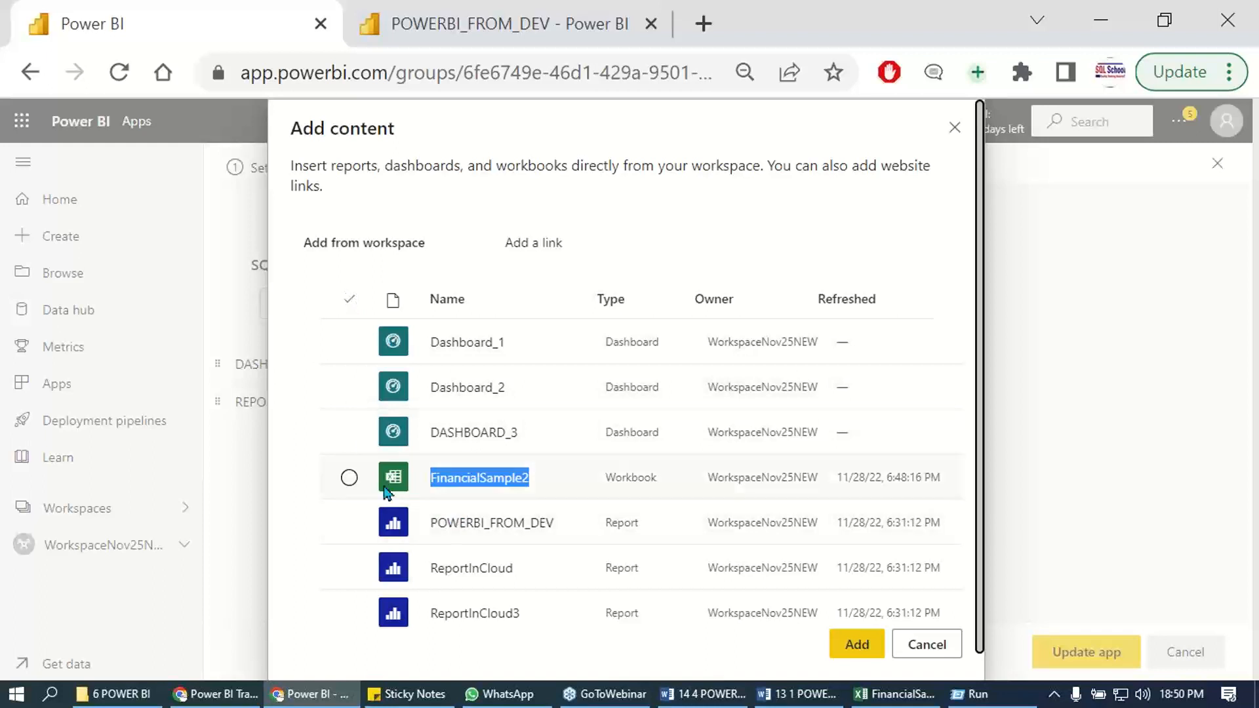
Select DASHBOARD_3, FinancialSample2 and POWERBI_FROM_DEV, capture a screenshot of the selection, and add these items to the app.
left_click(349, 432)
left_click(348, 483)
left_click(350, 528)
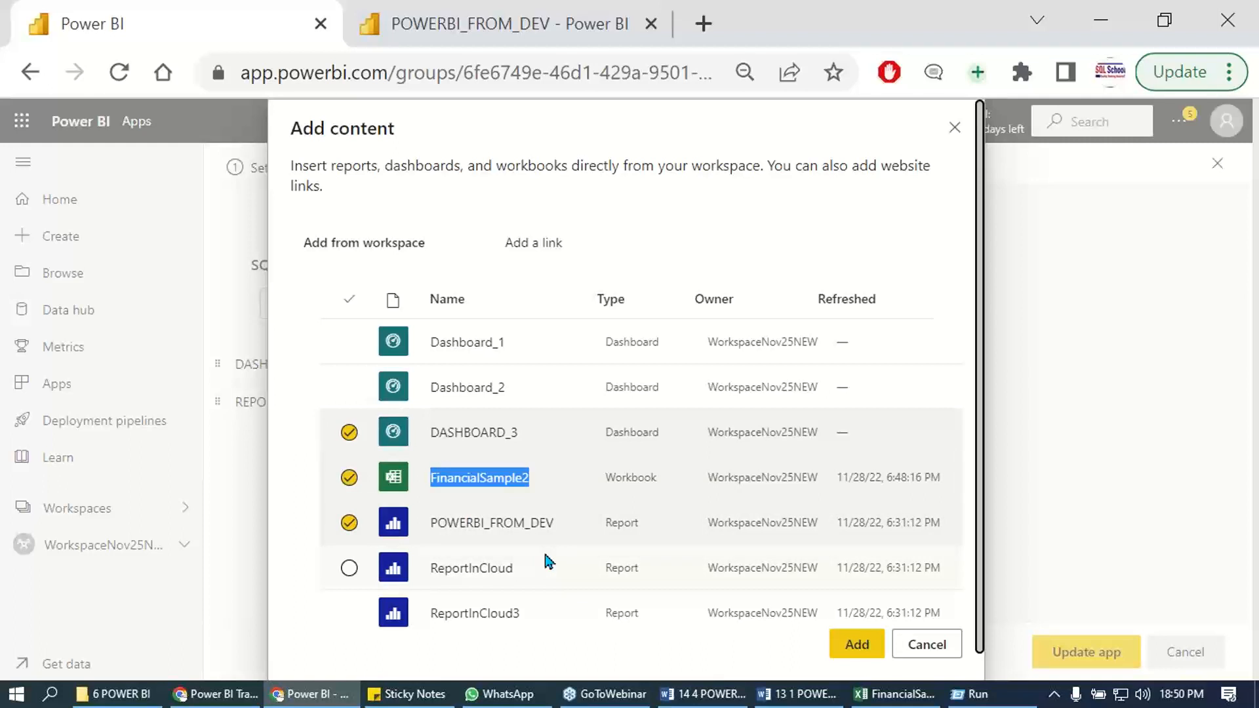
key("Print")
left_click_drag(279, 401, 961, 674)
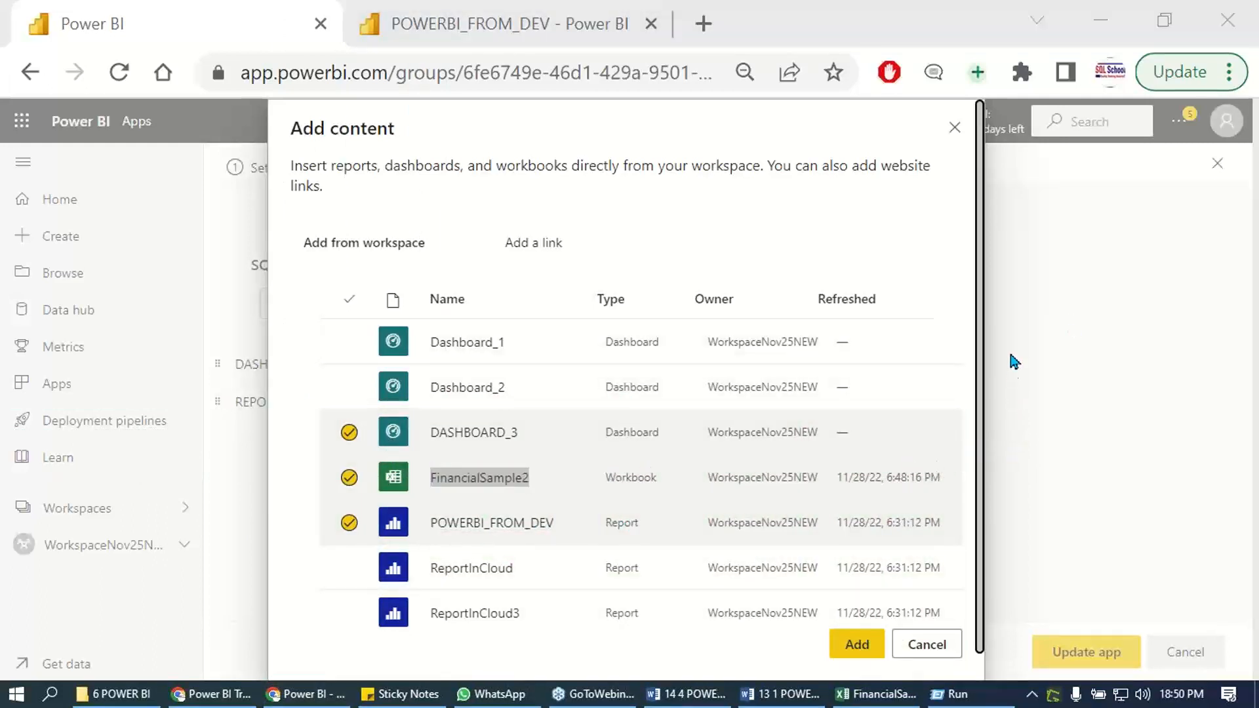
left_click(854, 646)
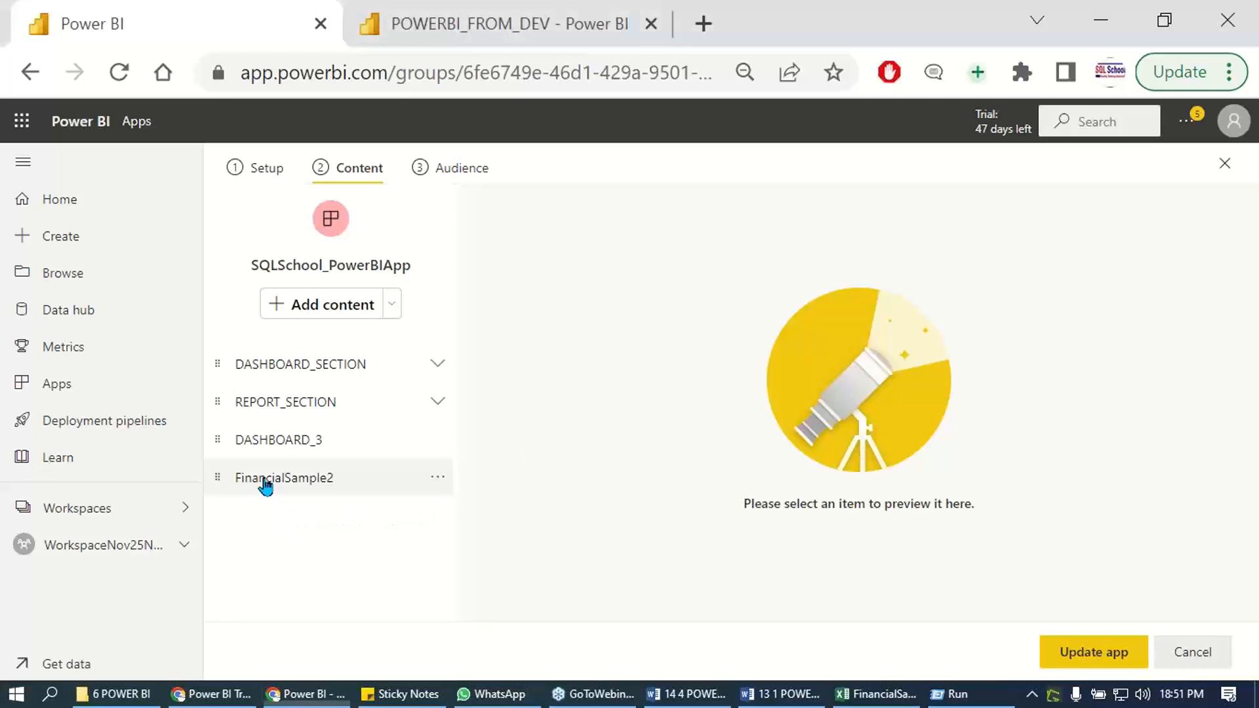
Move DASHBOARD_3 and FinancialSample2 into DASHBOARD_SECTION, and preview the POWERBI_FROM_DEV report under REPORT_SECTION.
left_click_drag(266, 485, 294, 393)
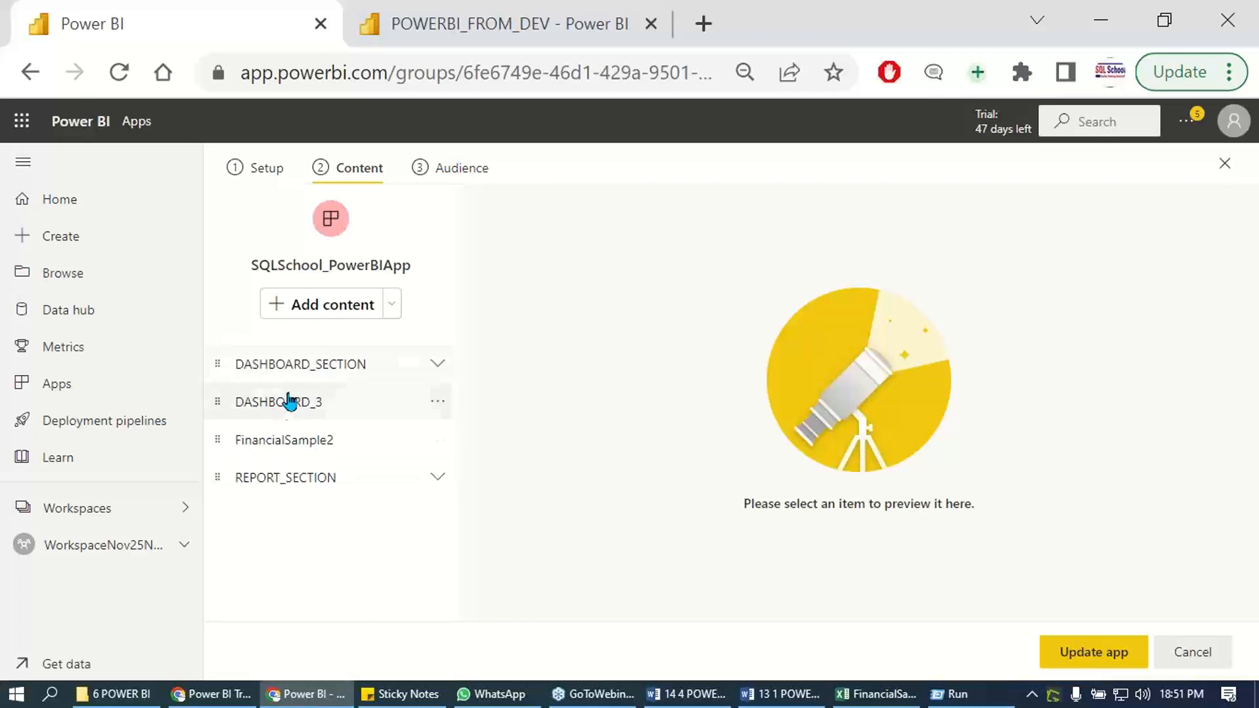
left_click_drag(278, 444, 293, 371)
left_click_drag(286, 448, 305, 377)
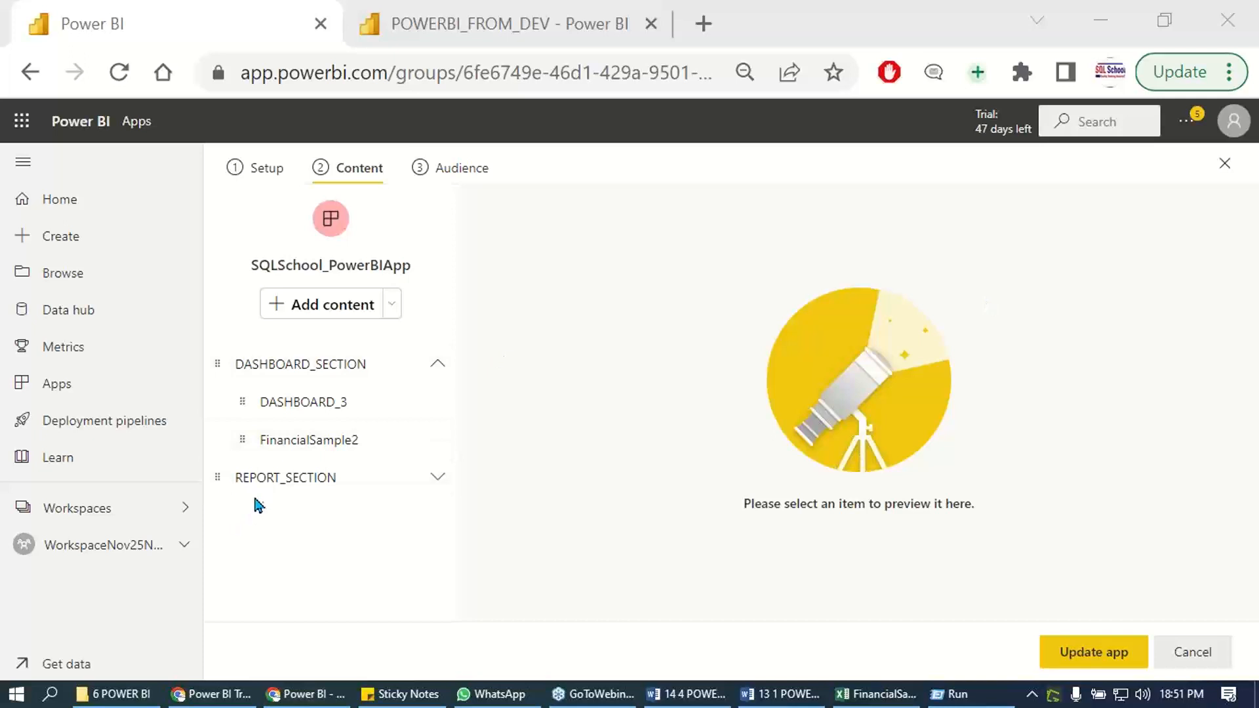
left_click(224, 484)
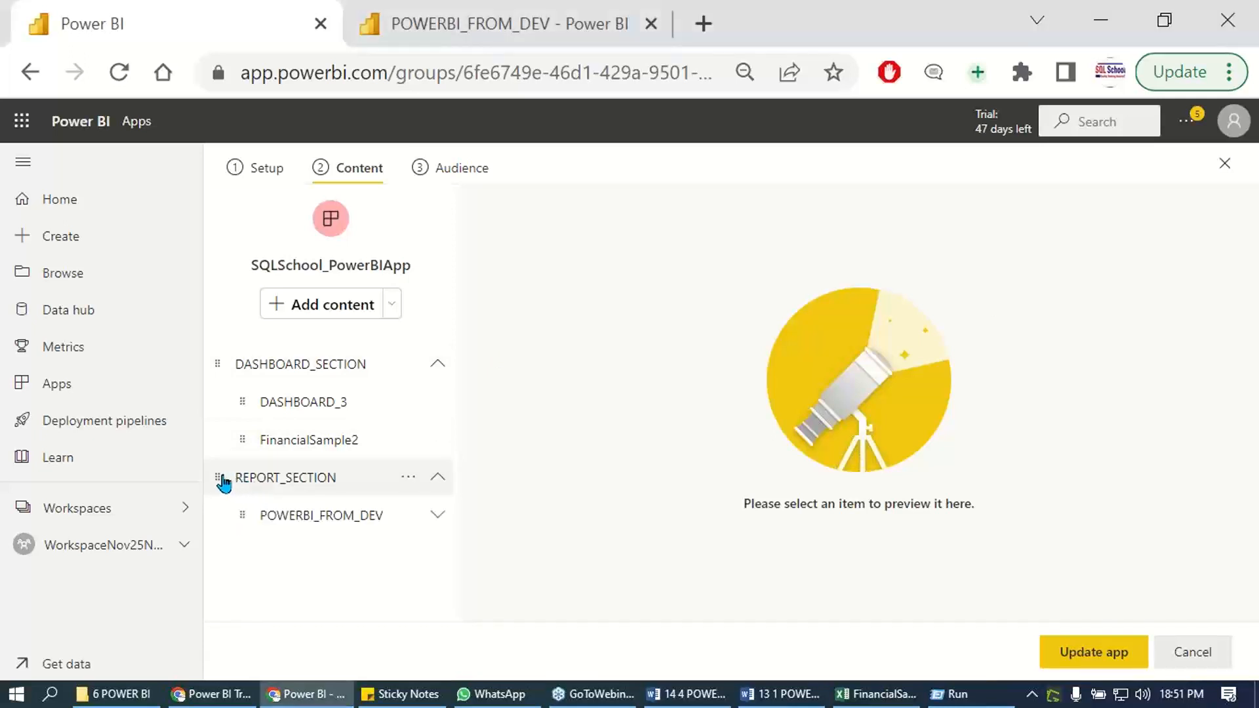
left_click(308, 523)
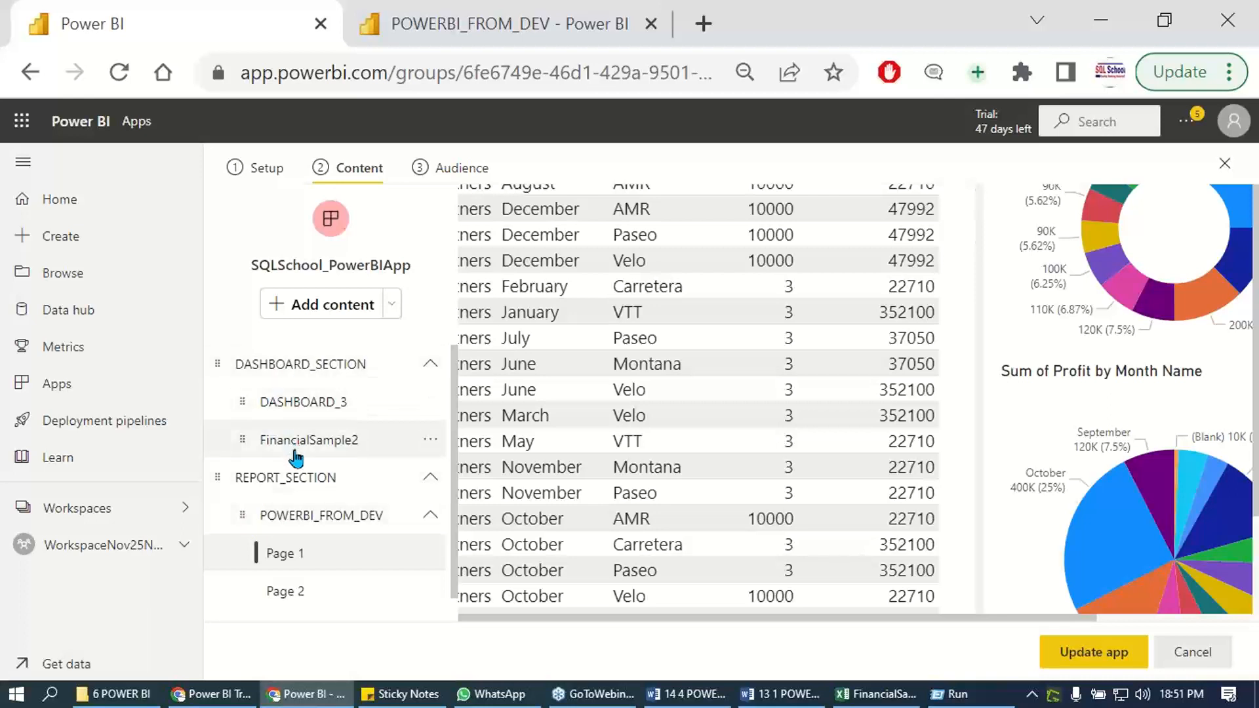
Reopen the workspace item selection and add all dashboards, workbooks and reports to the app.
left_click(392, 305)
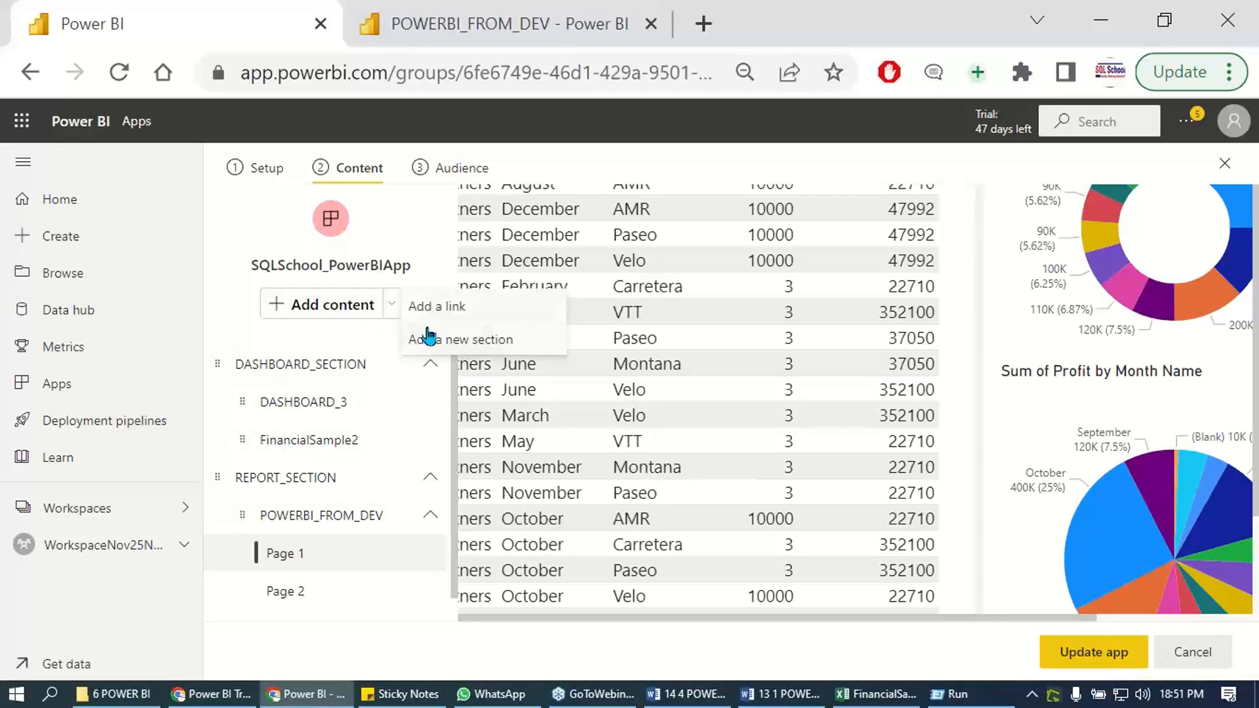
left_click(322, 306)
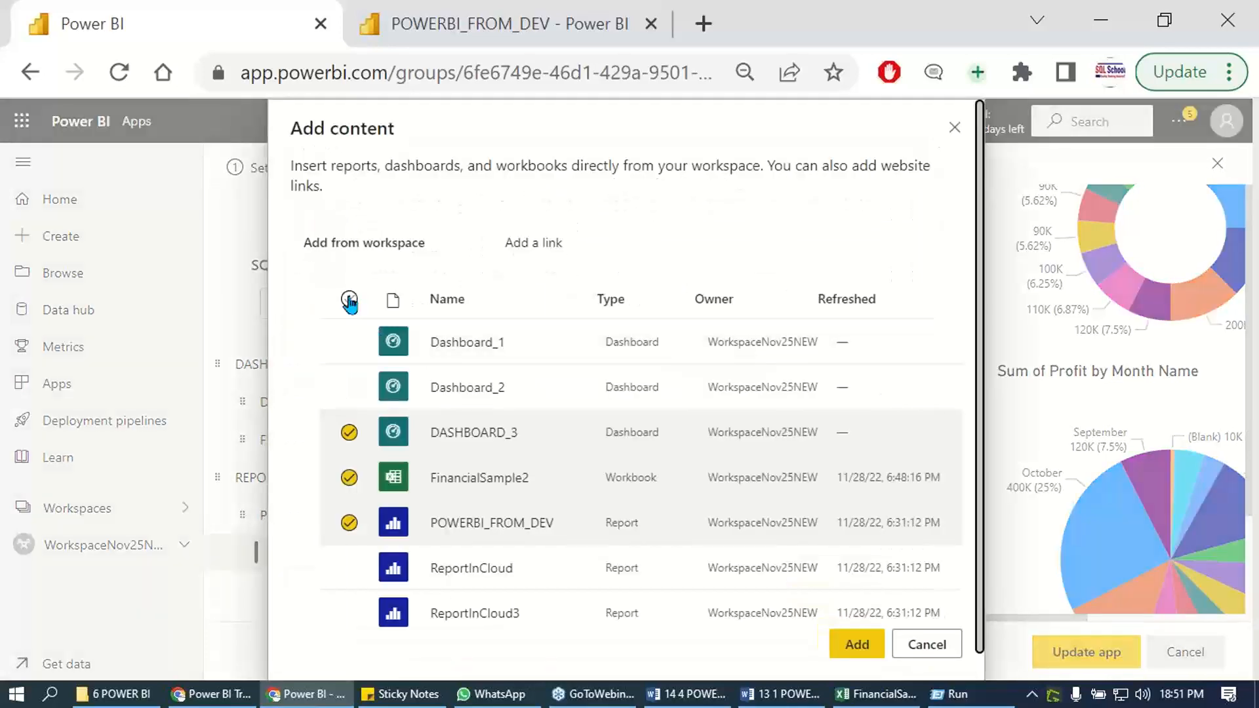
left_click(349, 301)
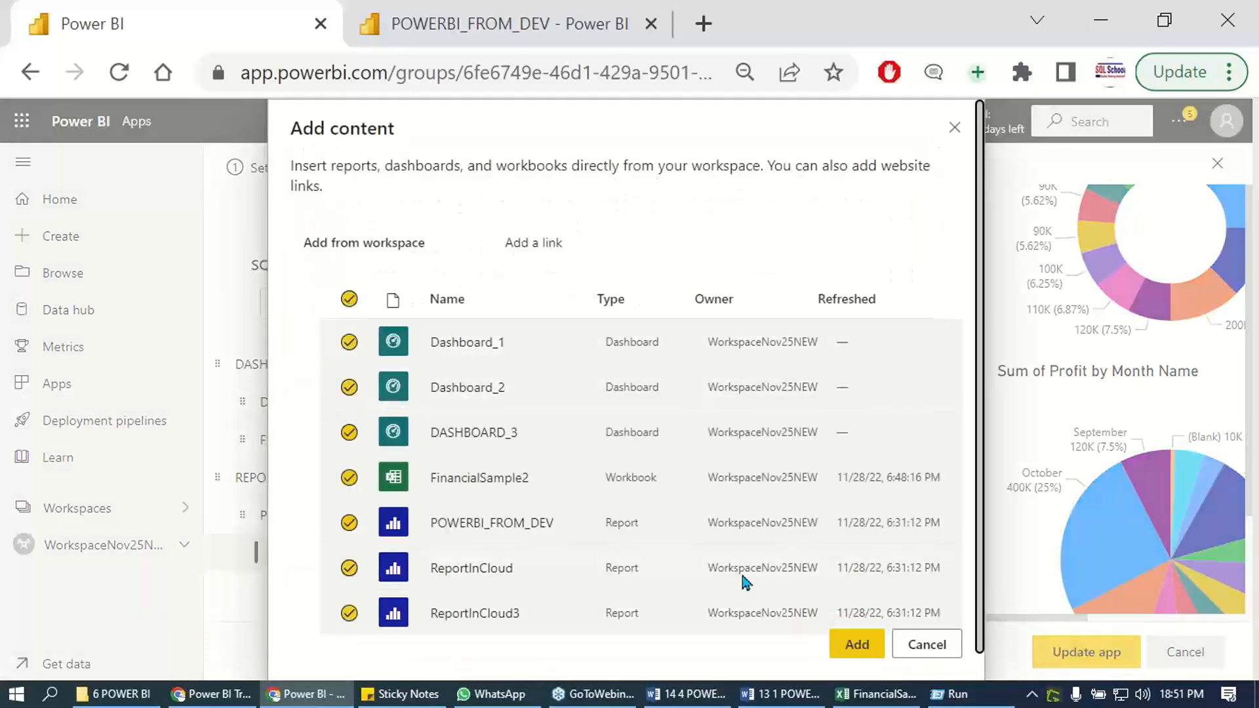
left_click(851, 643)
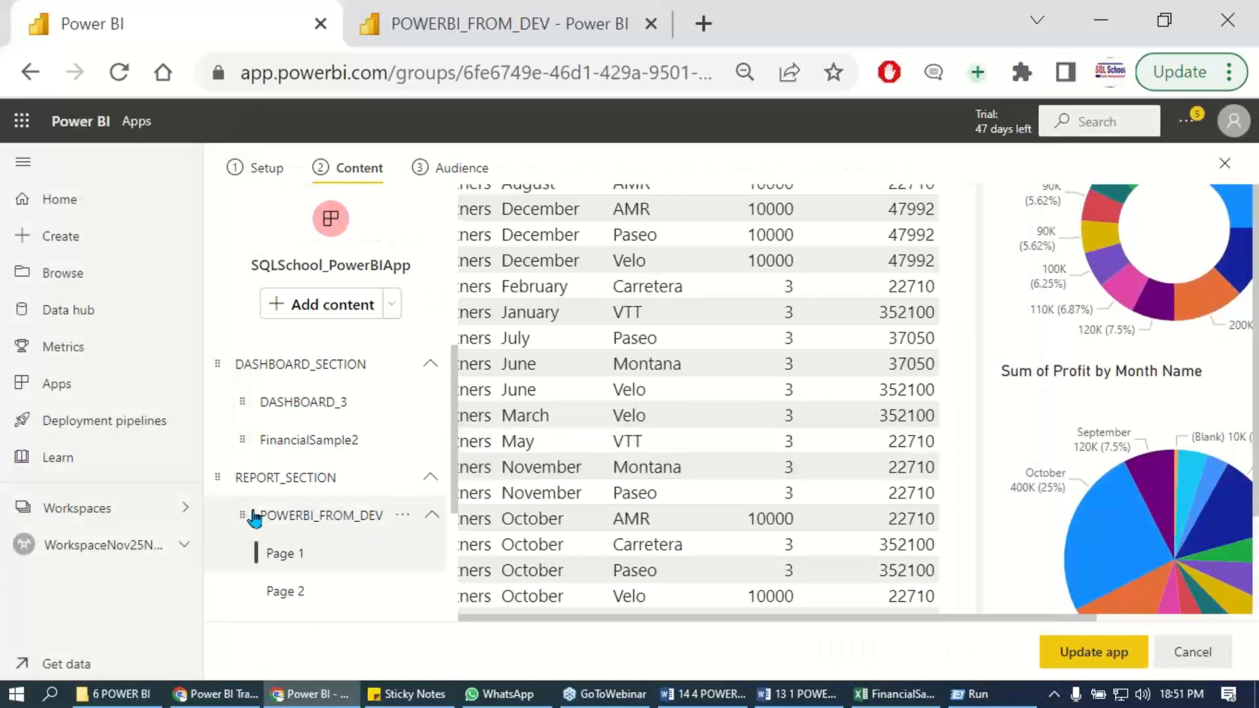
Collapse the POWERBI_FROM_DEV pages and move Dashboard_1 and Dashboard_2 into DASHBOARD_SECTION.
scroll(367, 512, "down", 3)
scroll(279, 539, "up", 2)
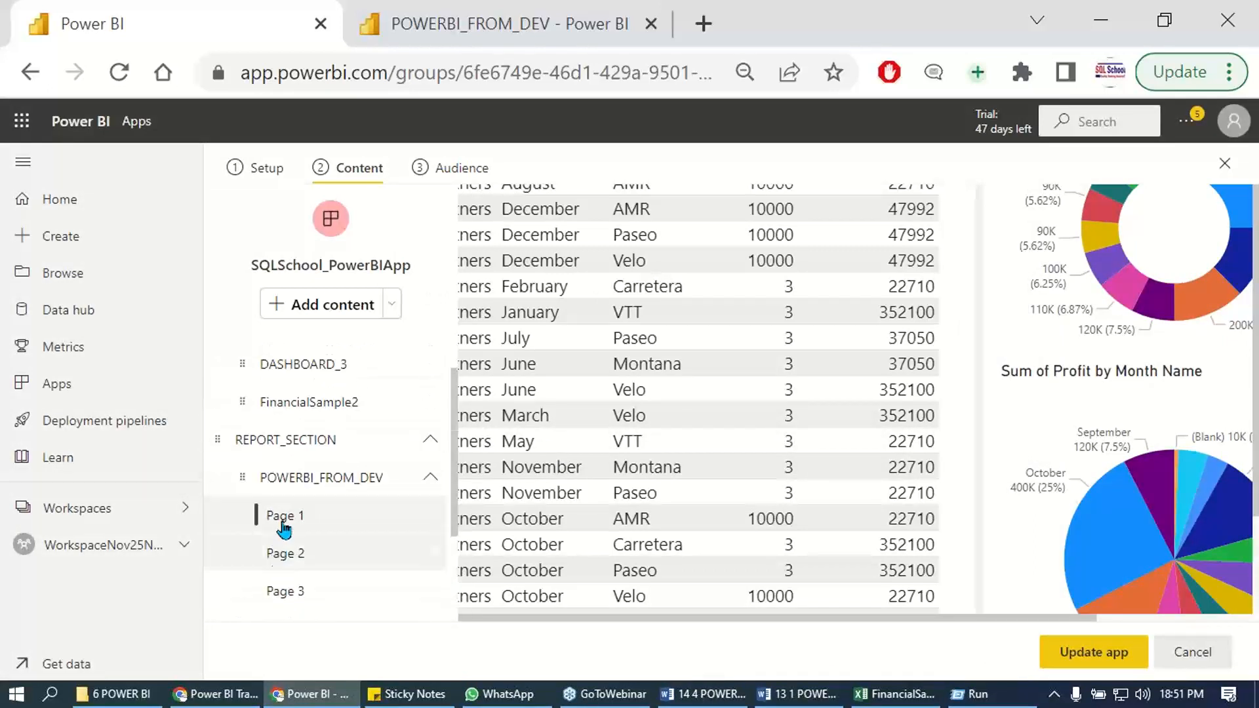
left_click(430, 477)
left_click_drag(271, 521, 301, 420)
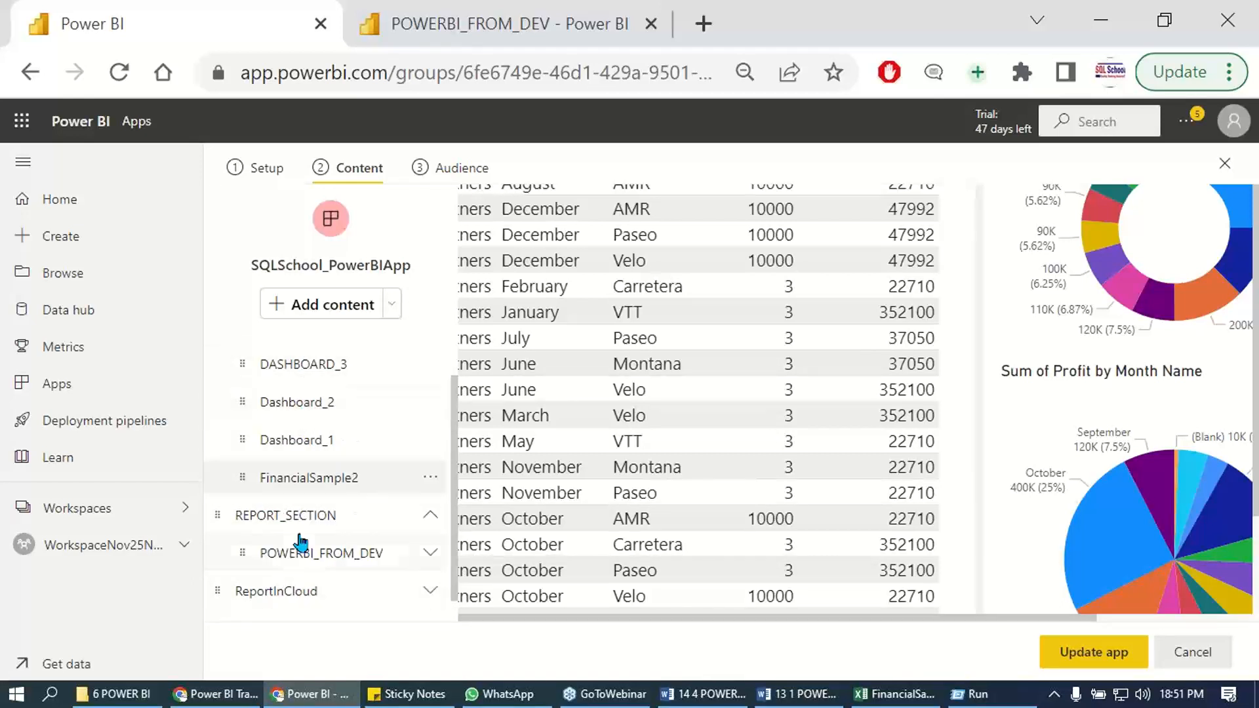
Move ReportInCloud and ReportInCloud3 to the start of REPORT_SECTION, and collapse both content sections.
left_click_drag(276, 590, 290, 536)
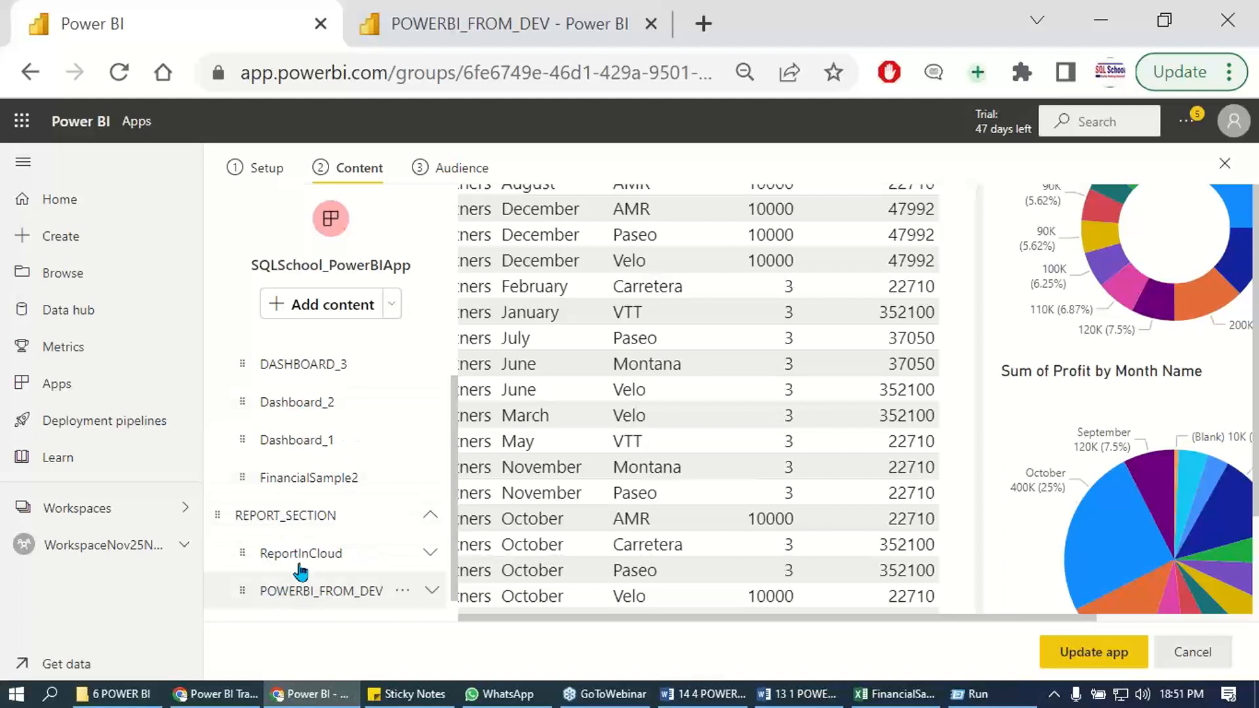
scroll(298, 574, "down", 1)
left_click_drag(282, 596, 294, 525)
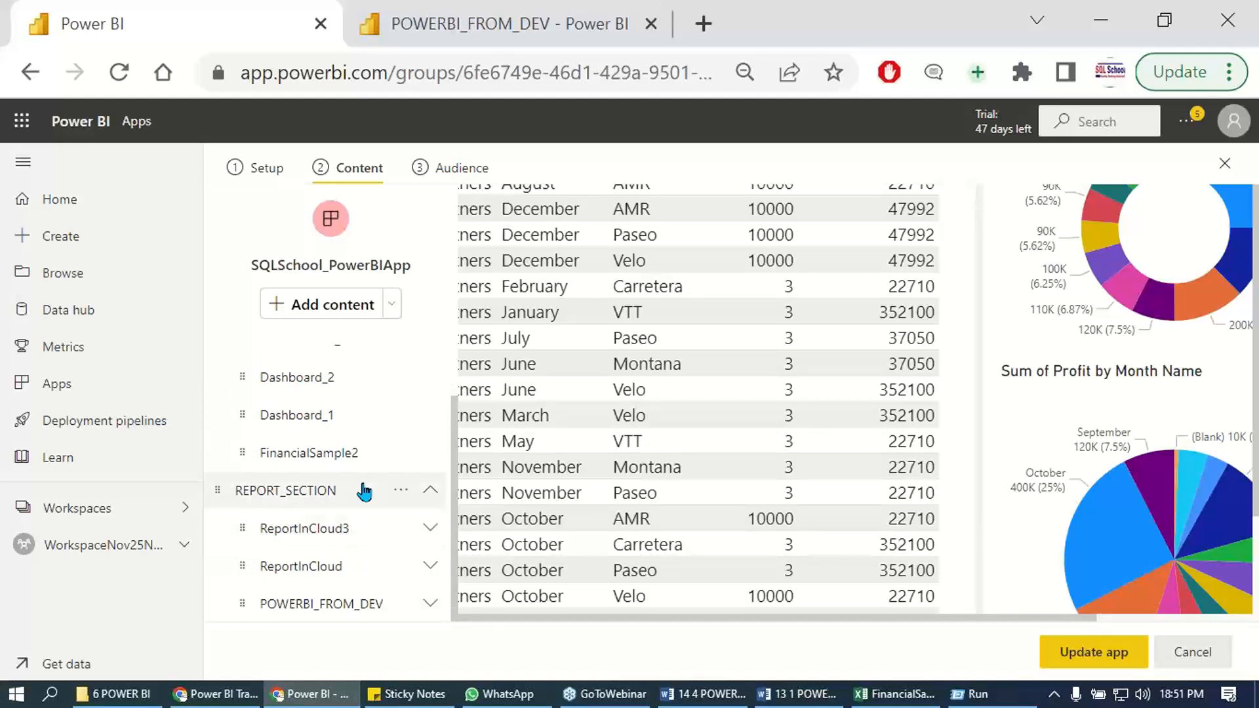
left_click(430, 491)
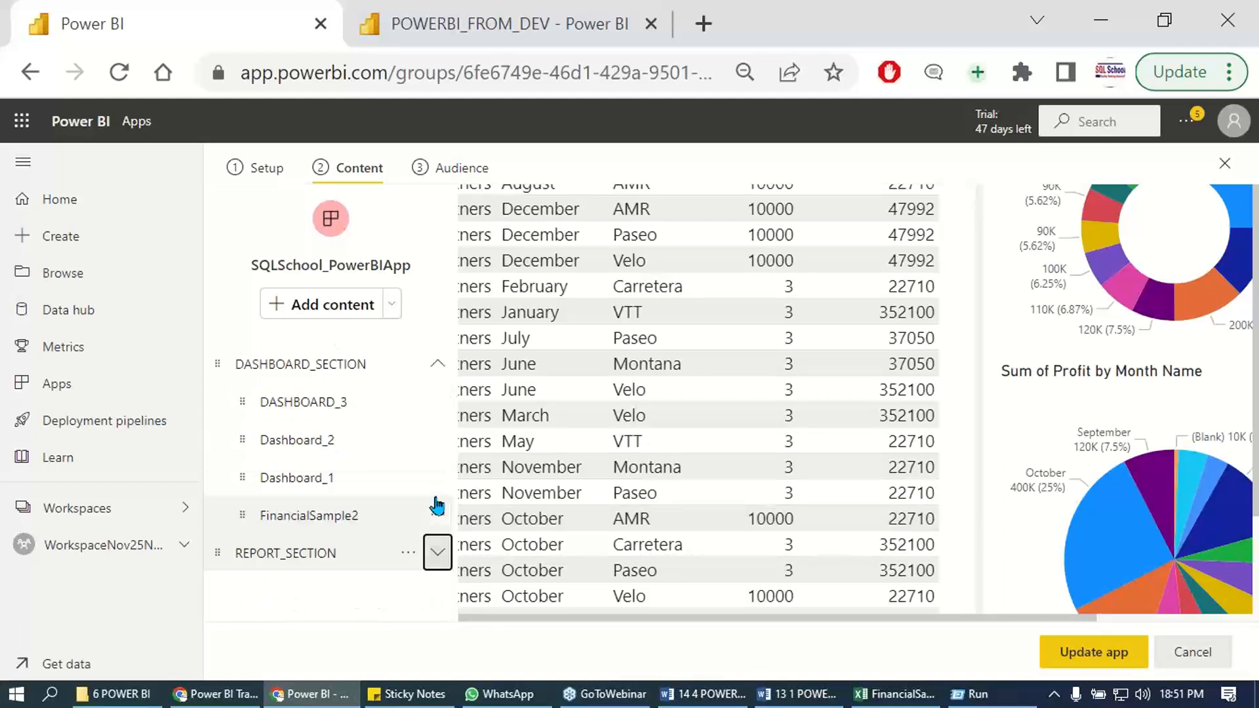
left_click(437, 365)
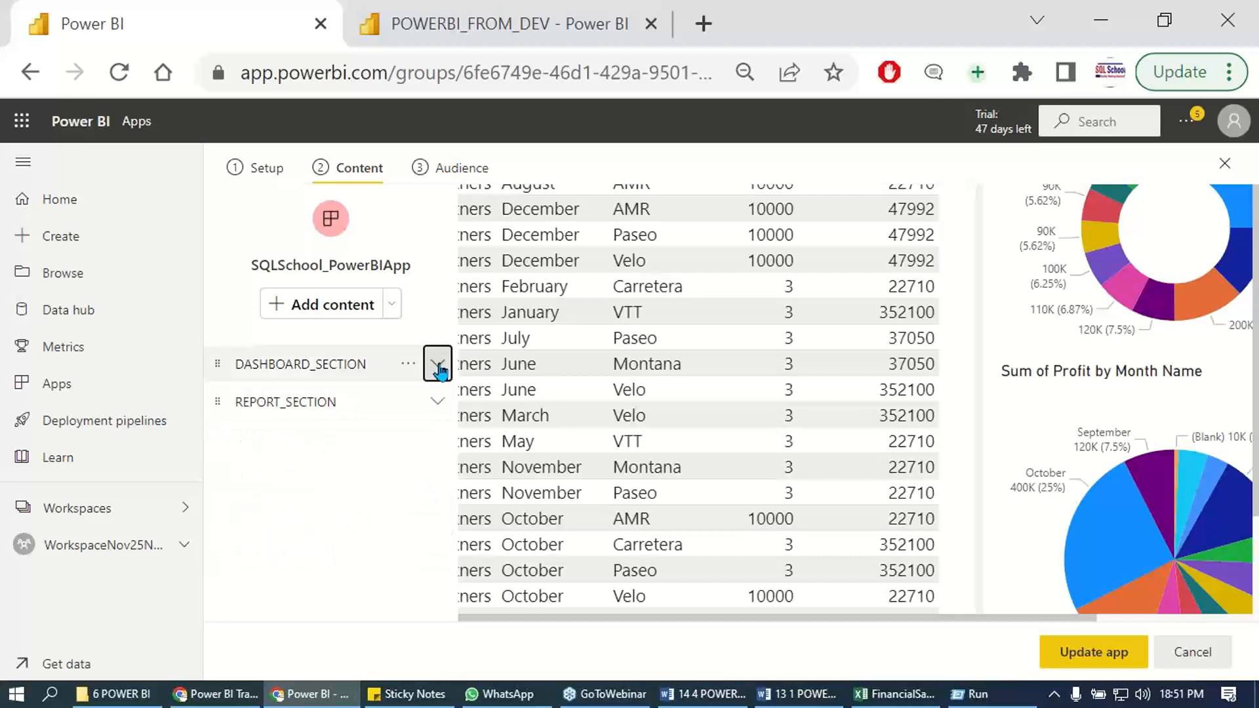
Expand both content sections and reduce the workspace item selection to only Dashboard_1 and Dashboard_2.
left_click(437, 365)
left_click(431, 553)
scroll(348, 503, "down", 1)
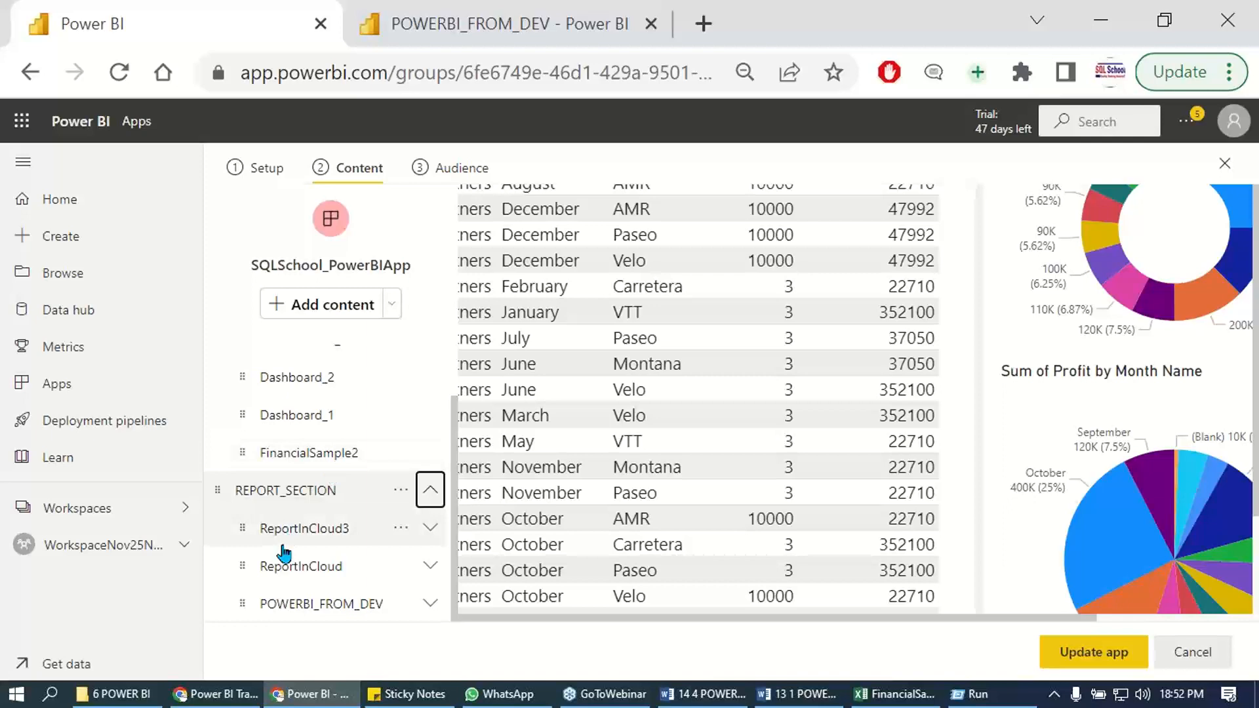
left_click(322, 306)
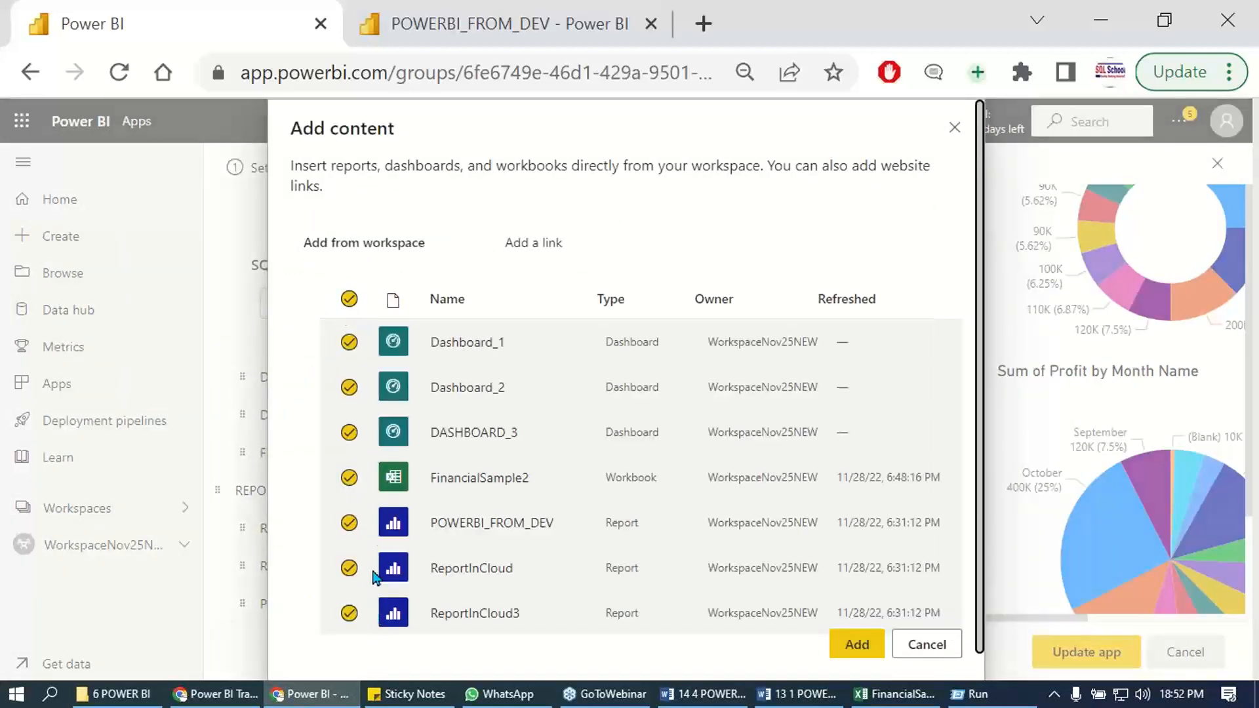
left_click(349, 300)
left_click(349, 343)
left_click(349, 387)
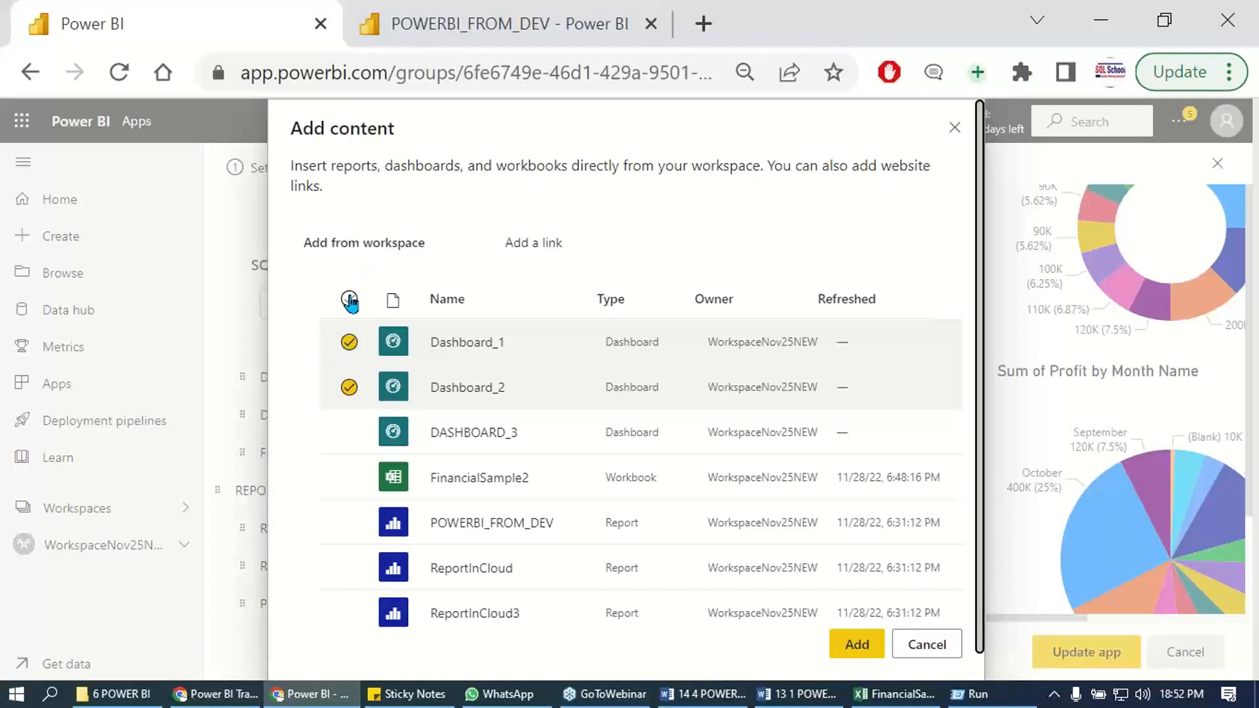
Capture the item selection dialog as a region screenshot and apply the reduced selection to the app content.
key("Print")
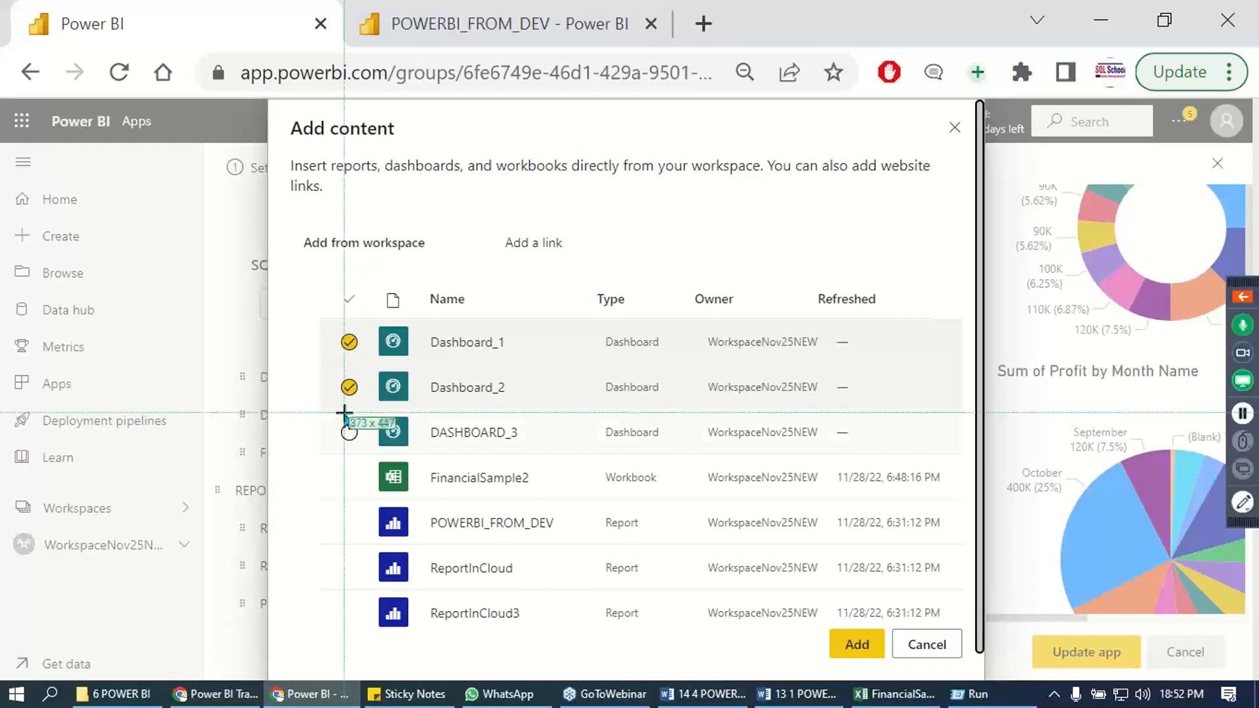
left_click_drag(222, 192, 1024, 676)
left_click(652, 305)
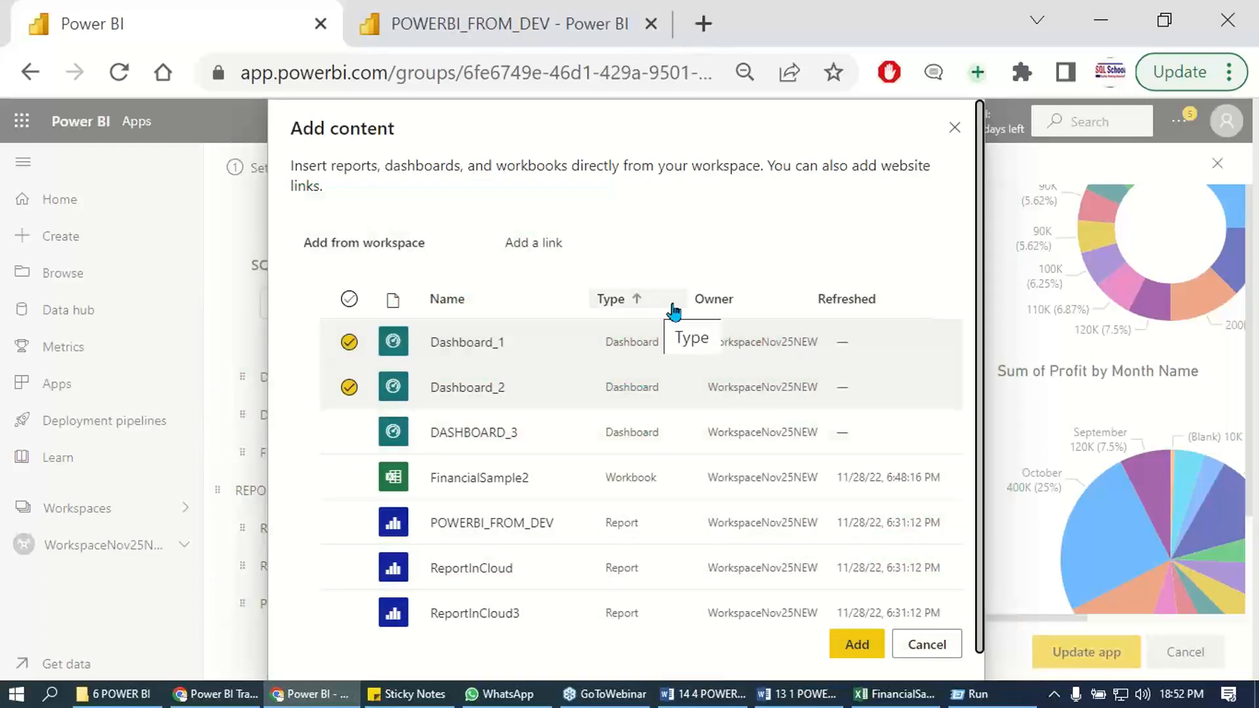
left_click(859, 645)
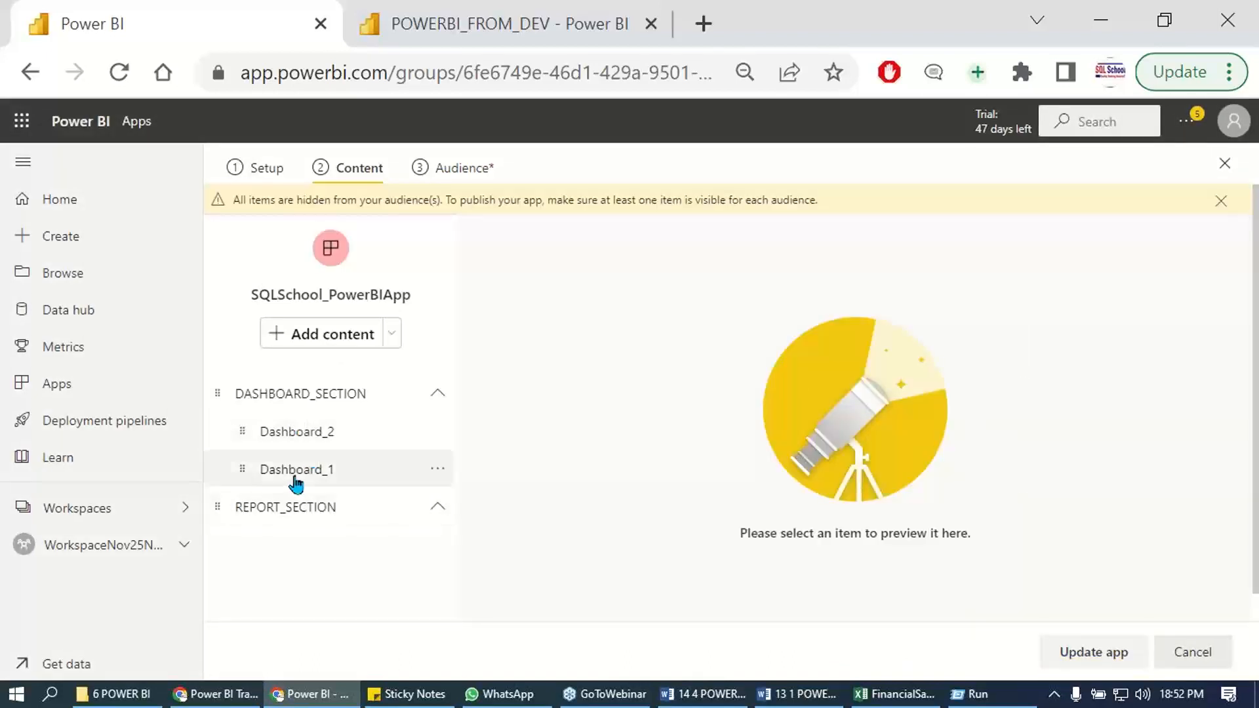
Collapse REPORT_SECTION, reselect every workspace item and add them all to the app content.
left_click(440, 509)
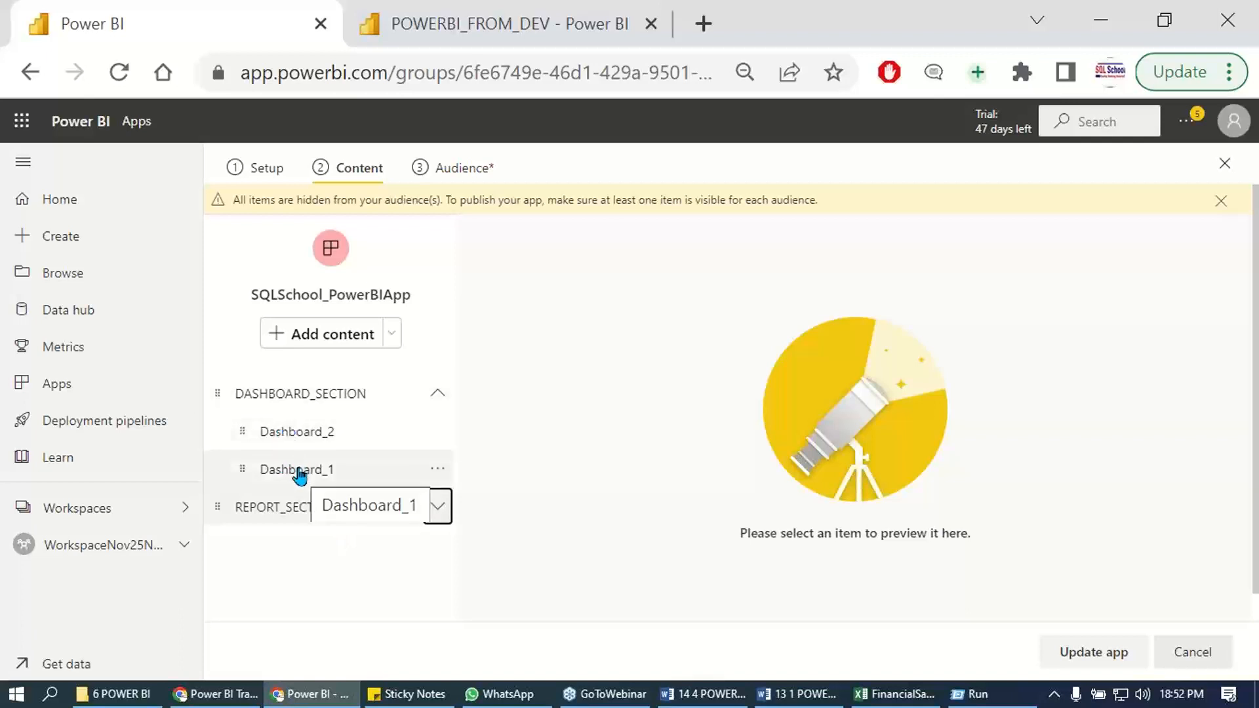
left_click(299, 341)
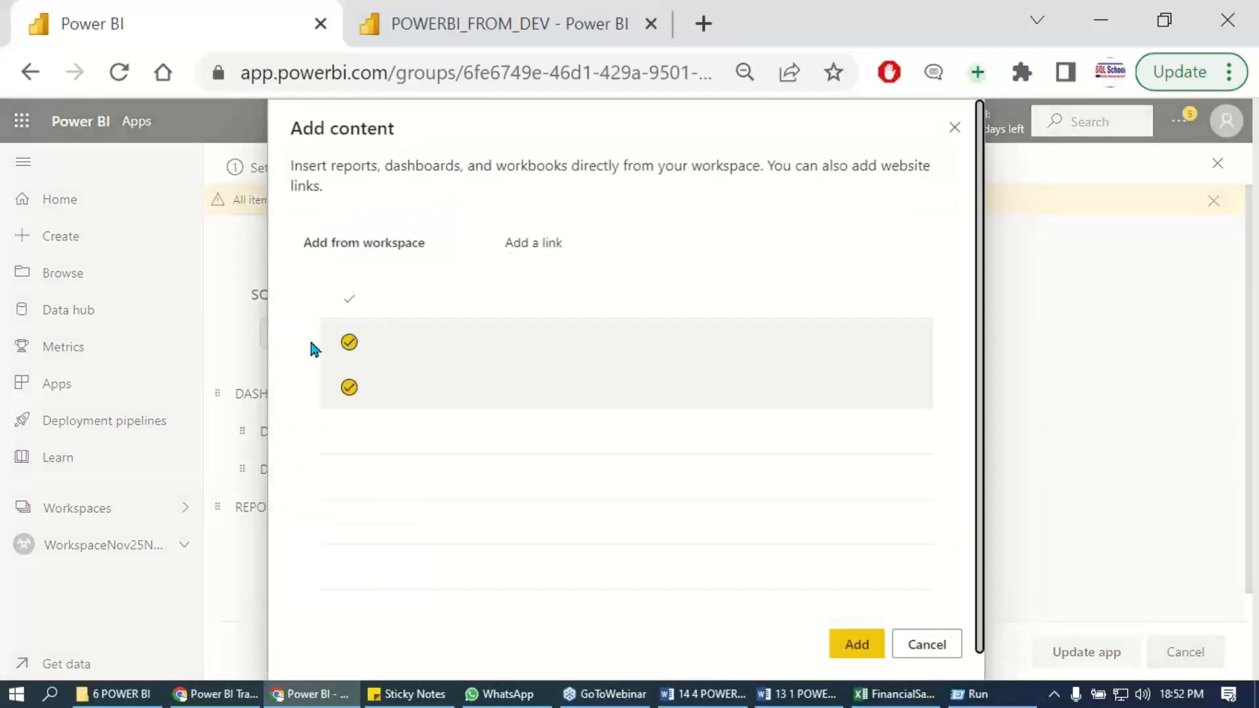
left_click(349, 299)
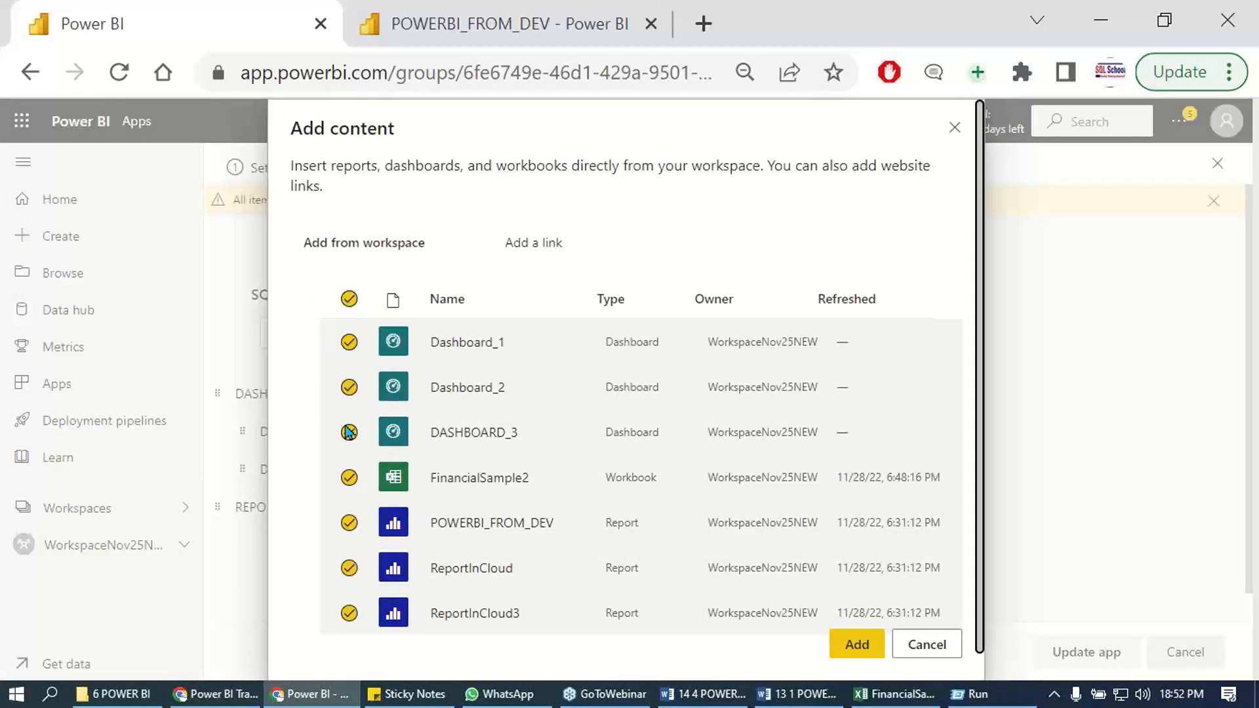
left_click(846, 644)
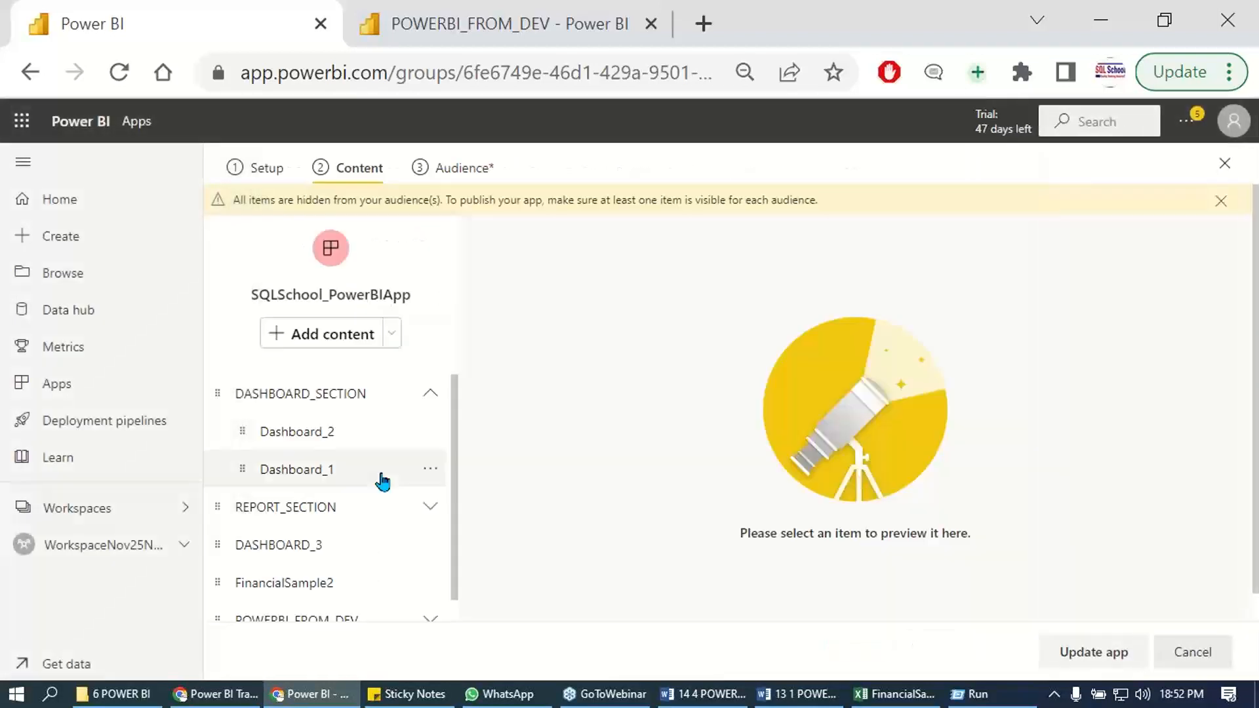
Move DASHBOARD_3 and FinancialSample2 into DASHBOARD_SECTION, and POWERBI_FROM_DEV, ReportInCloud and ReportInCloud3 into REPORT_SECTION.
scroll(321, 525, "down", 1)
left_click_drag(267, 598, 282, 477)
left_click_drag(303, 597, 343, 448)
left_click_drag(306, 597, 333, 459)
scroll(368, 538, "down", 1)
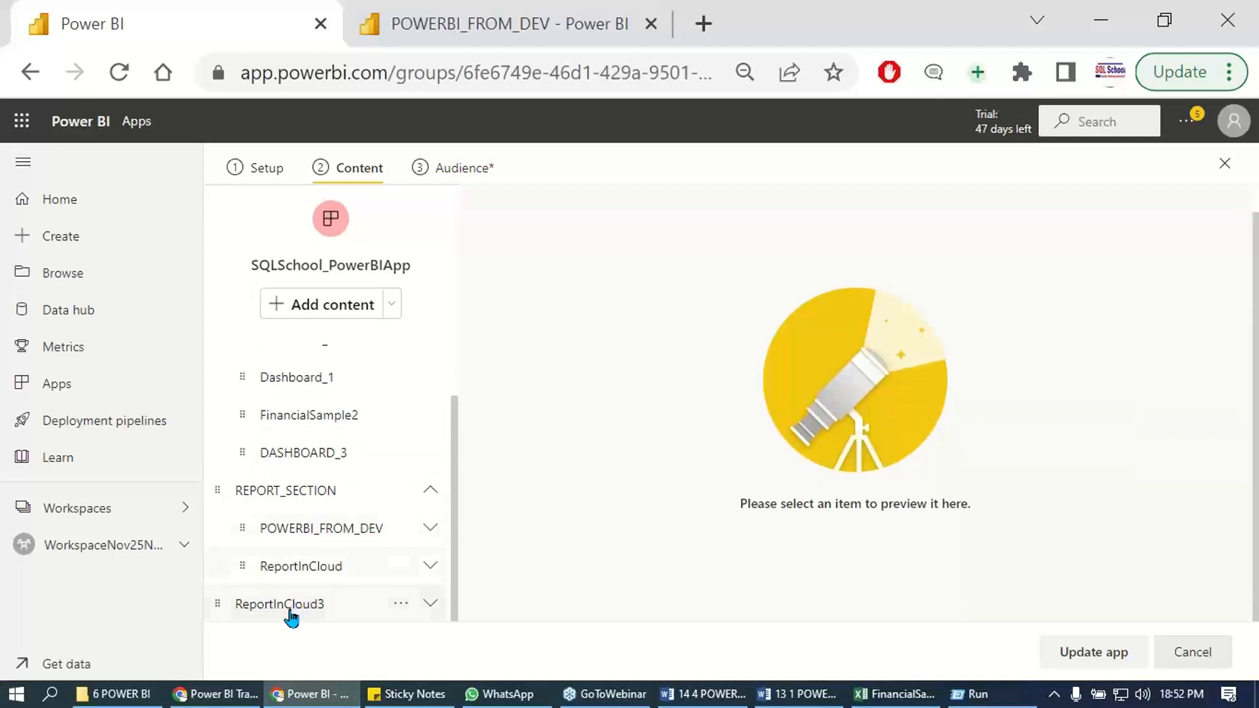
left_click_drag(290, 613, 308, 560)
scroll(382, 508, "up", 2)
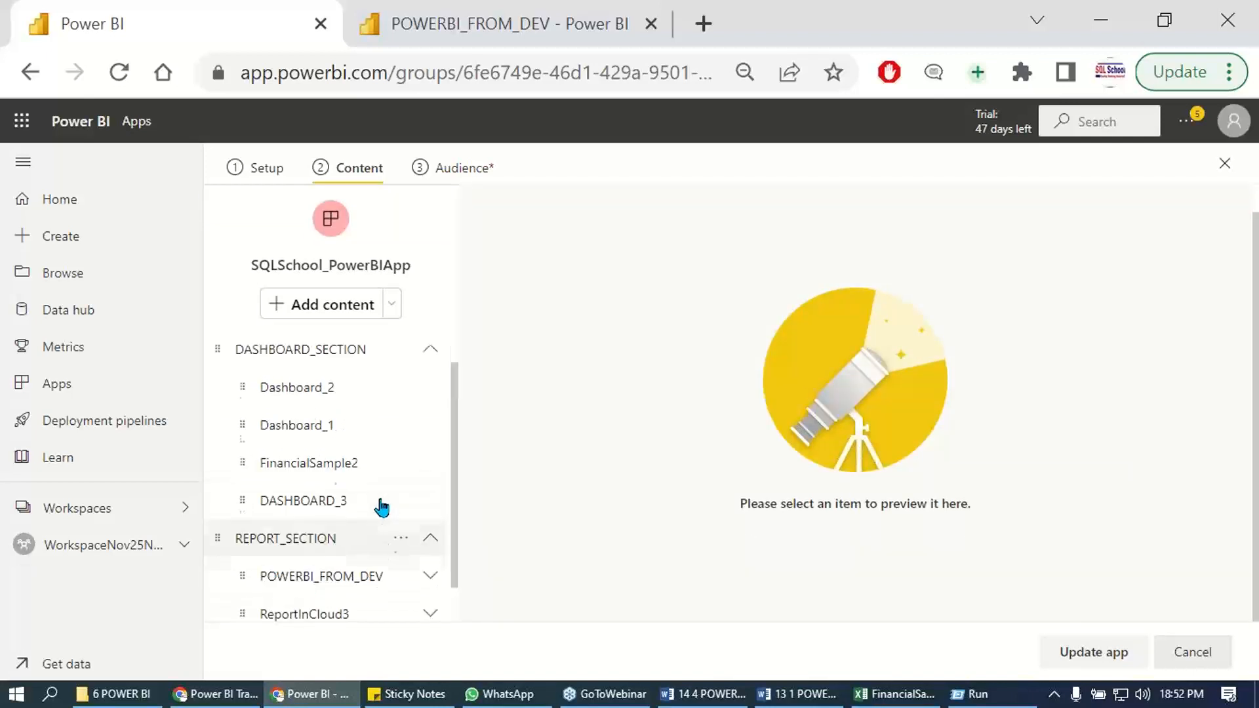
Collapse DASHBOARD_SECTION and REPORT_SECTION and capture the app content page as a region screenshot.
left_click(431, 363)
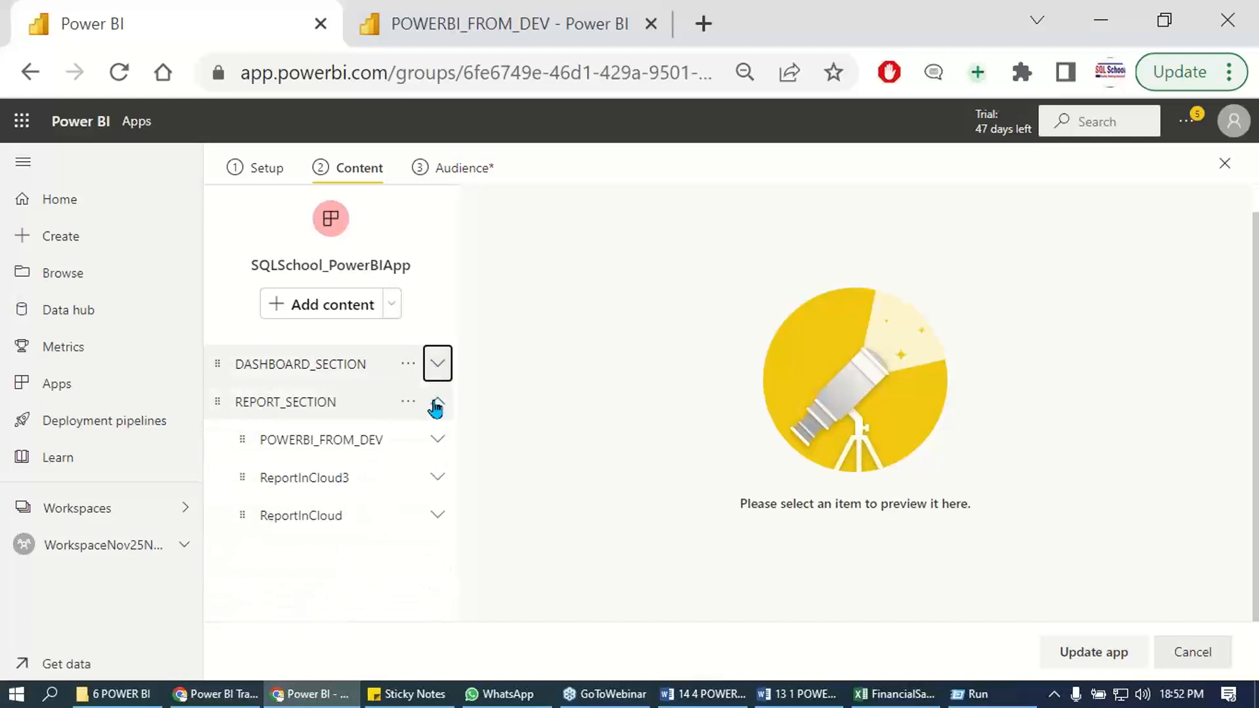
left_click(435, 403)
left_click_drag(91, 146, 1082, 649)
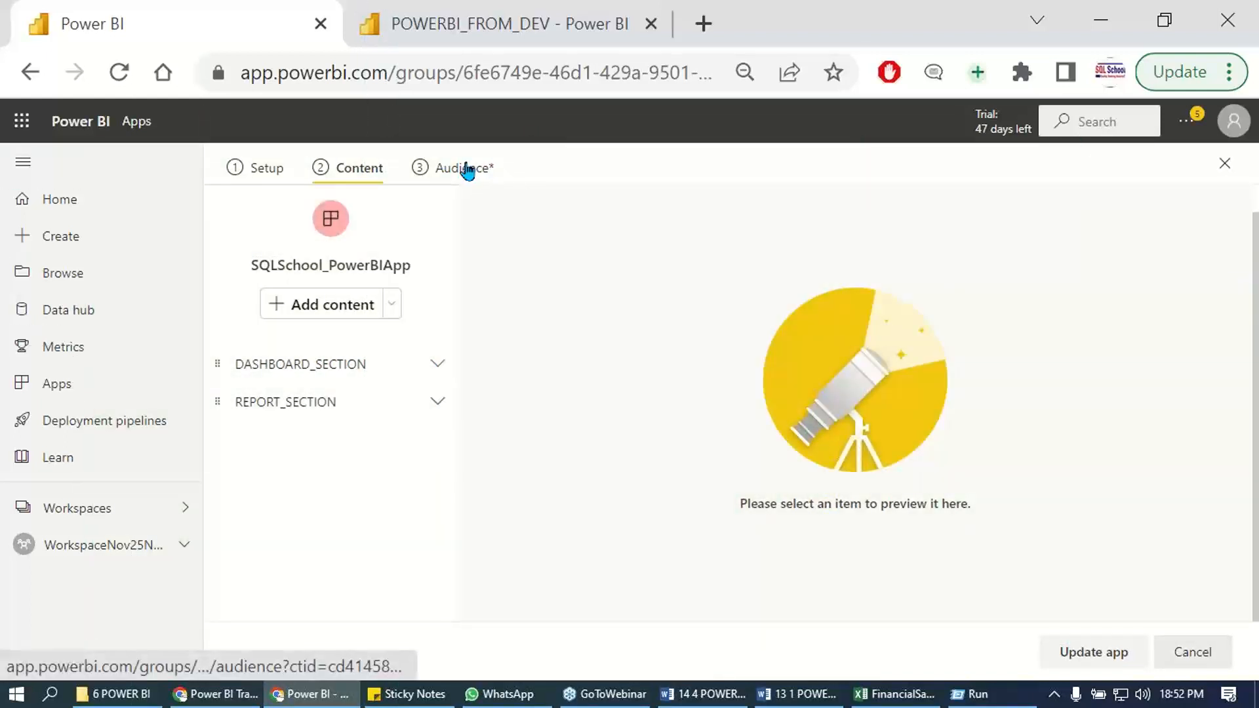
In the app's audience settings, grant access to specific users or groups and enter the permitted user's e-mail.
left_click(464, 169)
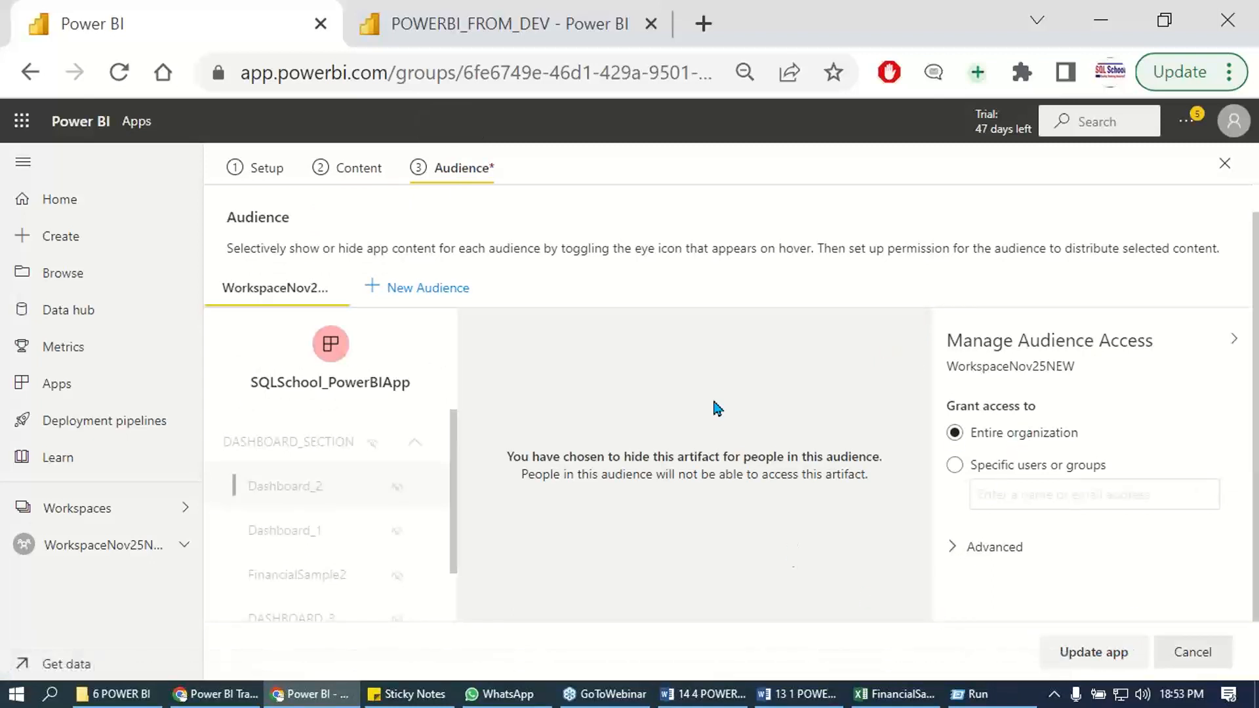
left_click(990, 464)
left_click(989, 436)
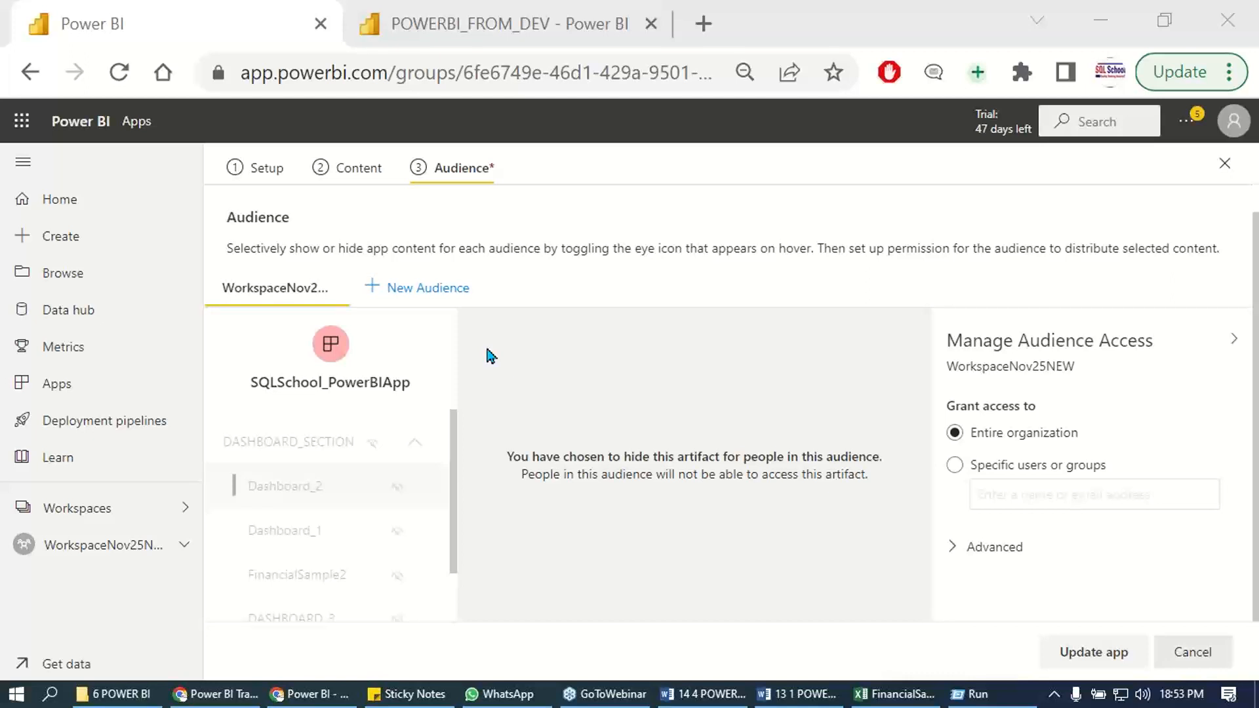
left_click(1004, 467)
left_click(997, 489)
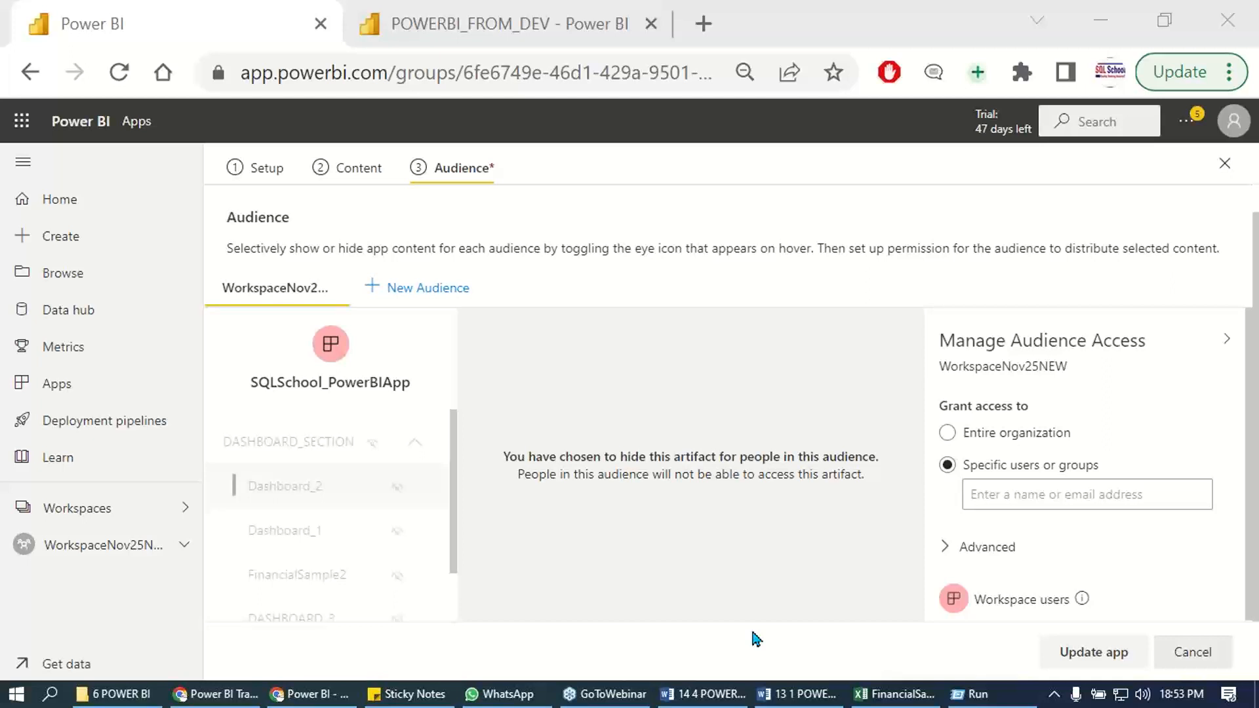
left_click(1000, 503)
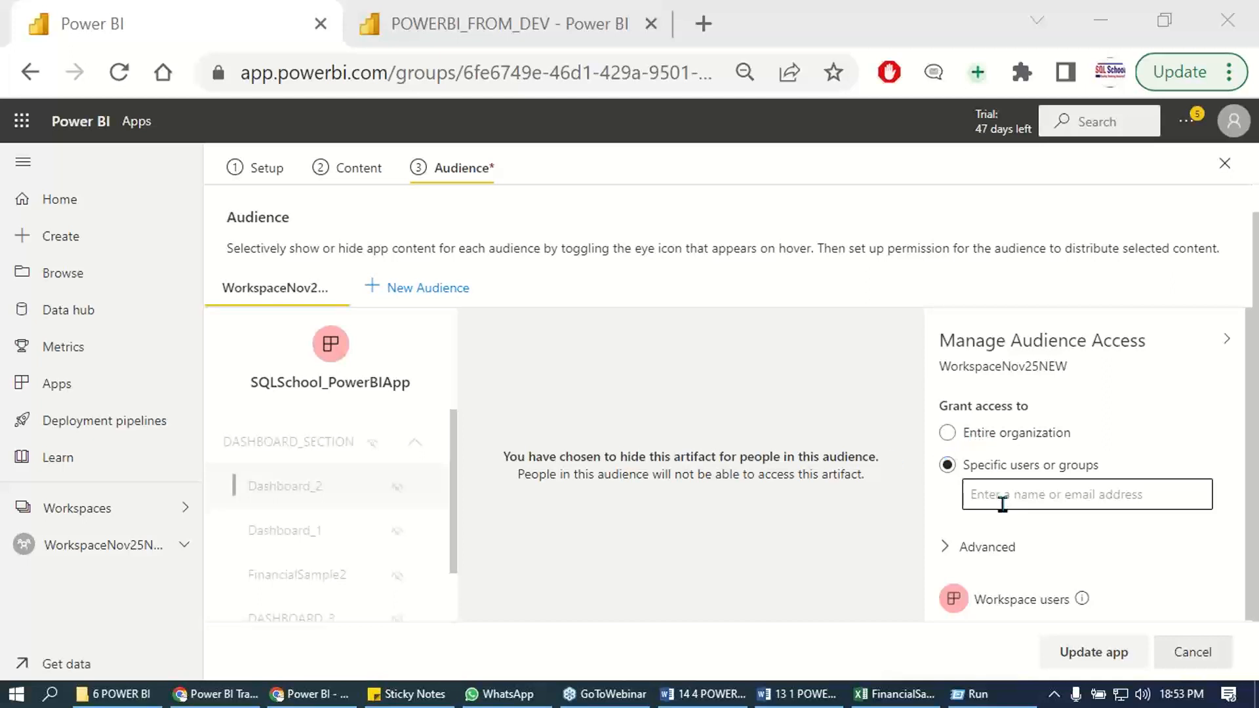
key("ctrl+v")
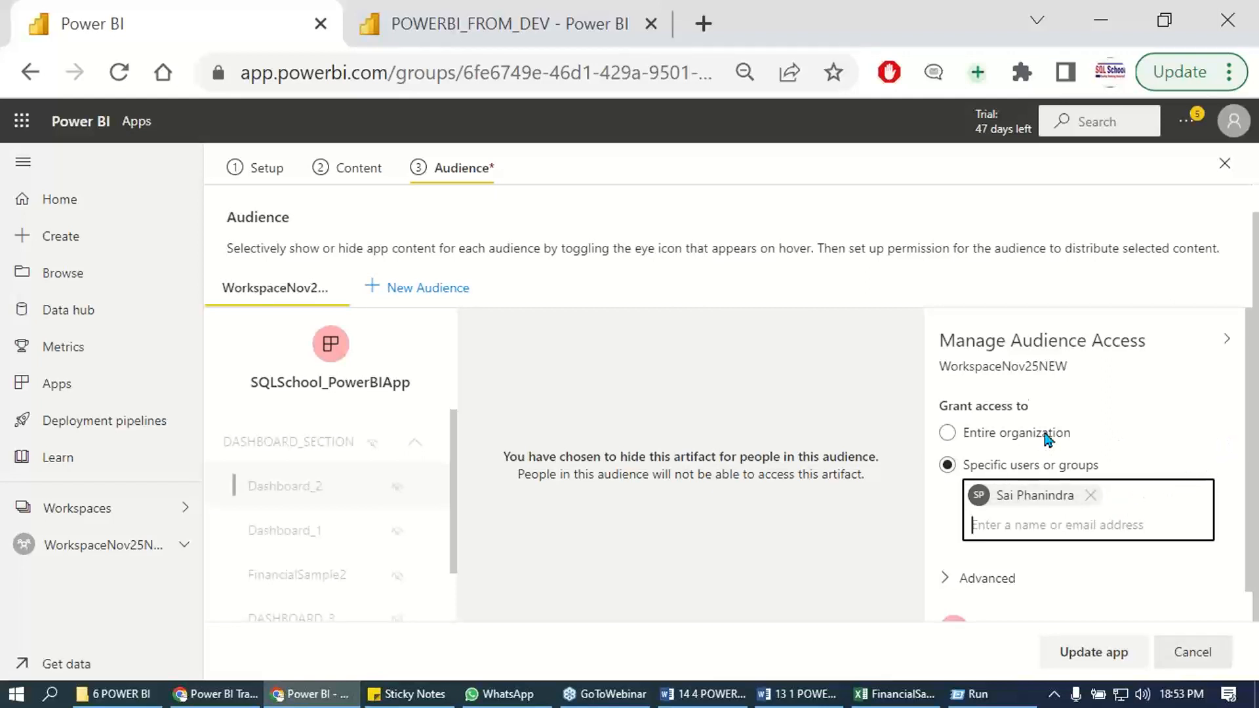
Capture the audience access settings as a region screenshot and try to update the app.
key("Print")
left_click_drag(919, 294, 1180, 658)
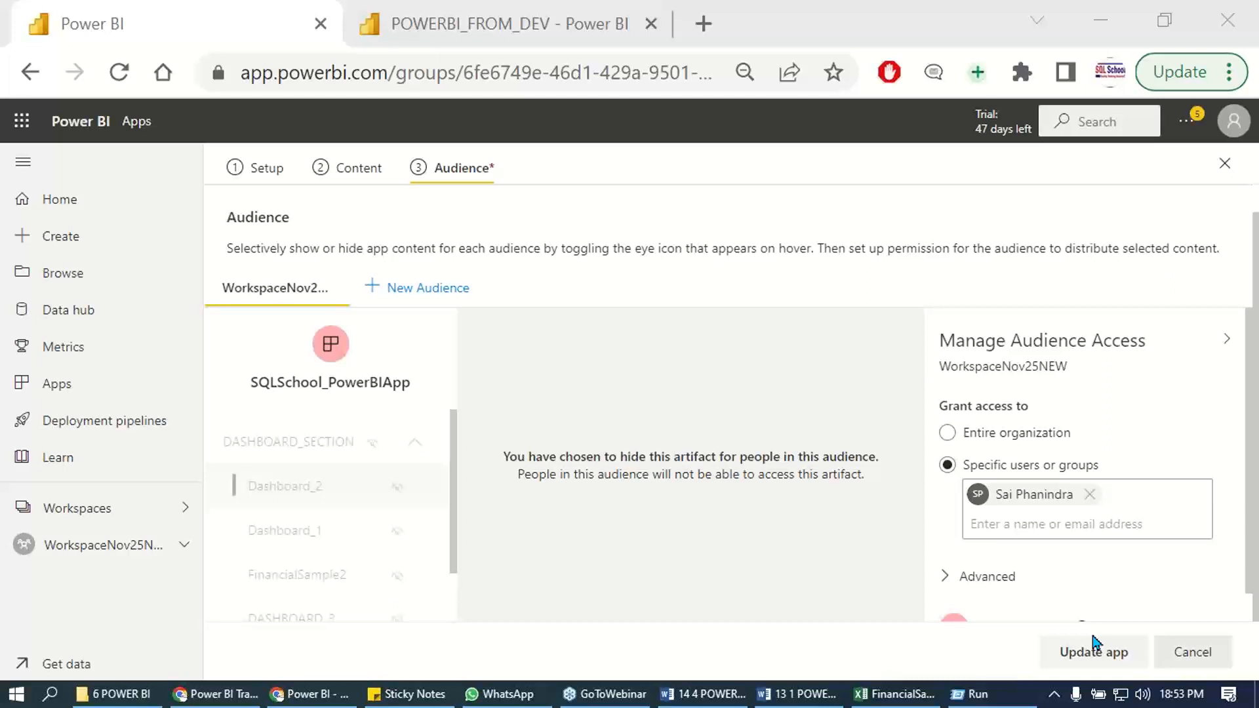
left_click(1094, 645)
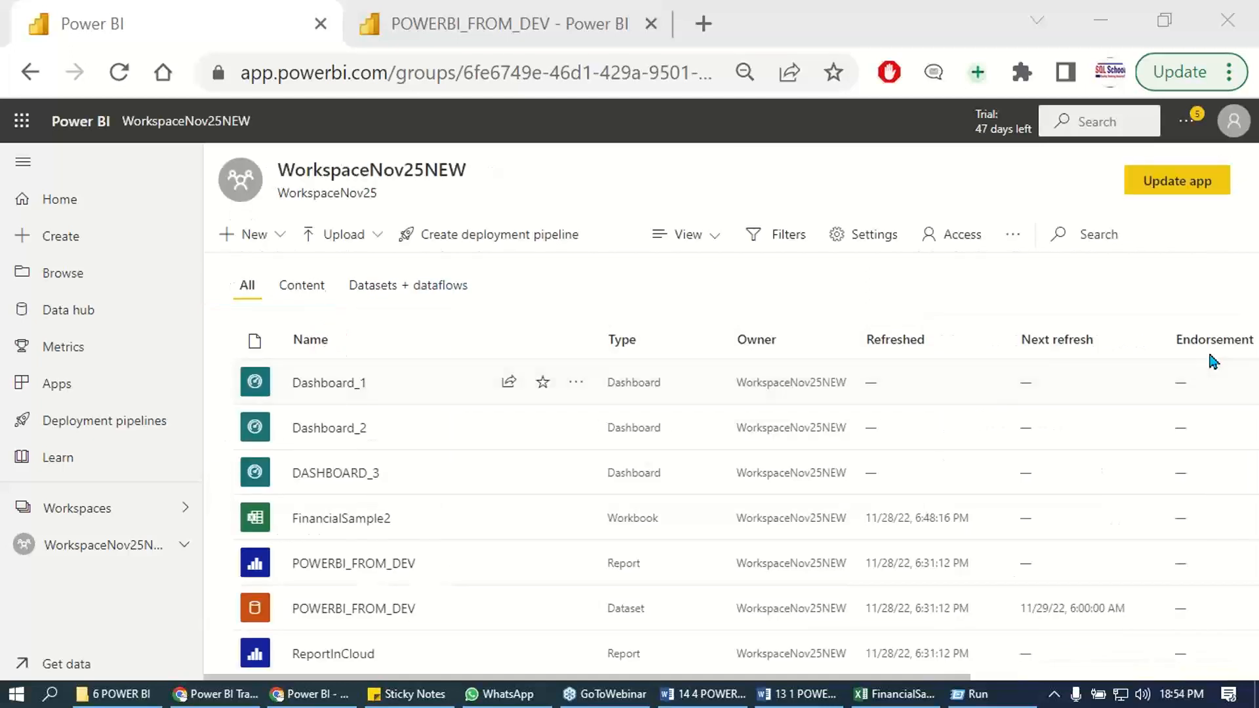
Reopen the WorkspaceNov25NEW app for updating and expand DASHBOARD_SECTION and REPORT_SECTION in its content.
left_click(1175, 184)
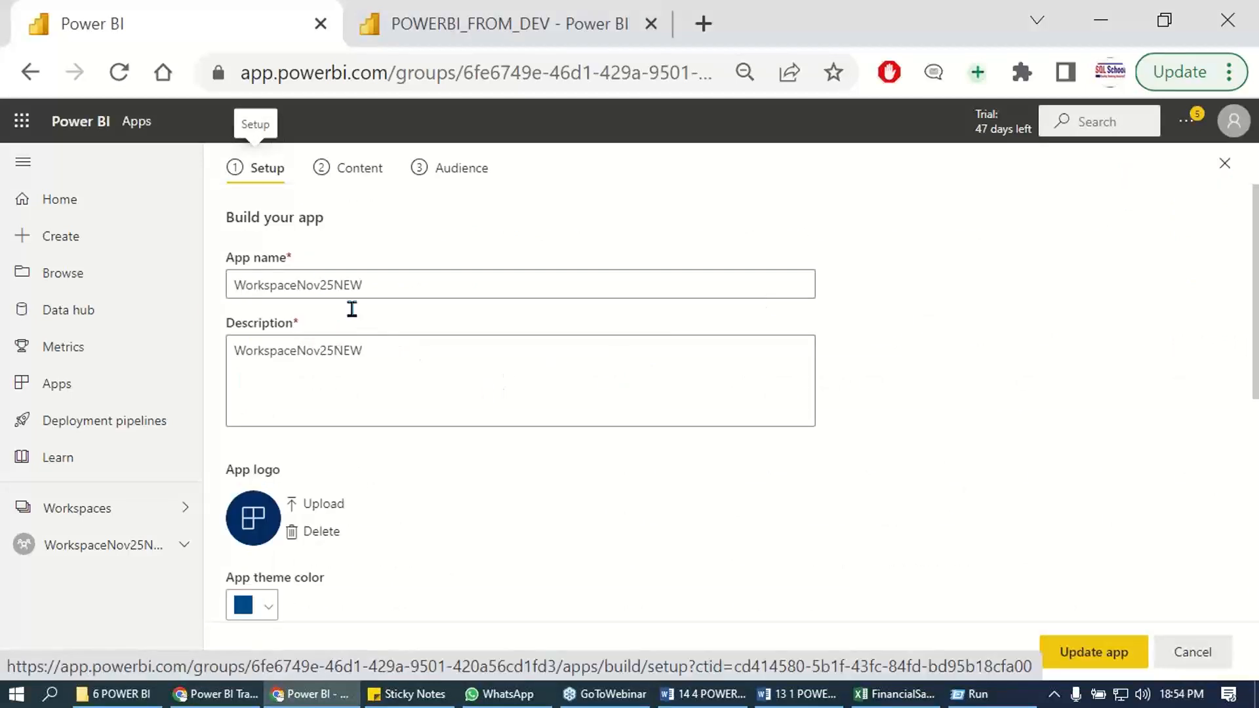
double_click(317, 282)
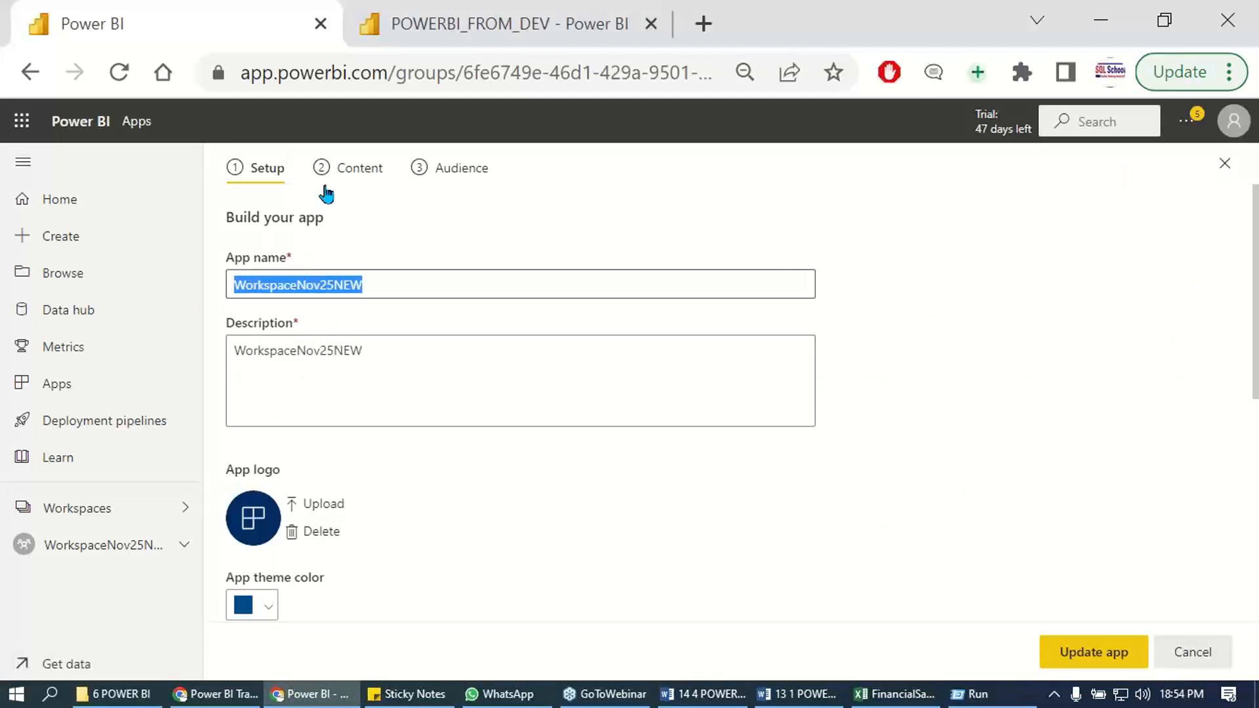
left_click(335, 173)
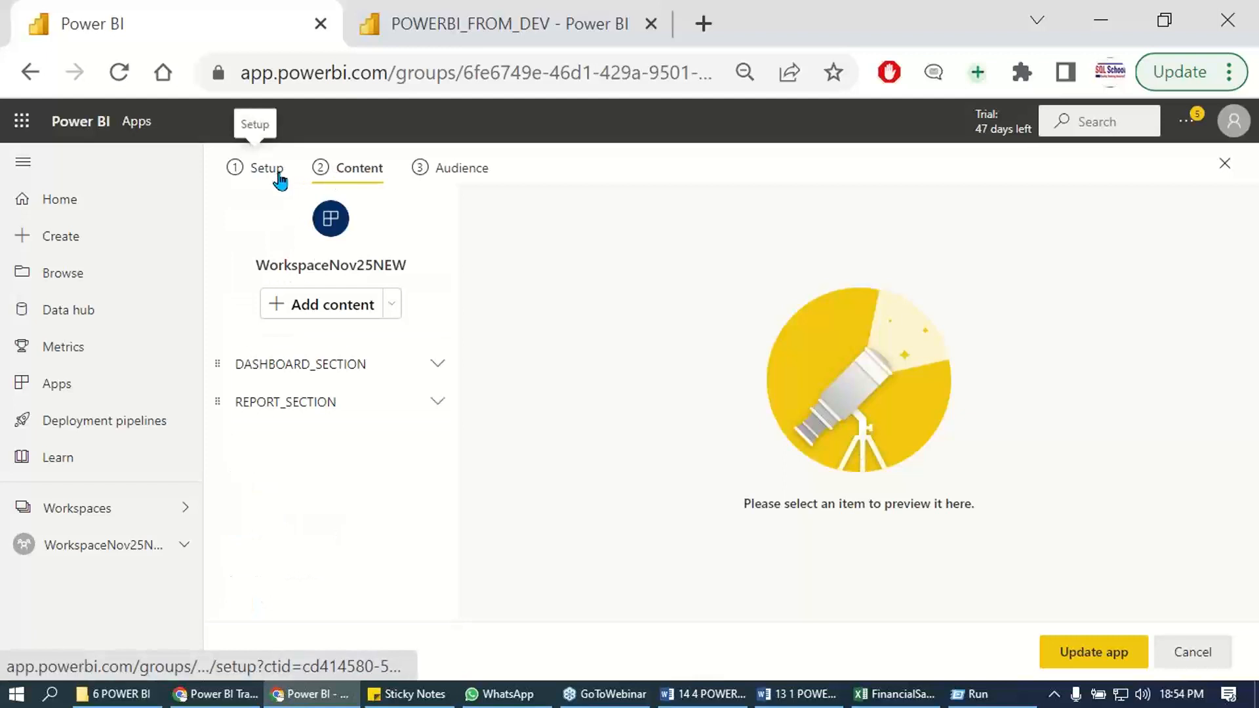
left_click(437, 364)
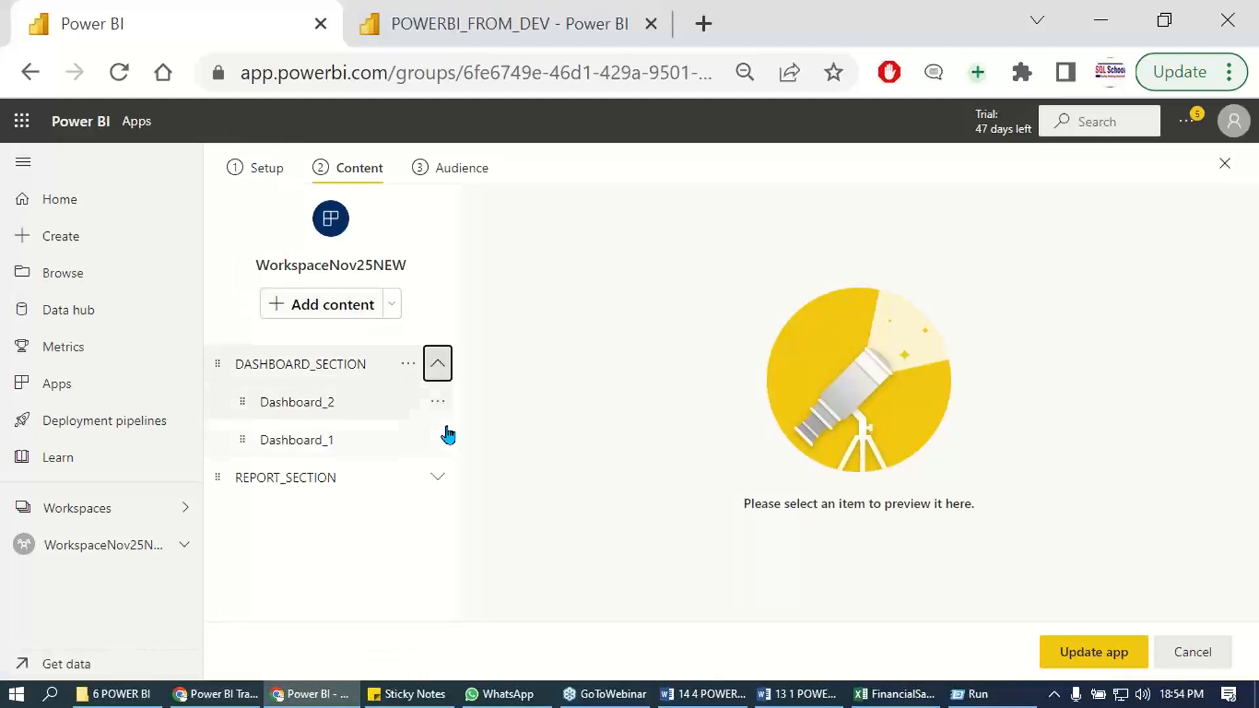
left_click(438, 477)
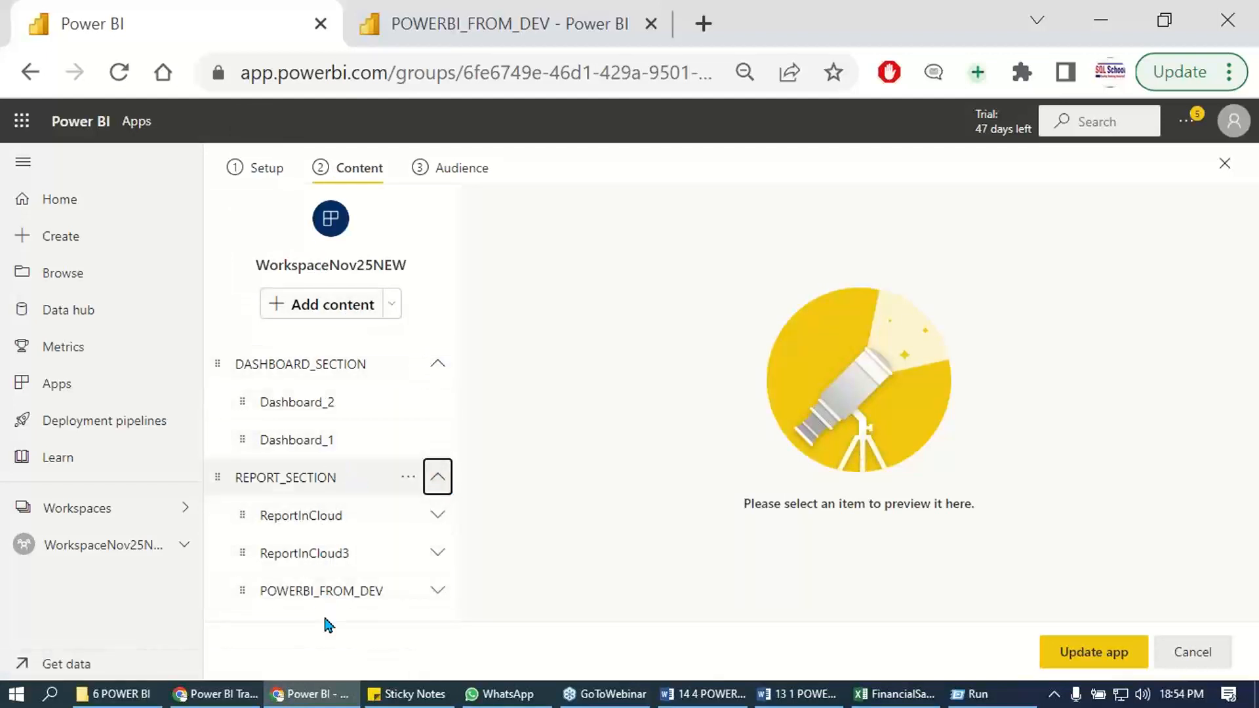
Add DASHBOARD_3 and the FinancialSample2 workbook from the workspace to the app content.
left_click(329, 305)
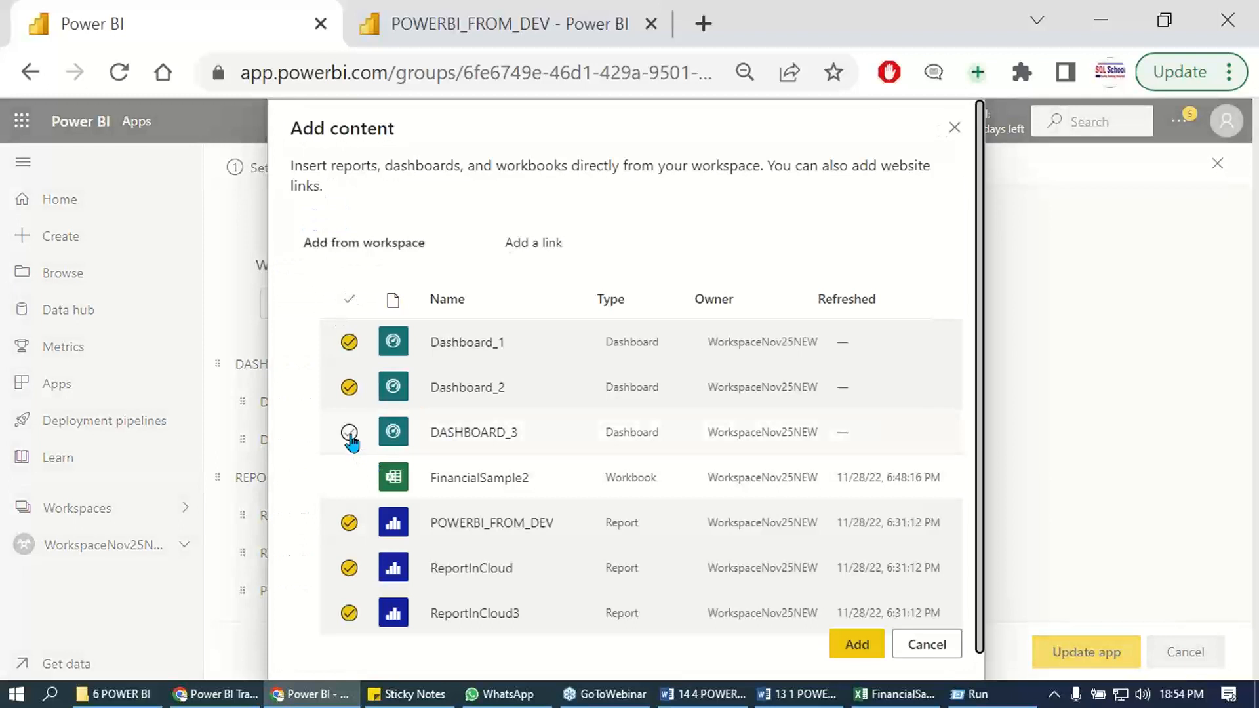
left_click(349, 434)
left_click(349, 477)
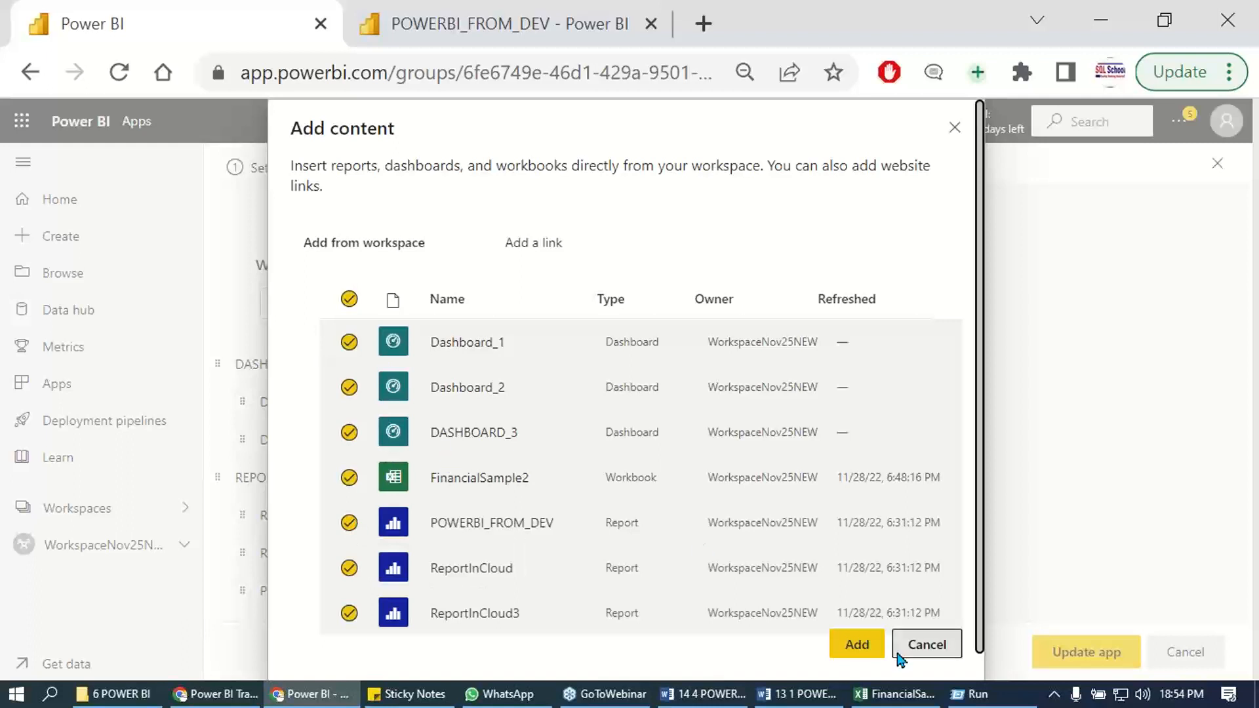
left_click(855, 644)
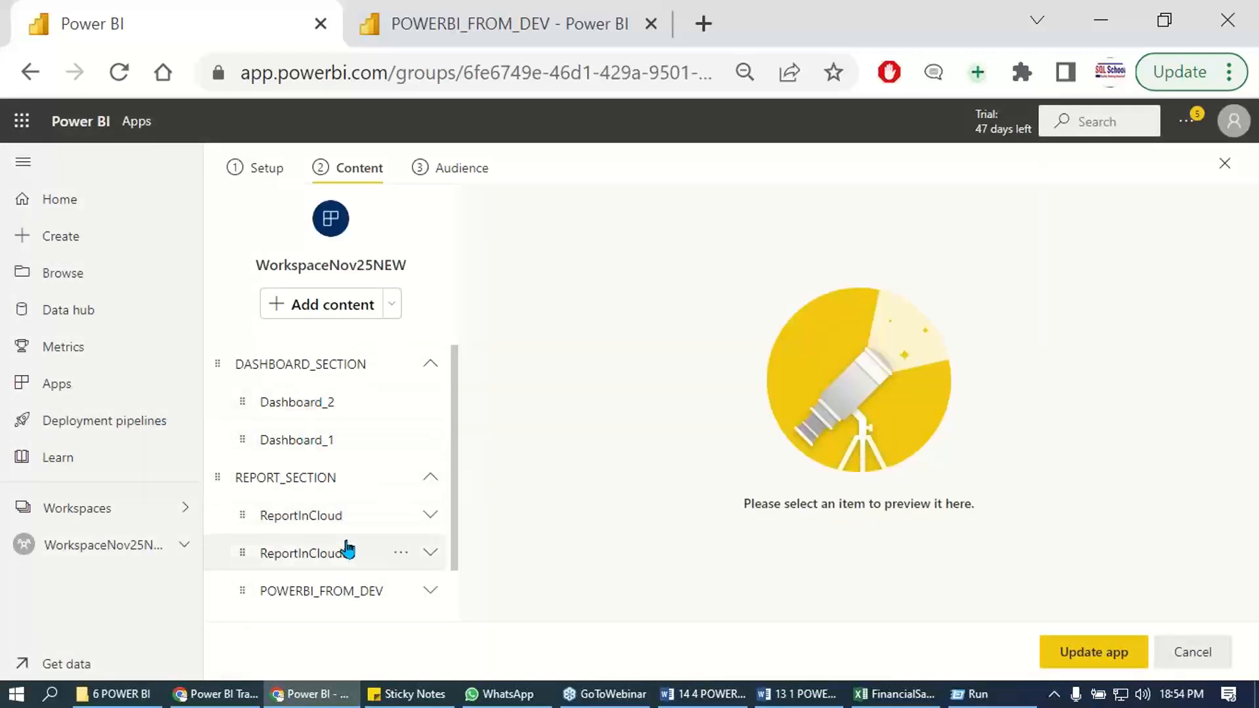
Move DASHBOARD_3 and FinancialSample2 into DASHBOARD_SECTION below Dashboard_1.
scroll(346, 551, "down", 1)
left_click_drag(238, 568, 332, 394)
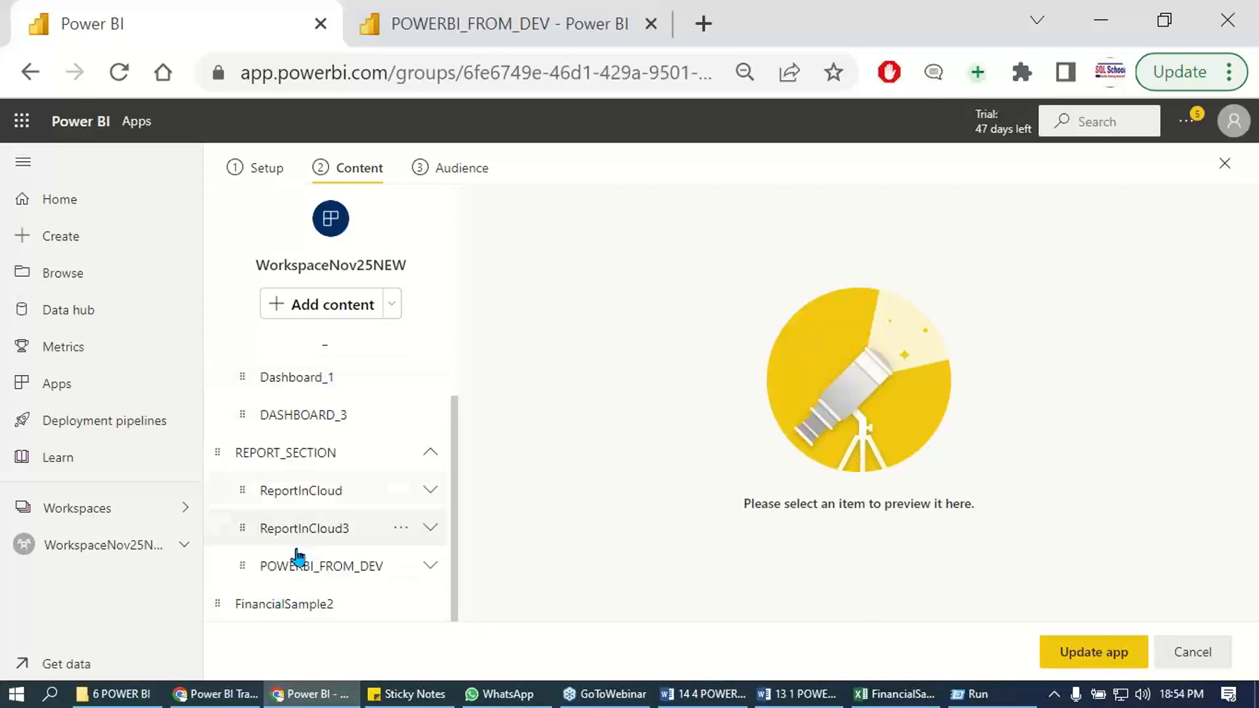
left_click_drag(273, 607, 298, 528)
left_click_drag(310, 448, 310, 492)
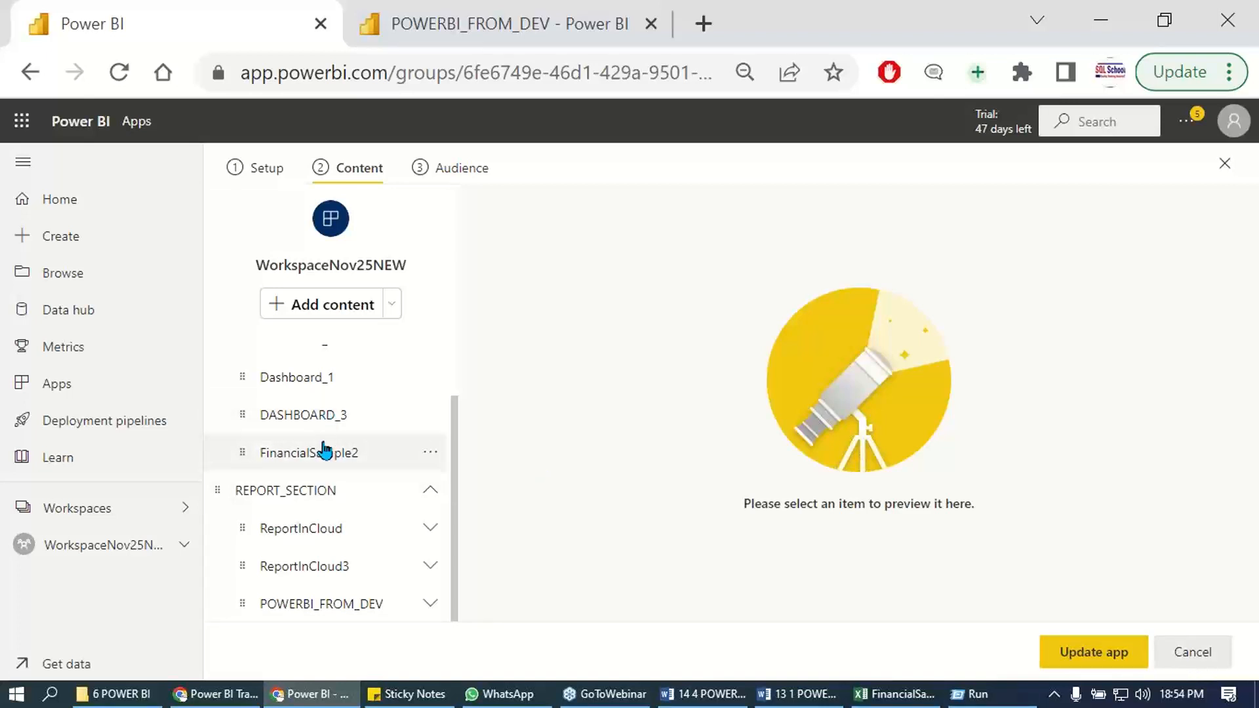
scroll(326, 450, "up", 1)
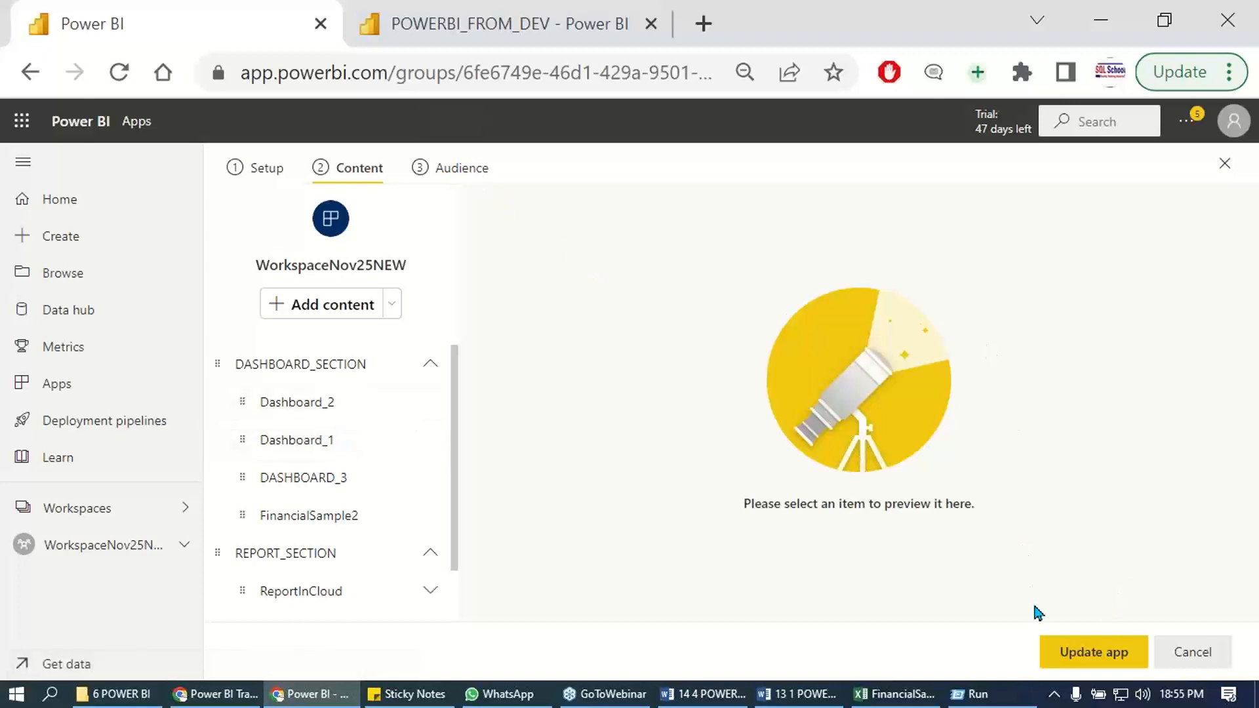
Publish the app update, capturing region screenshots of the update confirmation and the published app link dialog.
left_click(1063, 652)
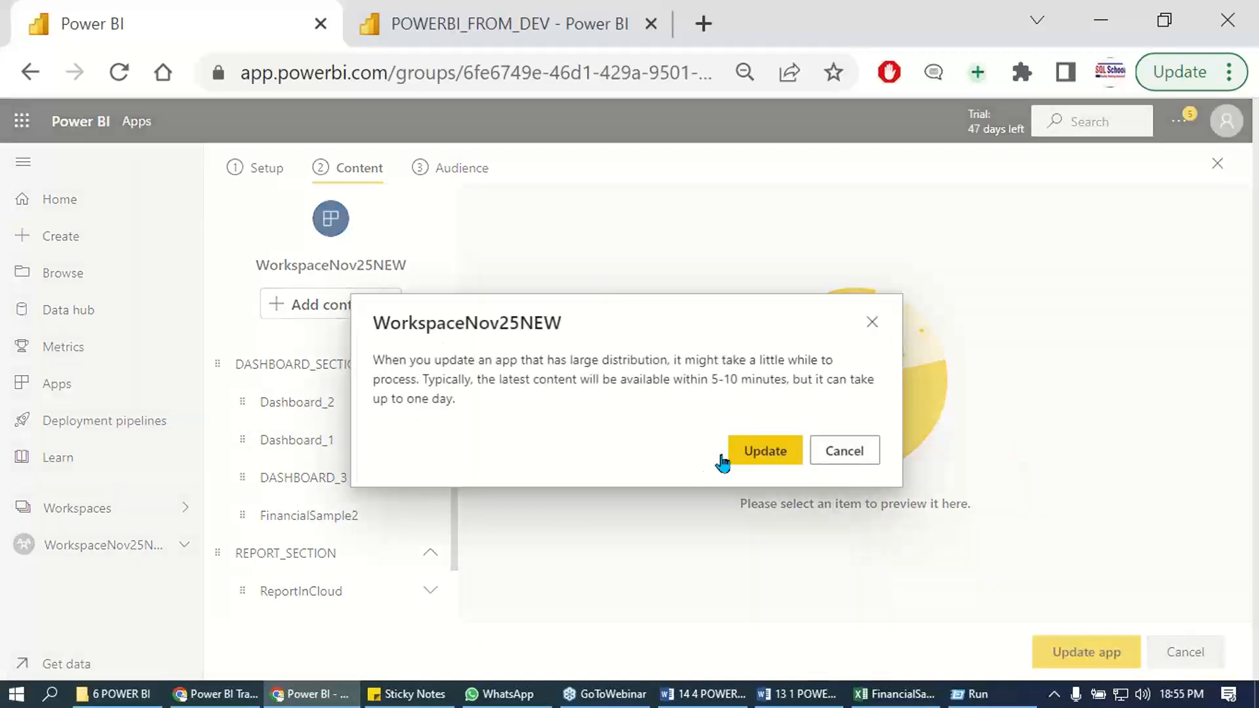
key("Print")
left_click_drag(97, 202, 1144, 676)
left_click(756, 450)
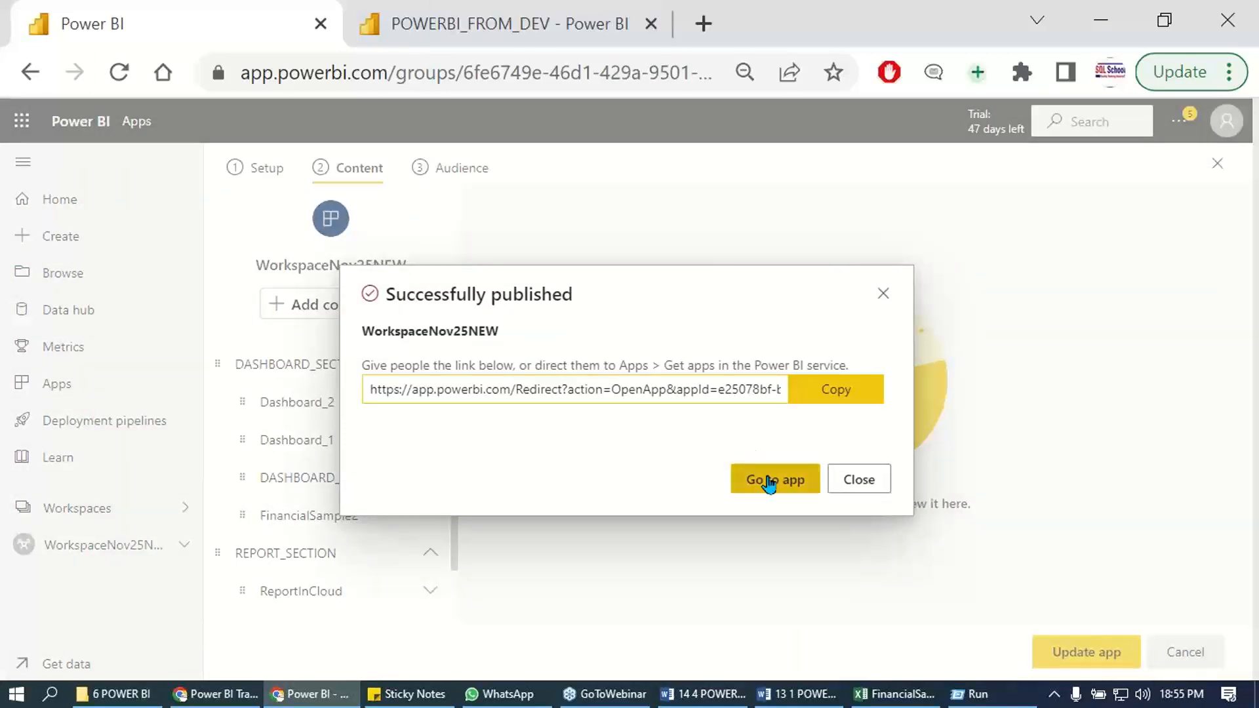
key("Print")
left_click_drag(229, 172, 1130, 664)
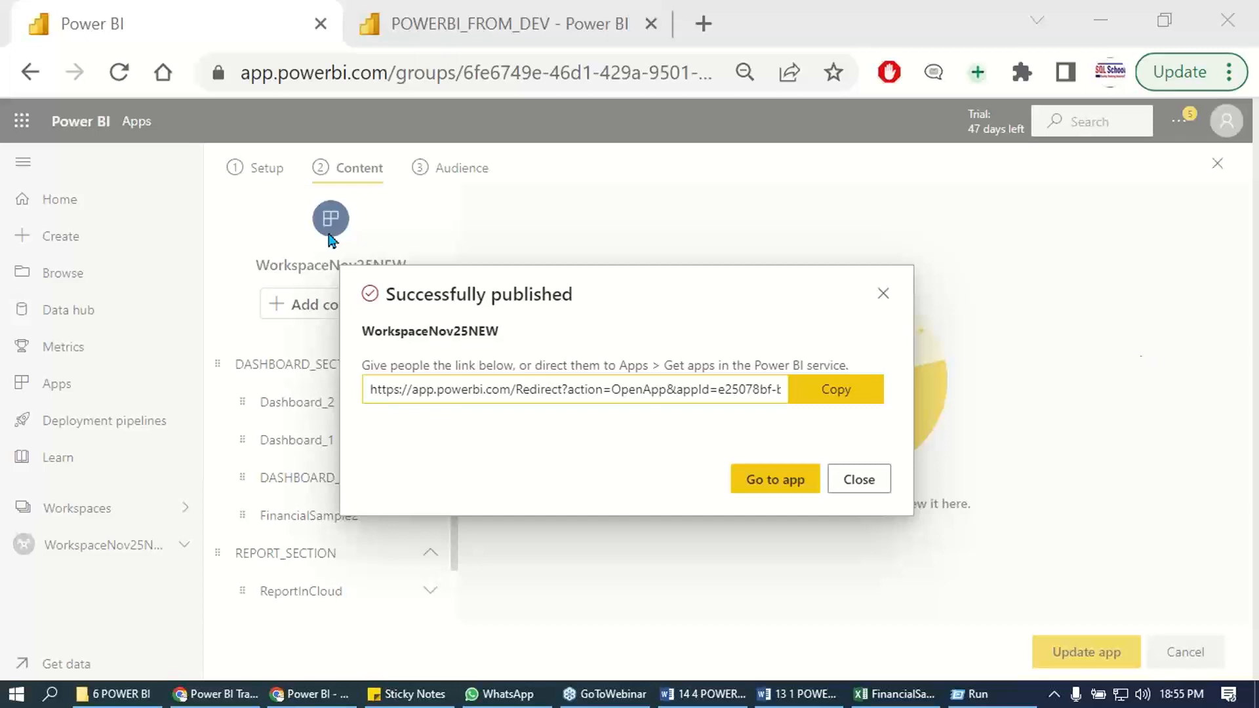
Switch to the Gmail draft, fill in the recipient's e-mail and enter the subject "Power BI Training: Cloud Opration V2".
key("alt+Tab")
type("sa")
left_click(284, 220)
left_click(208, 253)
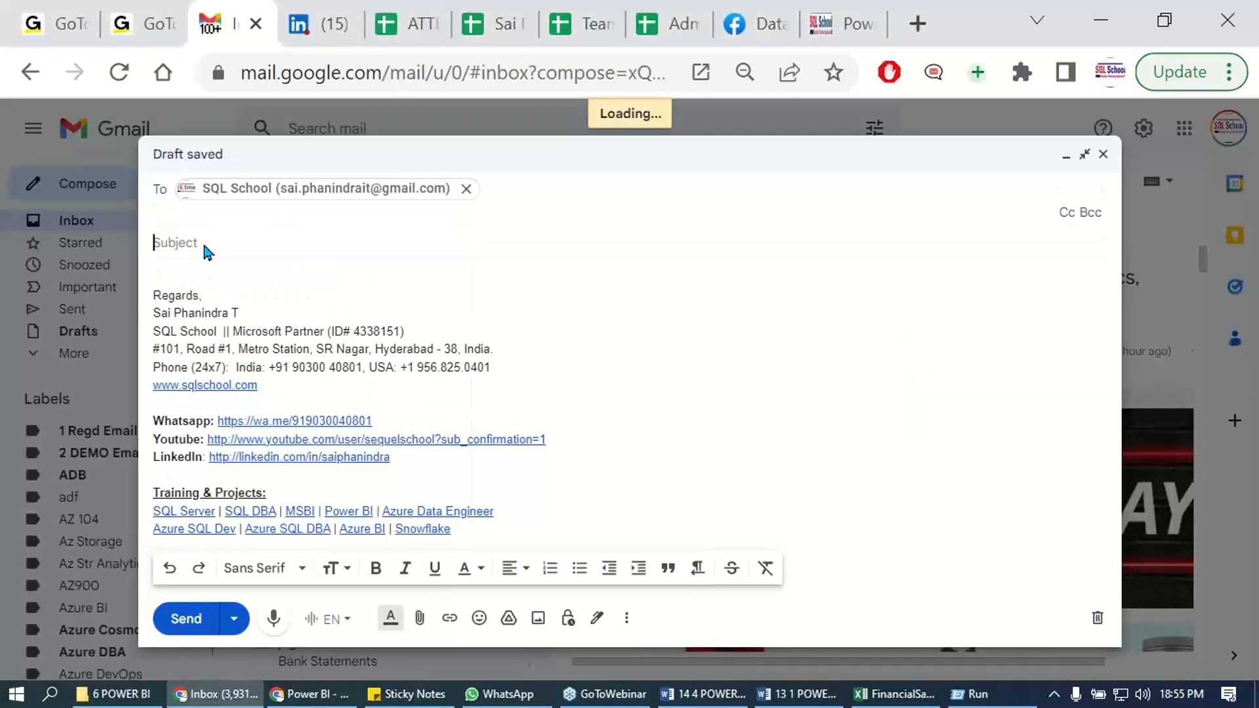
type("Power BI Training:")
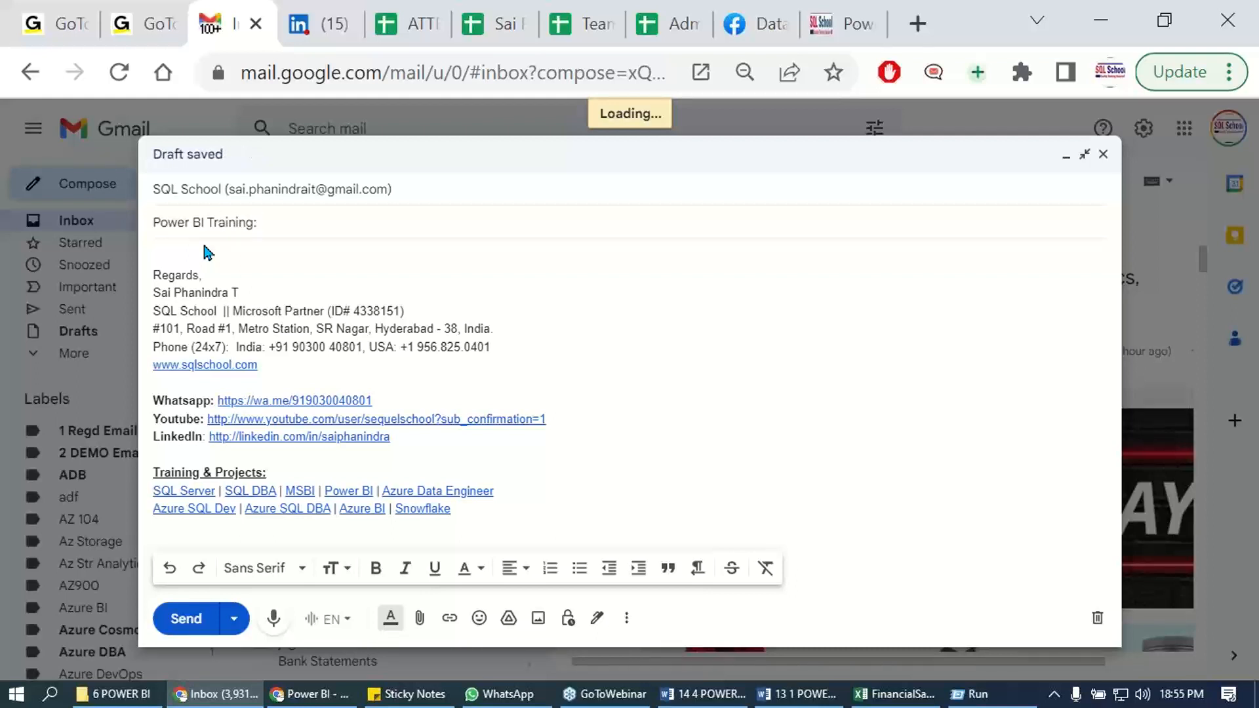
type(" Cloud Opration V2")
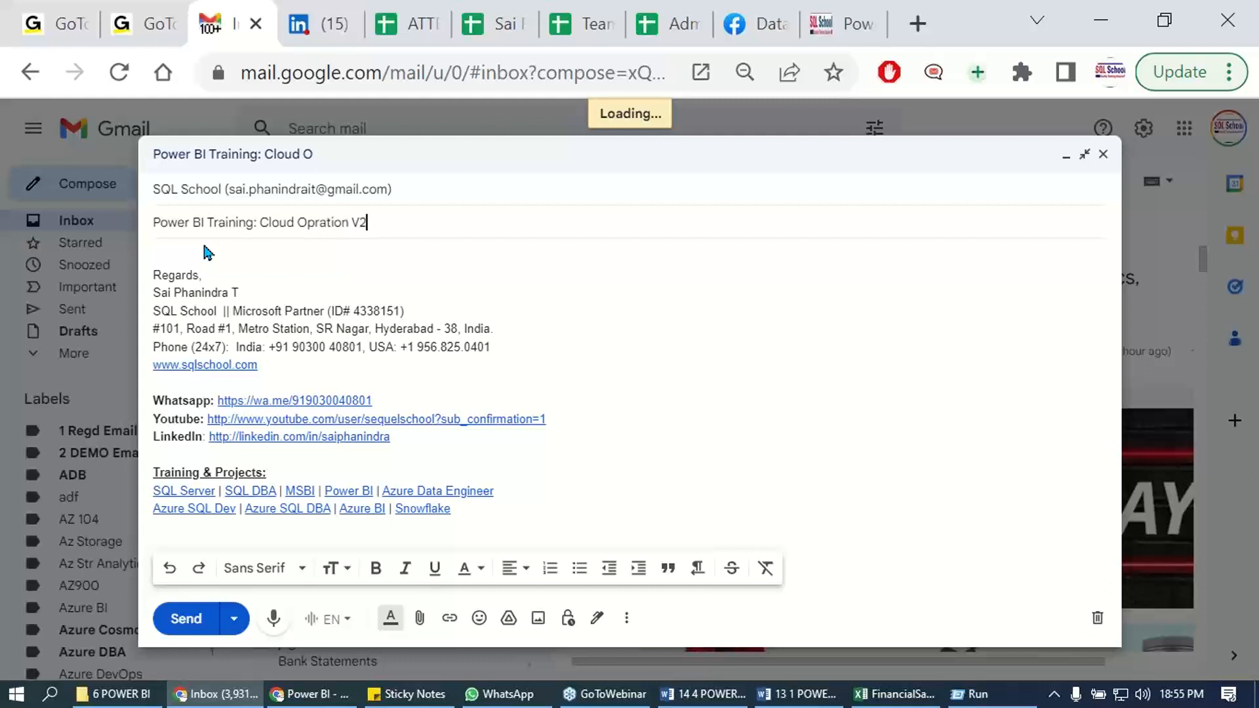
Correct the misspelled word in the subject so that it reads "Power BI Training: Cloud Operations V2".
key("Left")
key("Left")
key("Left")
key("Left")
key("Left")
key("Left")
key("Left")
key("Left")
key("Left")
type("e")
key("Right")
key("Right")
key("Right")
key("Right")
key("Right")
key("Right")
type("s")
Copy the subject text into the message body above the signature and add a line break after it.
key("ctrl+a")
key("ctrl+c")
left_click(209, 253)
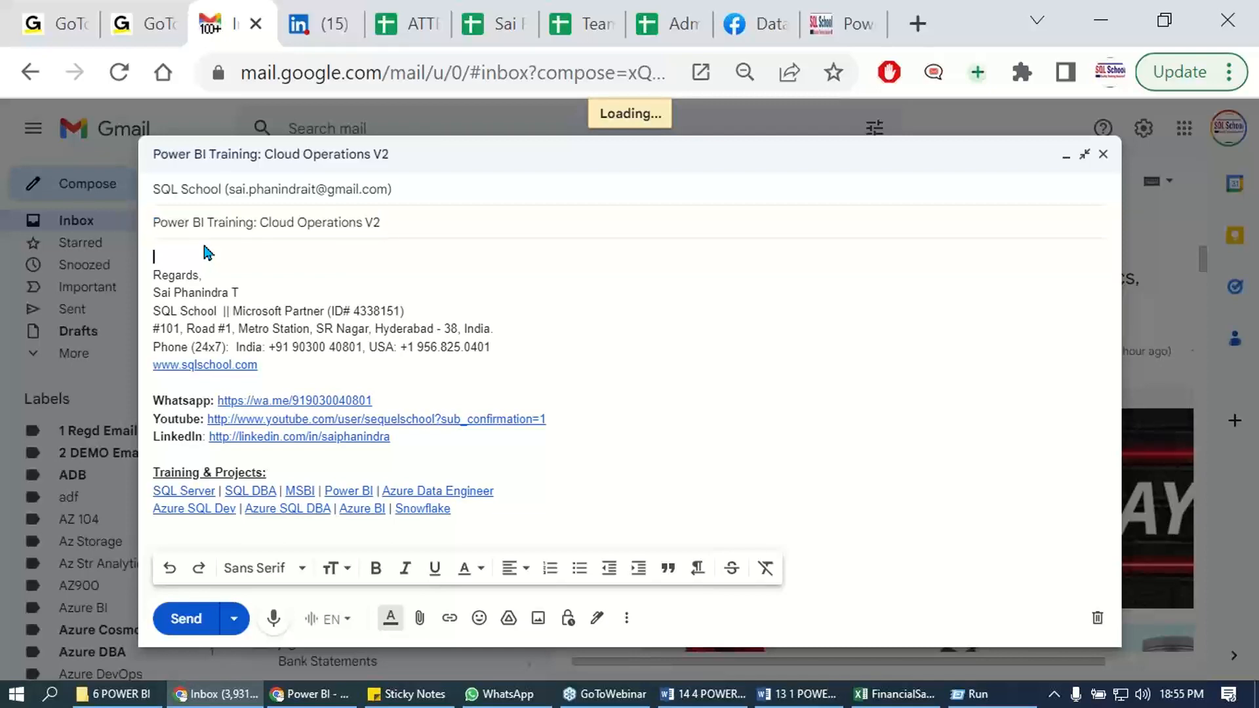
key("ctrl+v")
key("Return")
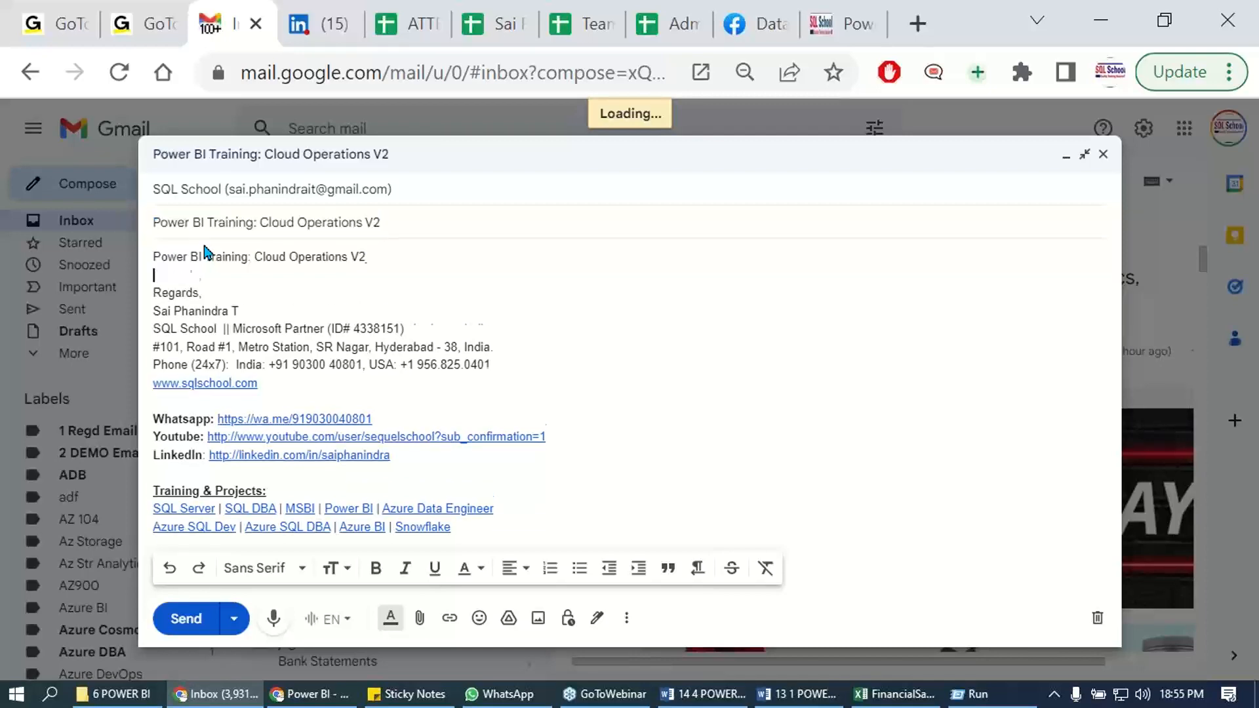
Start attaching files to the draft and browse to the 6 POWER BI folder inside 66 COURSES > 66 MATERIAL n NOTES.
left_click(420, 623)
left_click(241, 157)
double_click(241, 157)
double_click(289, 160)
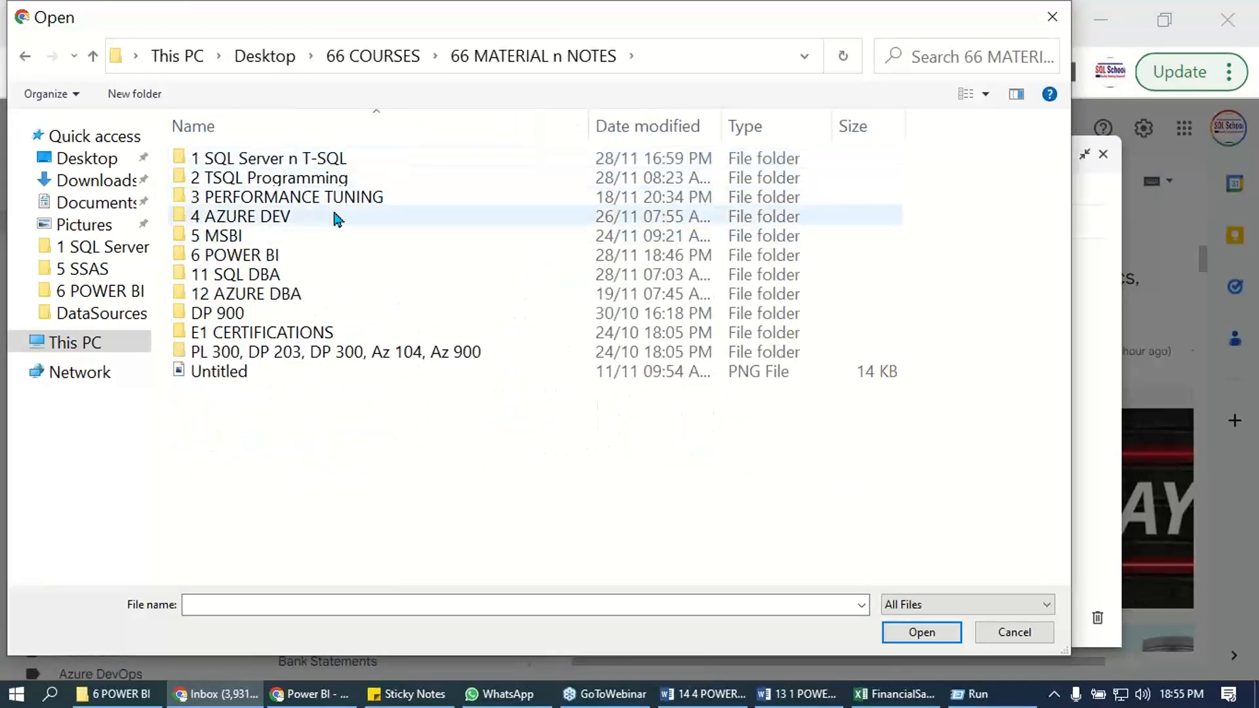
double_click(293, 256)
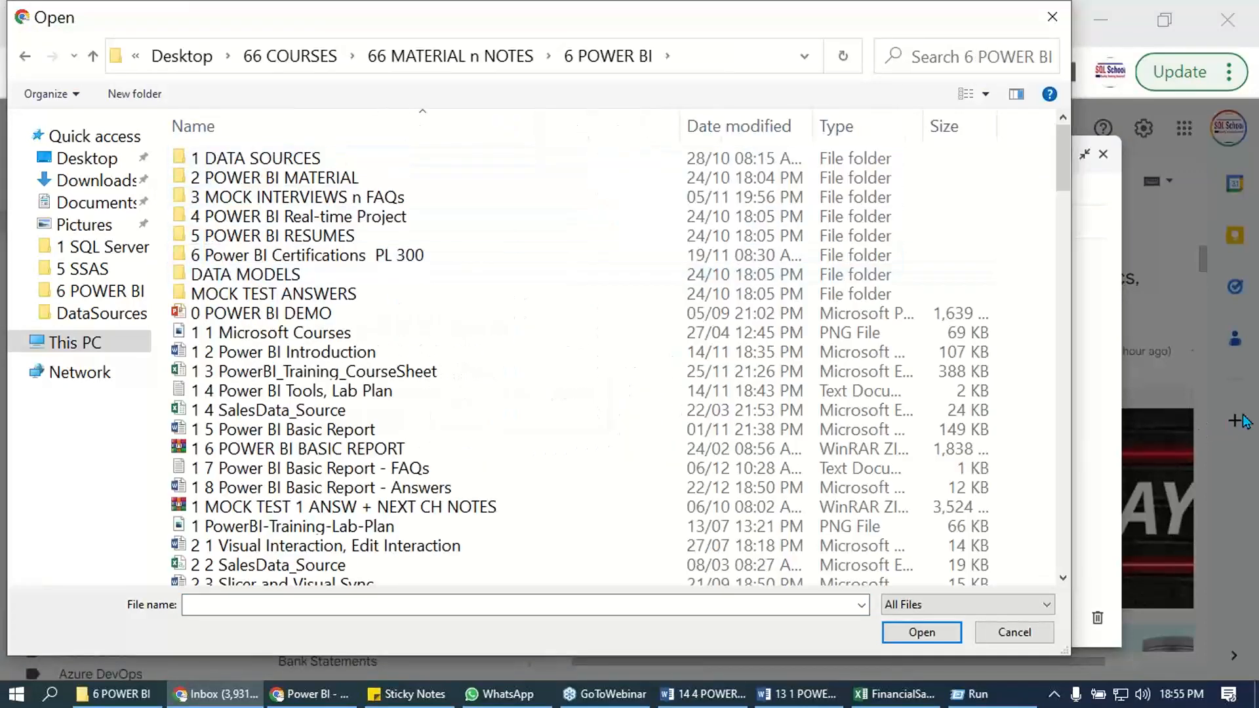
left_click(1090, 204)
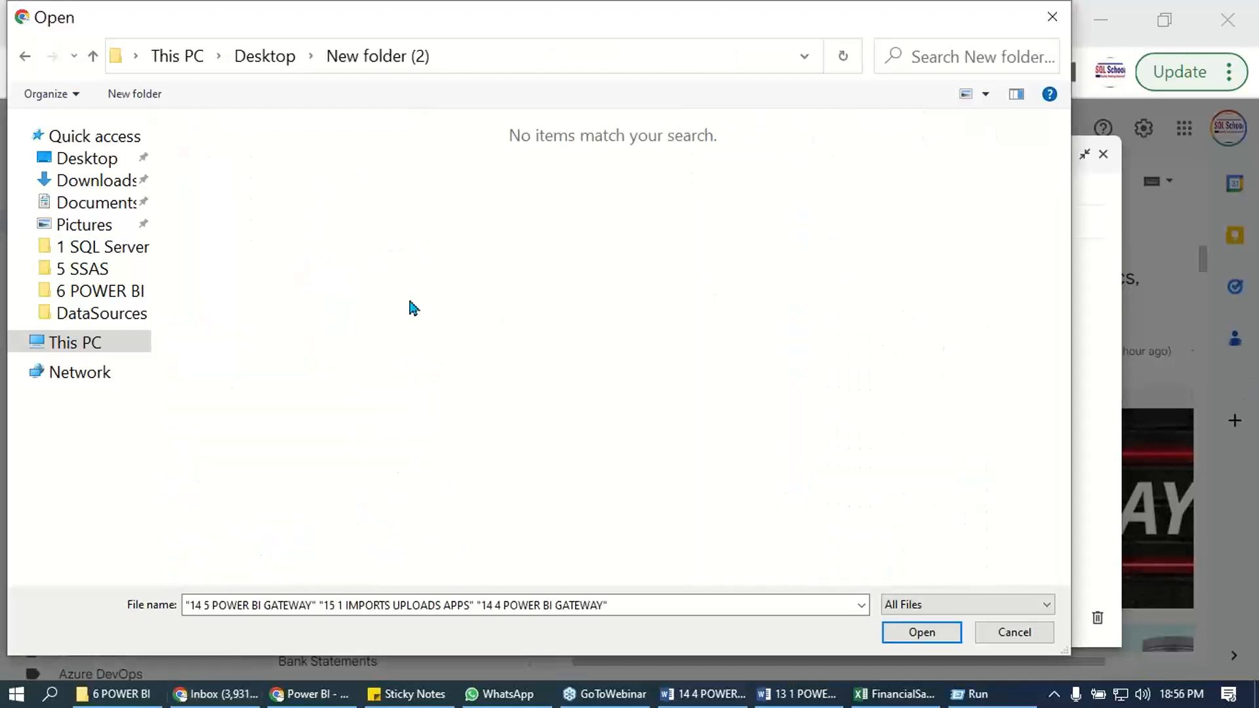
Rename the Excel file 14 5 POWER BI GATEWAY in New folder (2) as POWER BI GATEWAY.
left_click(231, 246)
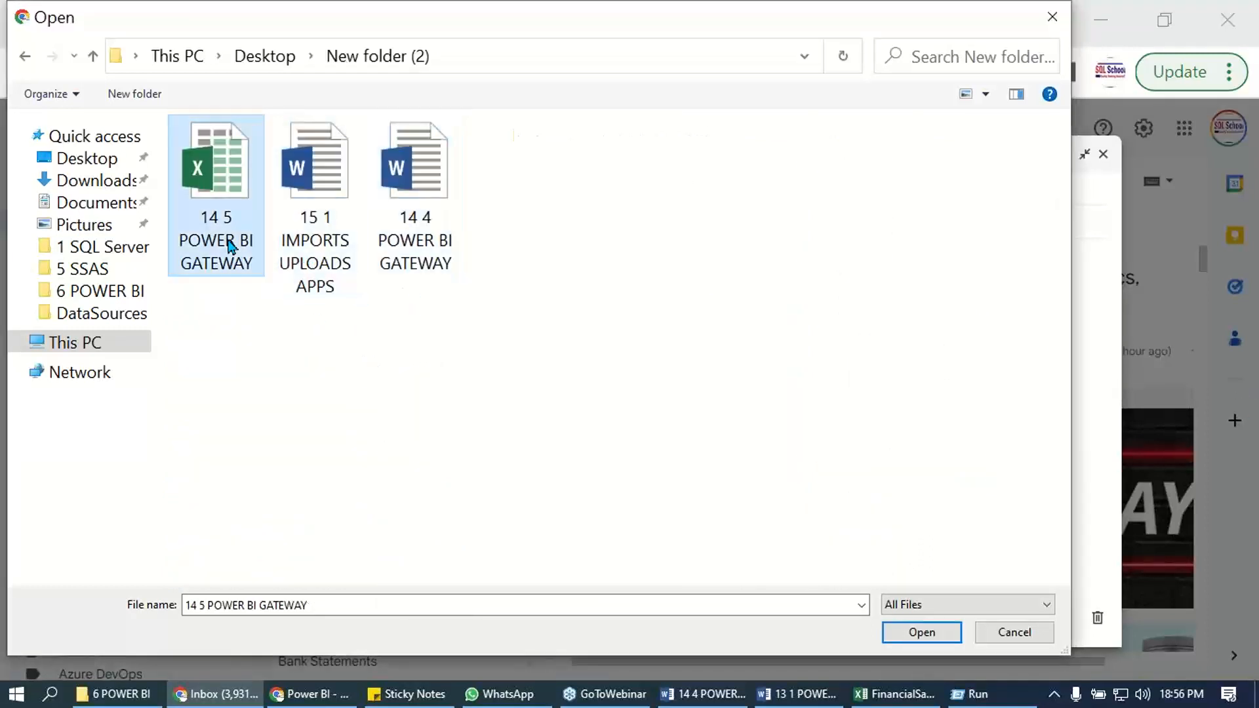
right_click(231, 246)
left_click(332, 635)
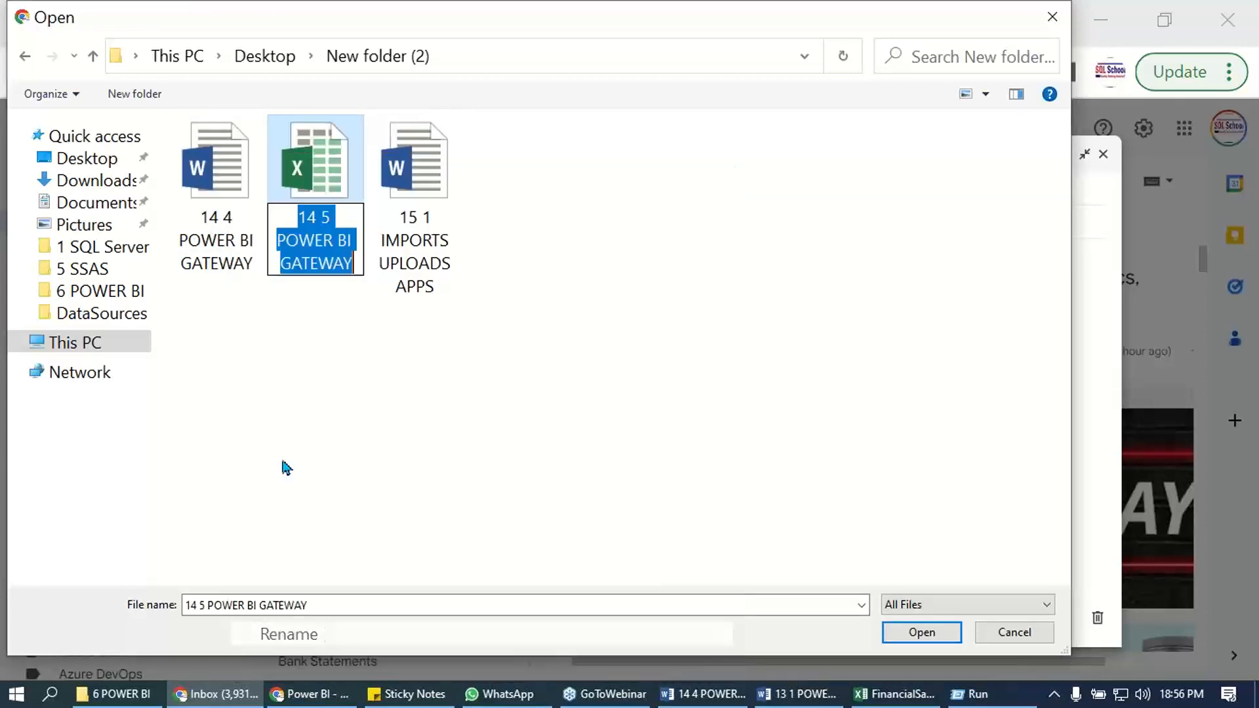
left_click_drag(336, 217, 297, 217)
key("BackSpace")
Rename the Word file 15 1 IMPORTS UPLOADS APPS as IMPORTS UPLOADS APPS.
right_click(450, 273)
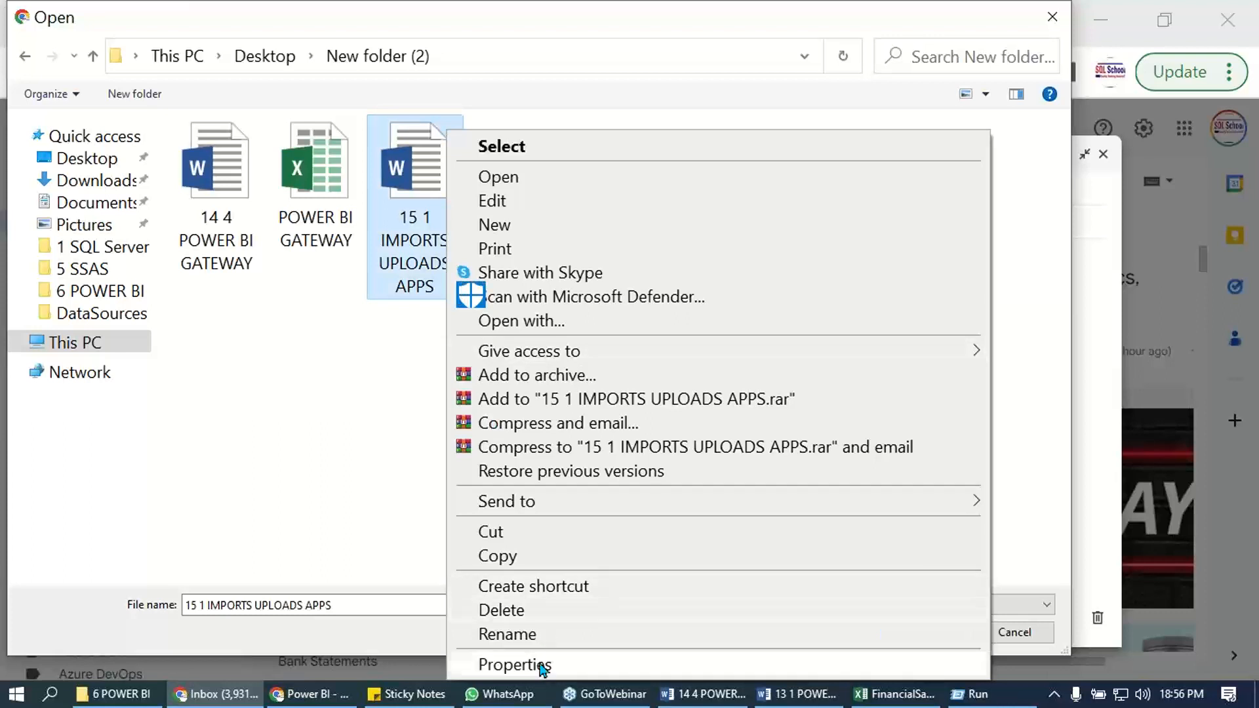
left_click(543, 632)
left_click_drag(396, 215, 476, 223)
key("BackSpace")
left_click(558, 332)
Rename the Word file 14 4 POWER BI GATEWAY as POWER BI GATEWAY and attach all three files in the folder to the draft.
left_click(226, 236)
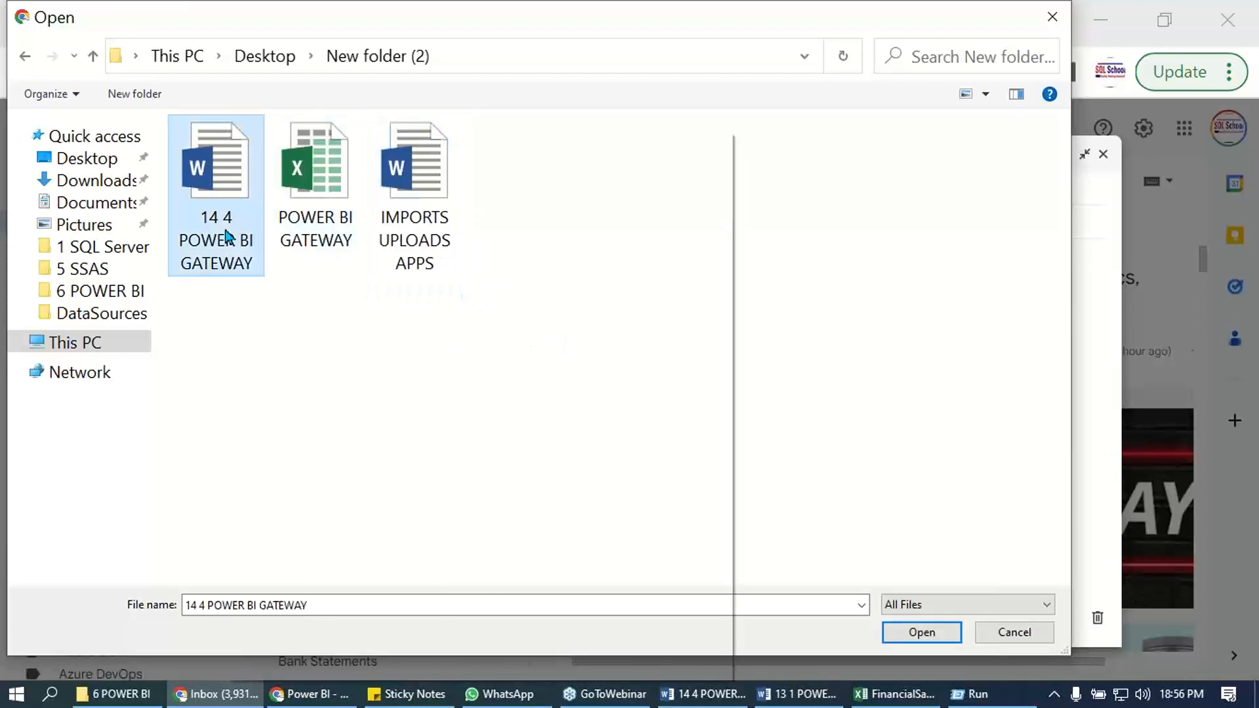
right_click(226, 236)
left_click(309, 634)
left_click_drag(189, 218, 233, 217)
key("BackSpace")
left_click(328, 331)
left_click_drag(596, 366, 251, 205)
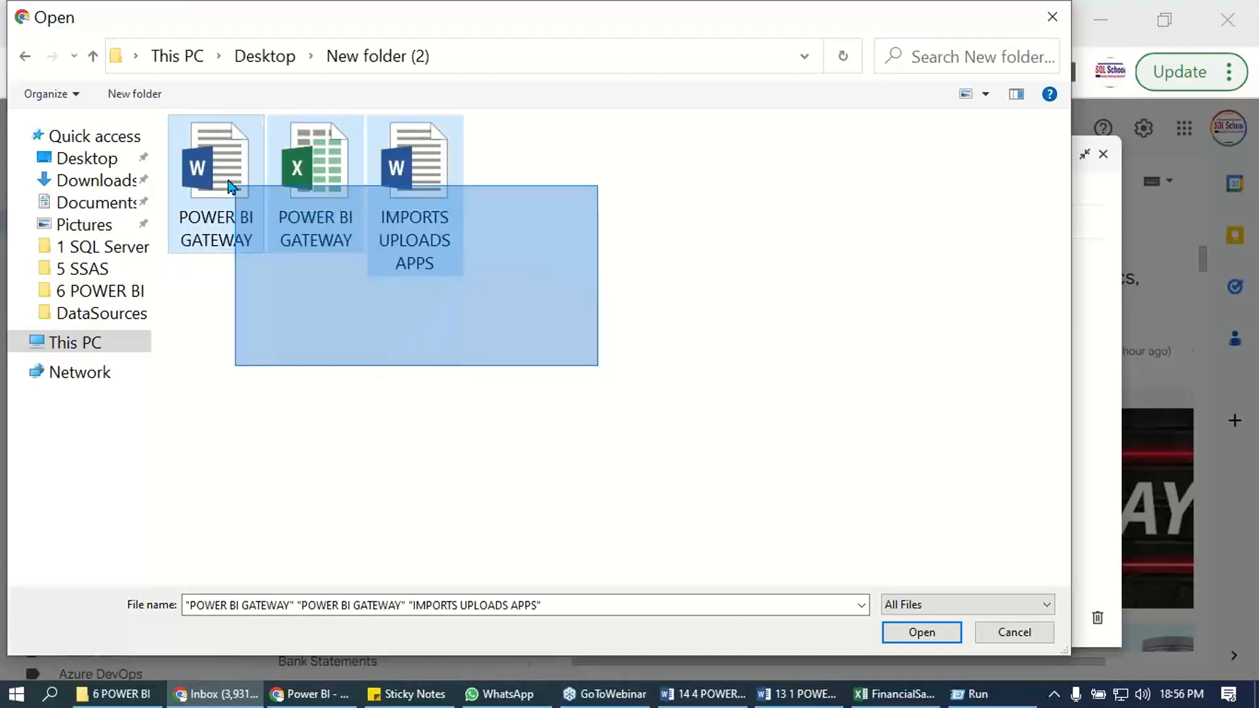
left_click(921, 632)
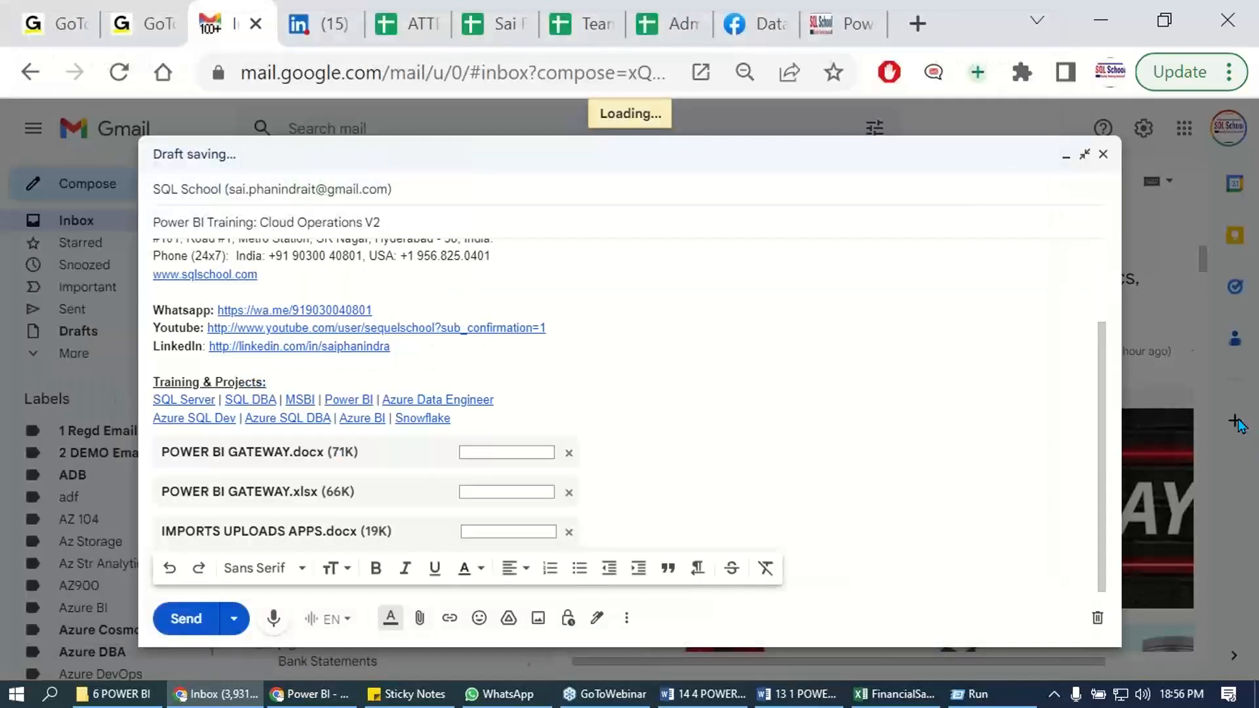
Start another attachment, open New folder on the Desktop and batch-rename all its screenshots with the base name Screen.
left_click(420, 618)
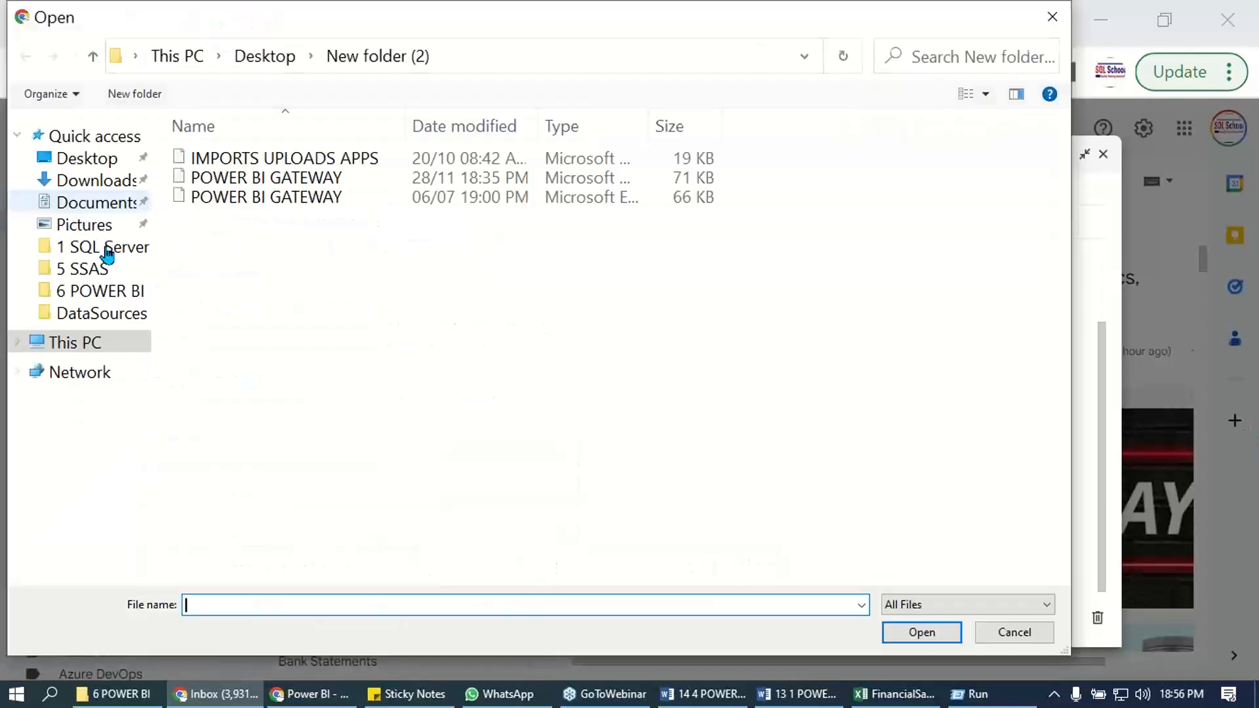
left_click(91, 161)
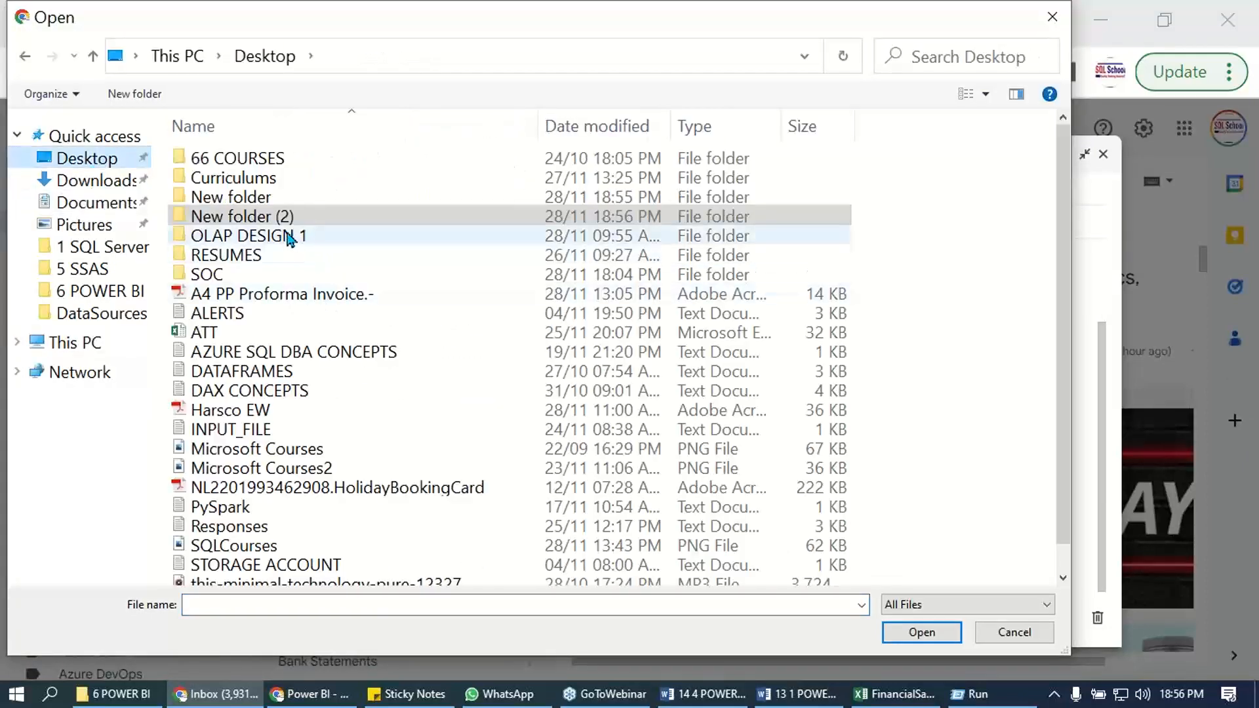
double_click(303, 217)
left_click(249, 58)
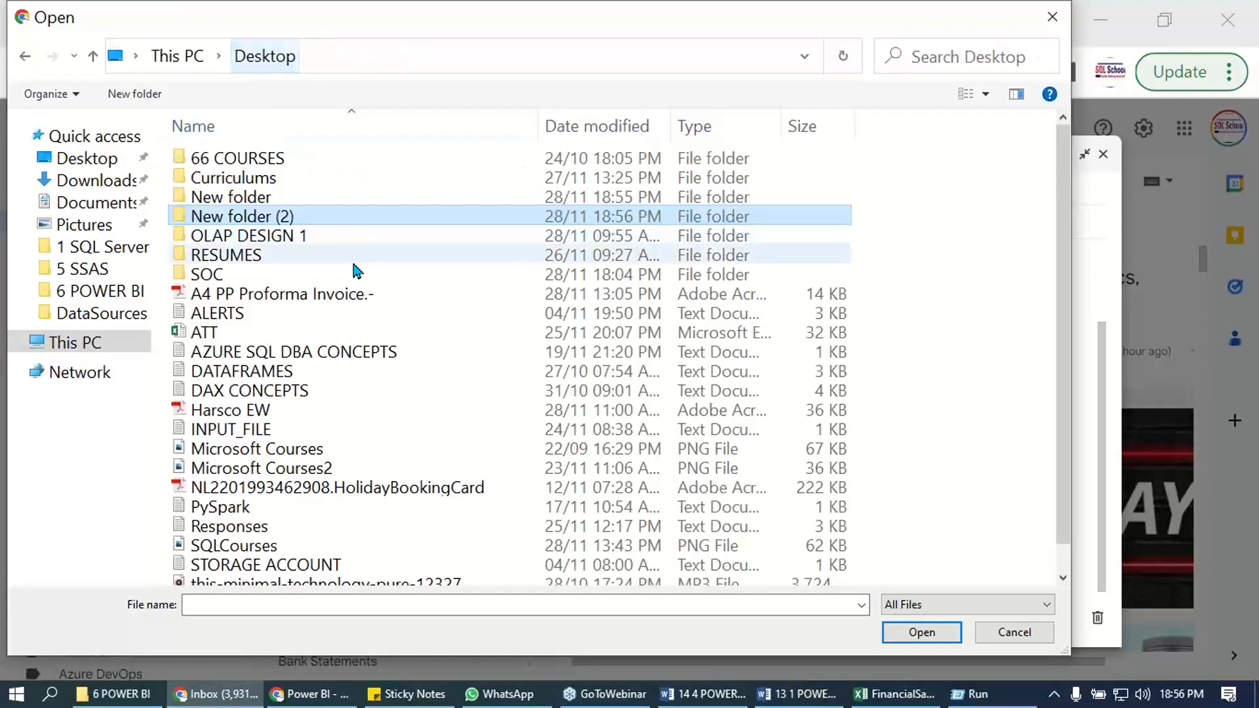
left_click(248, 204)
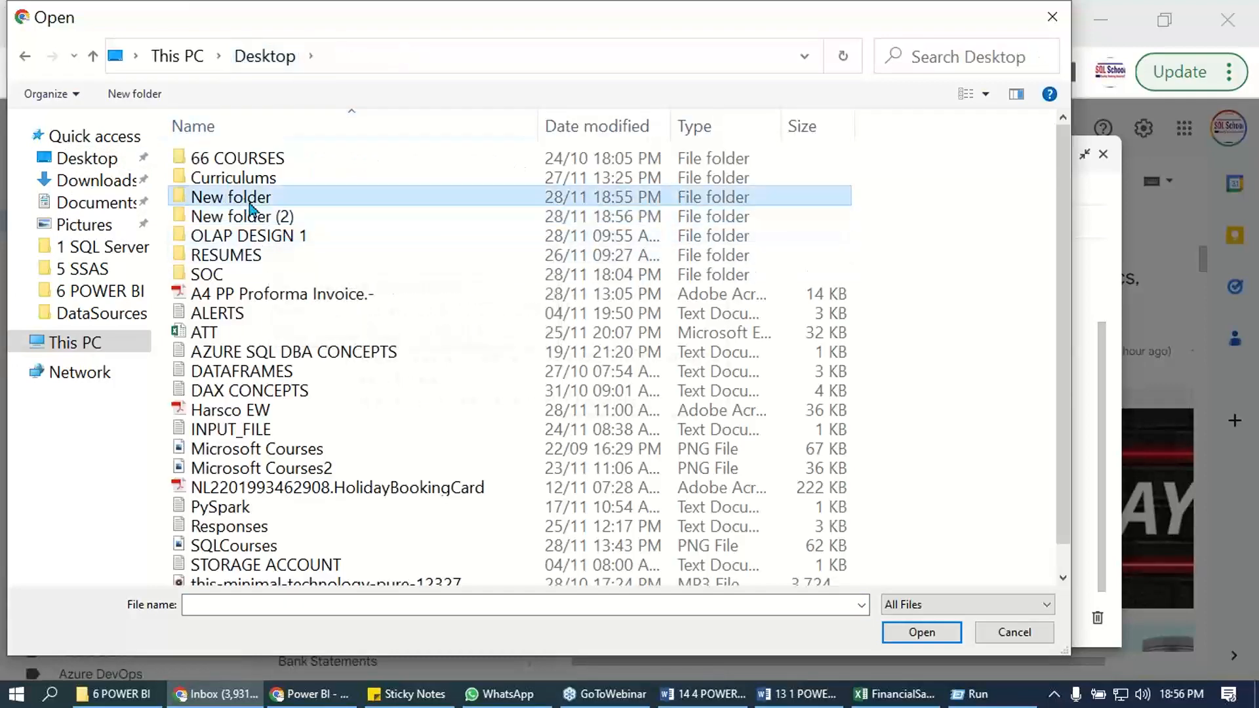
double_click(248, 201)
key("ctrl+a")
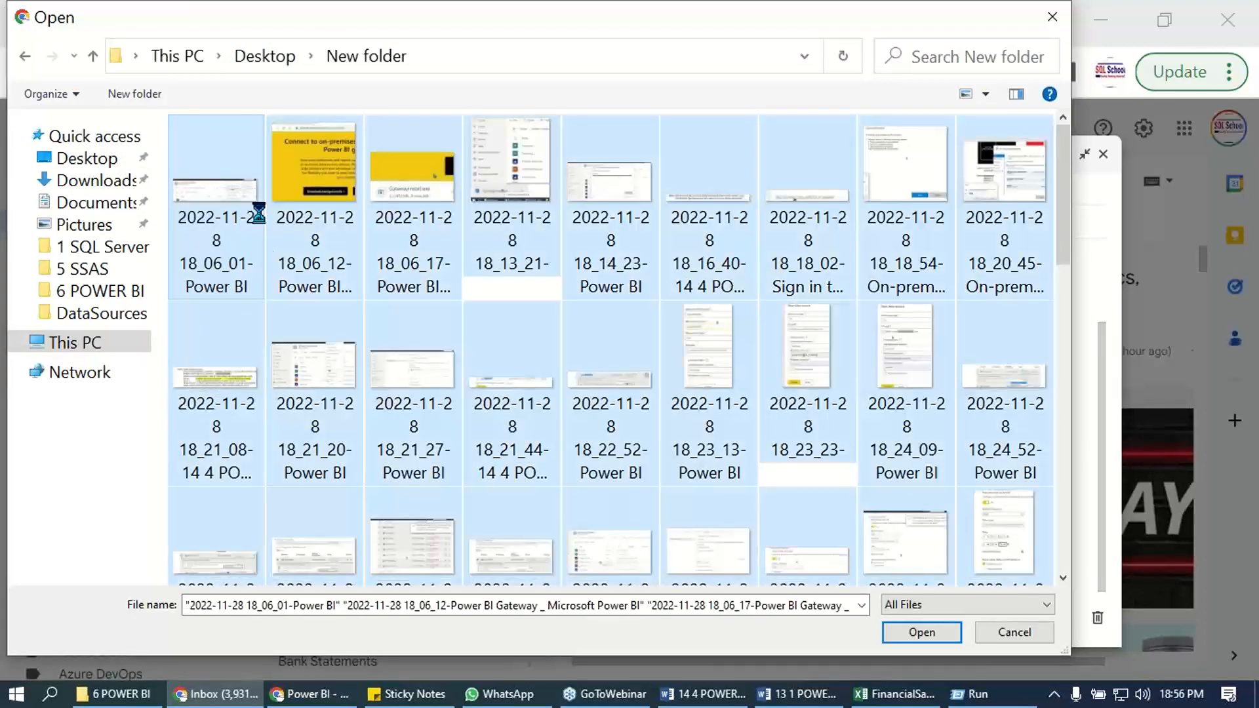
right_click(249, 203)
left_click(332, 633)
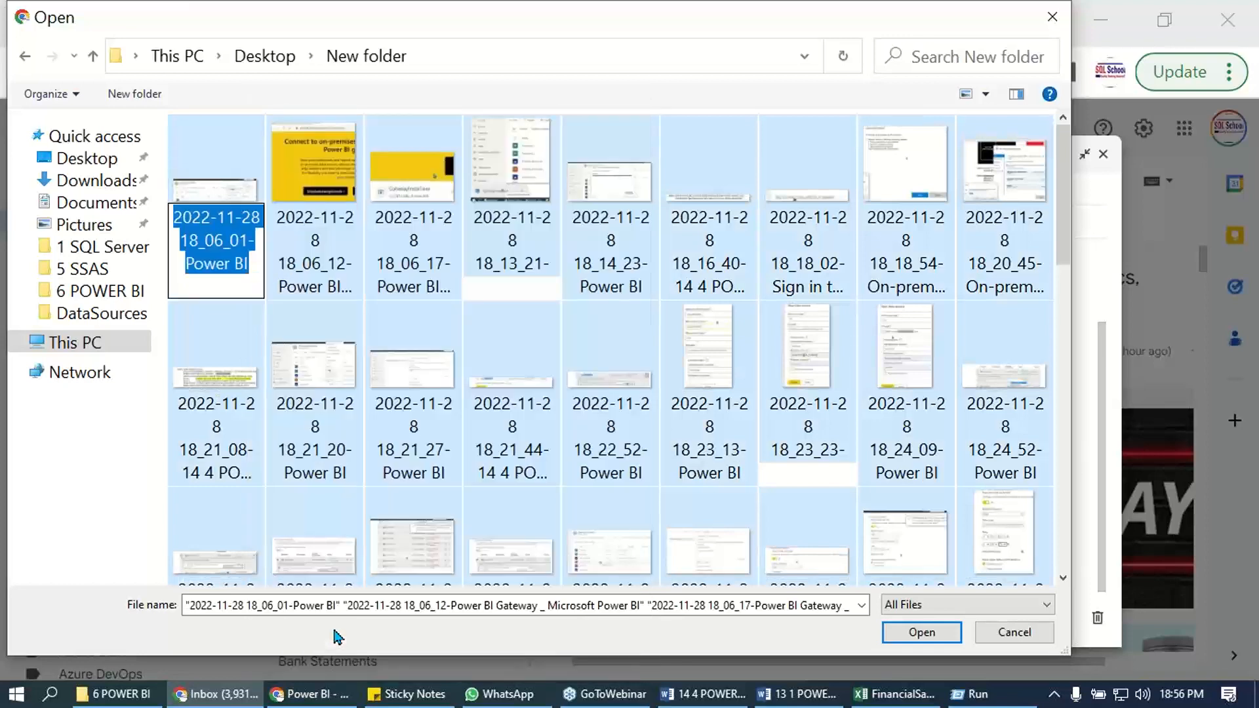
type("Screen")
key("Return")
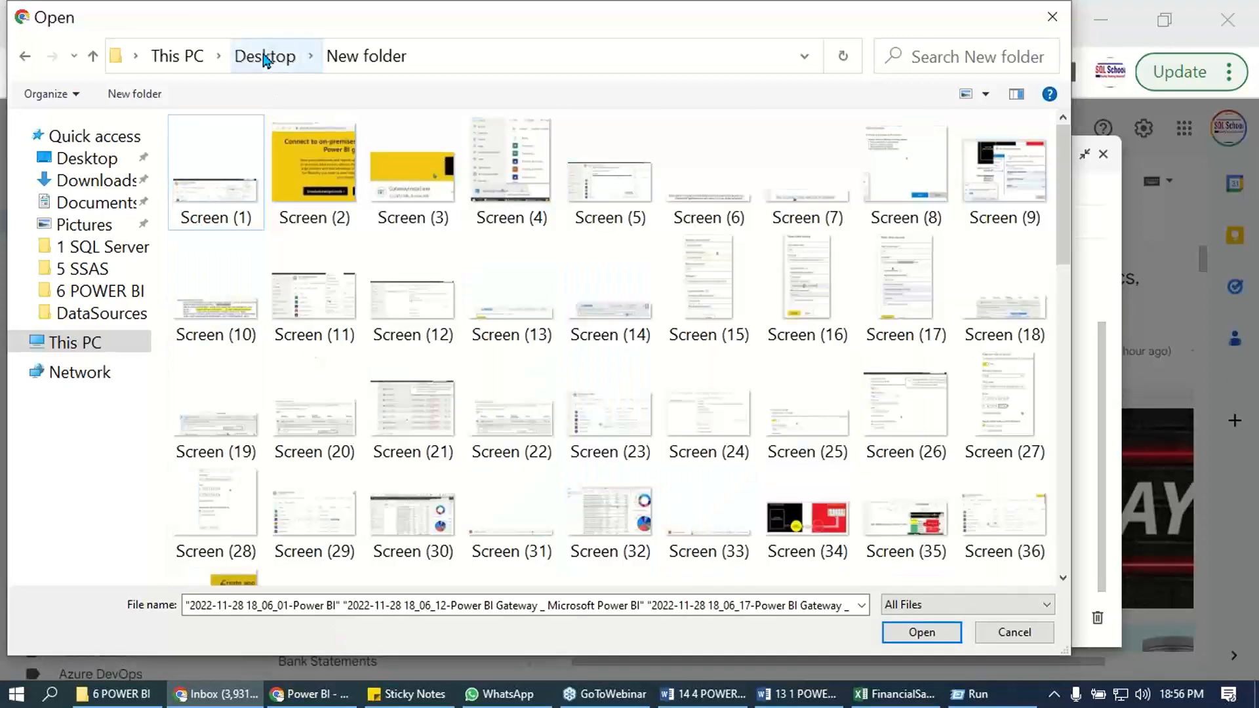
Rename the Desktop's New folder as PracticeScreens.
left_click(265, 56)
right_click(261, 198)
left_click(332, 633)
type("P")
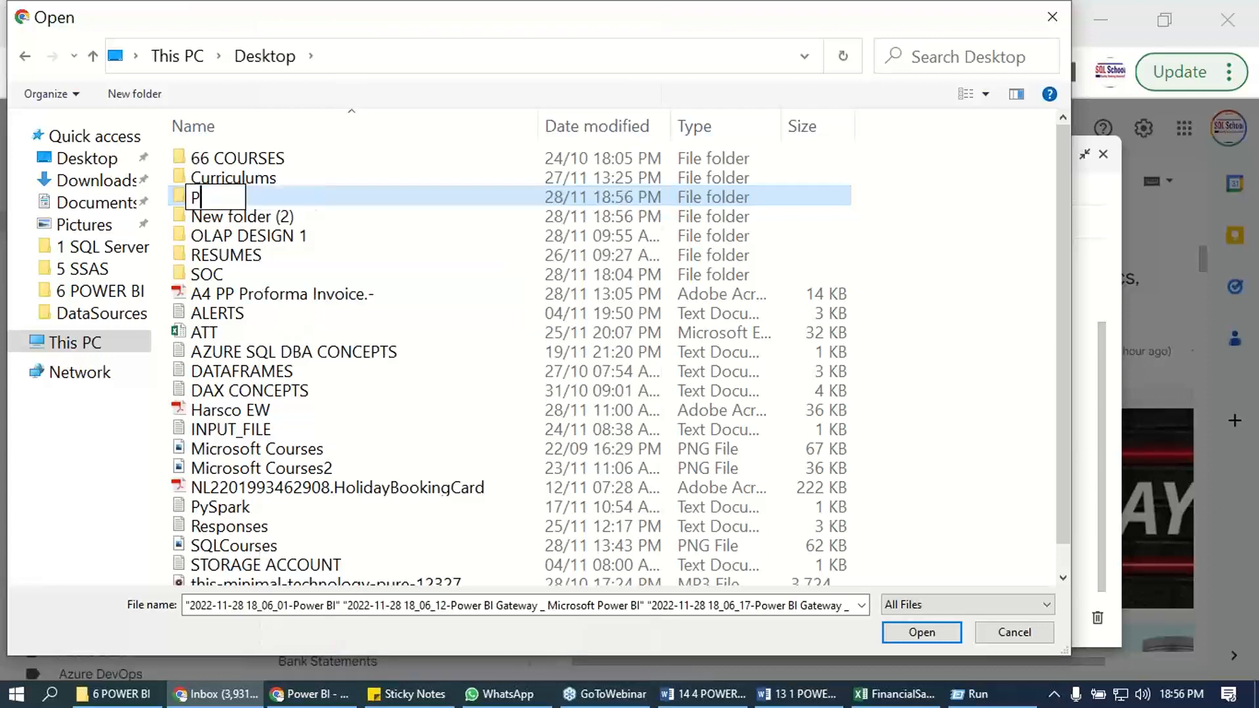
type("racticeScreens")
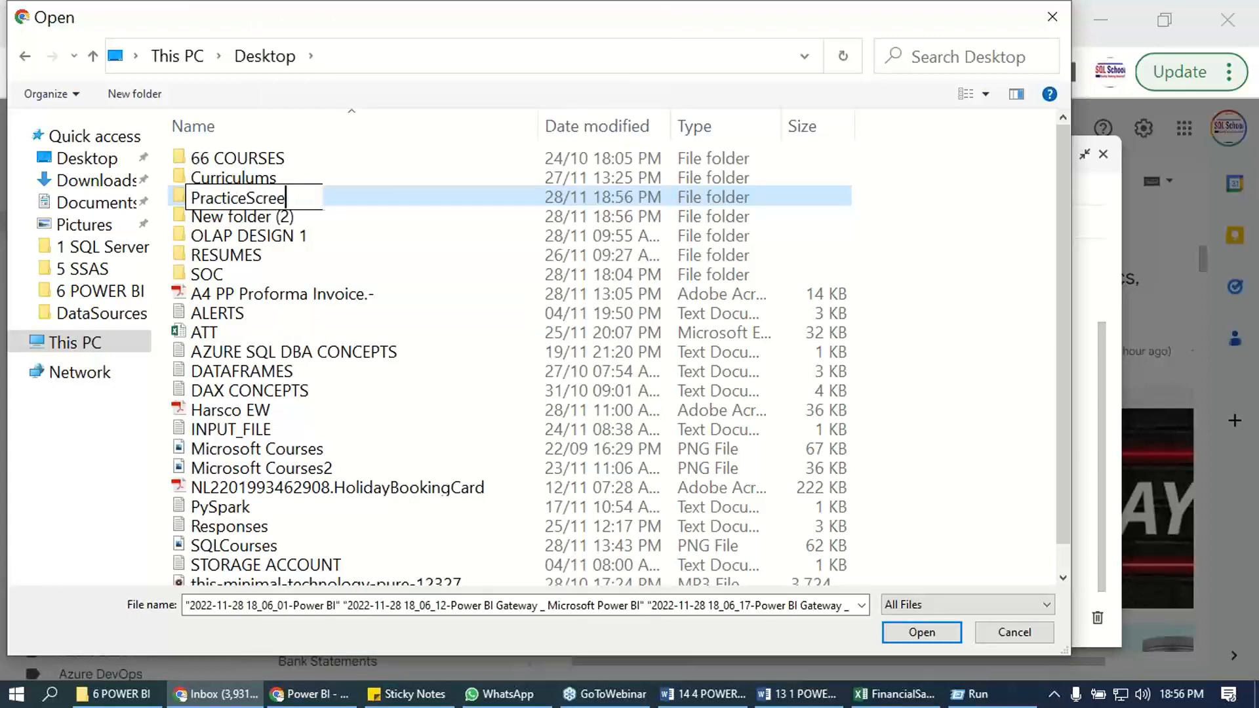
key("Return")
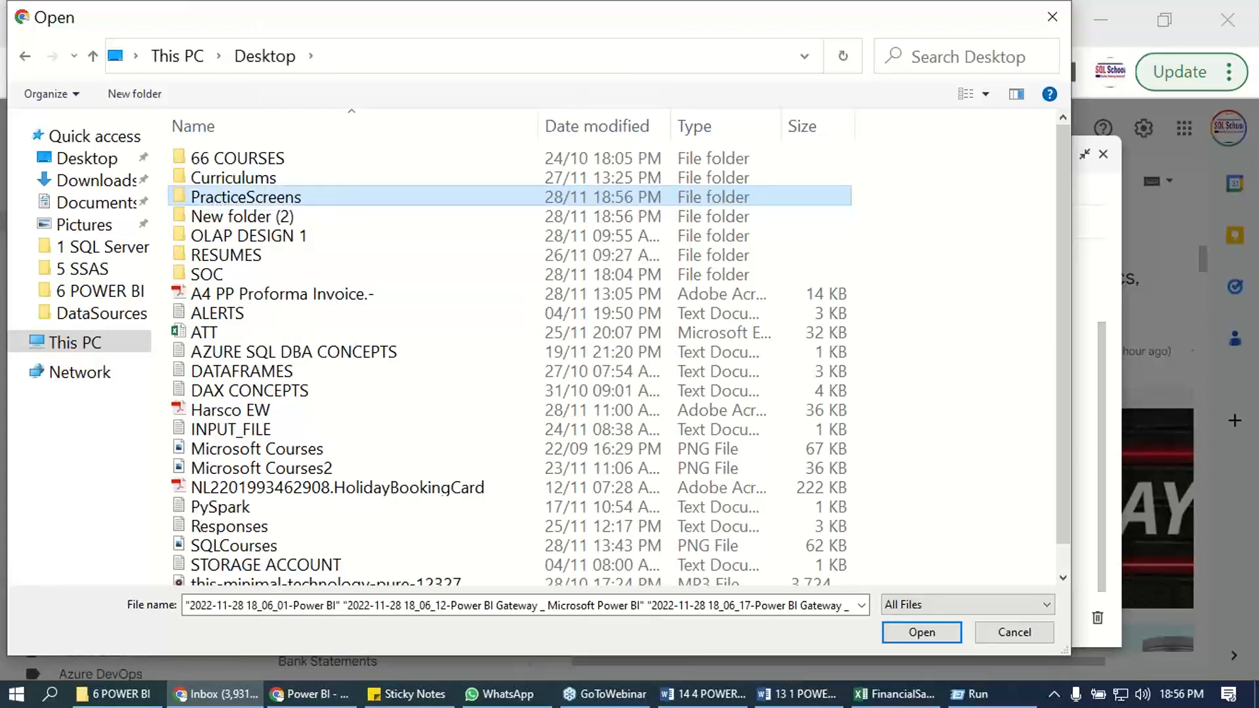
Compress the PracticeScreens folder into a ZIP archive named PracticeScreens and attach the archive to the draft.
right_click(300, 198)
mouse_move(416, 503)
left_click(787, 528)
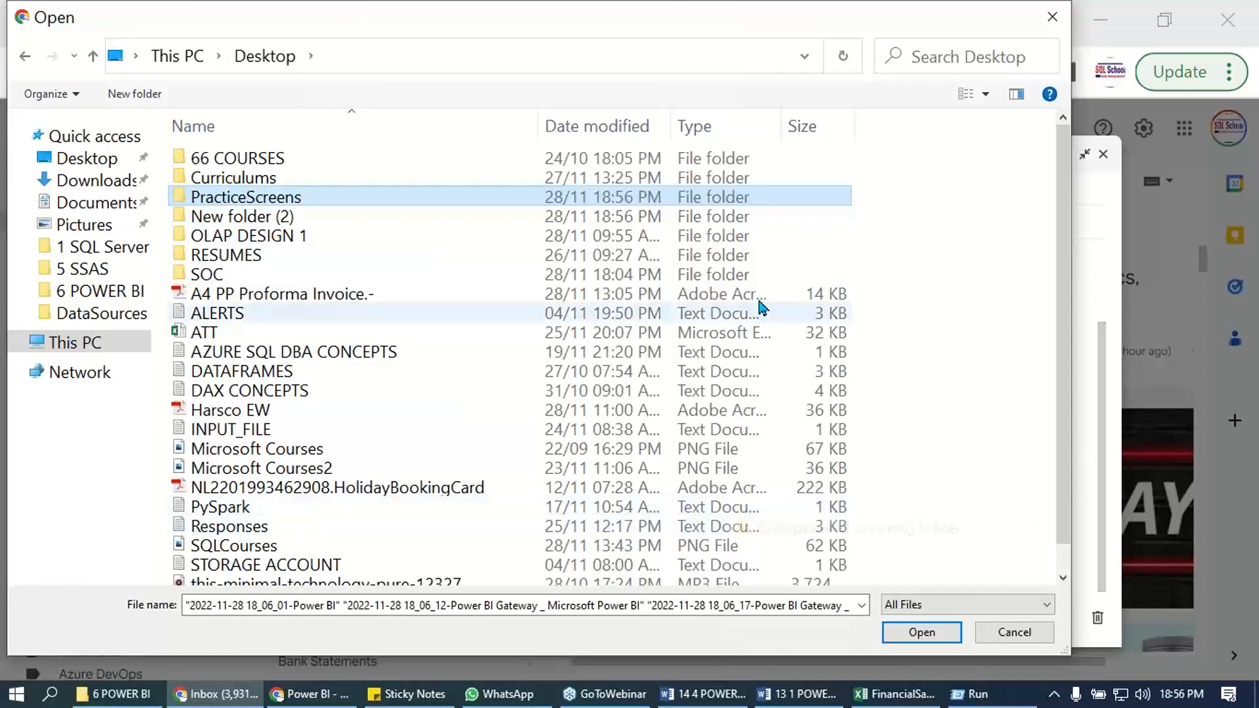
key("Return")
left_click(305, 507)
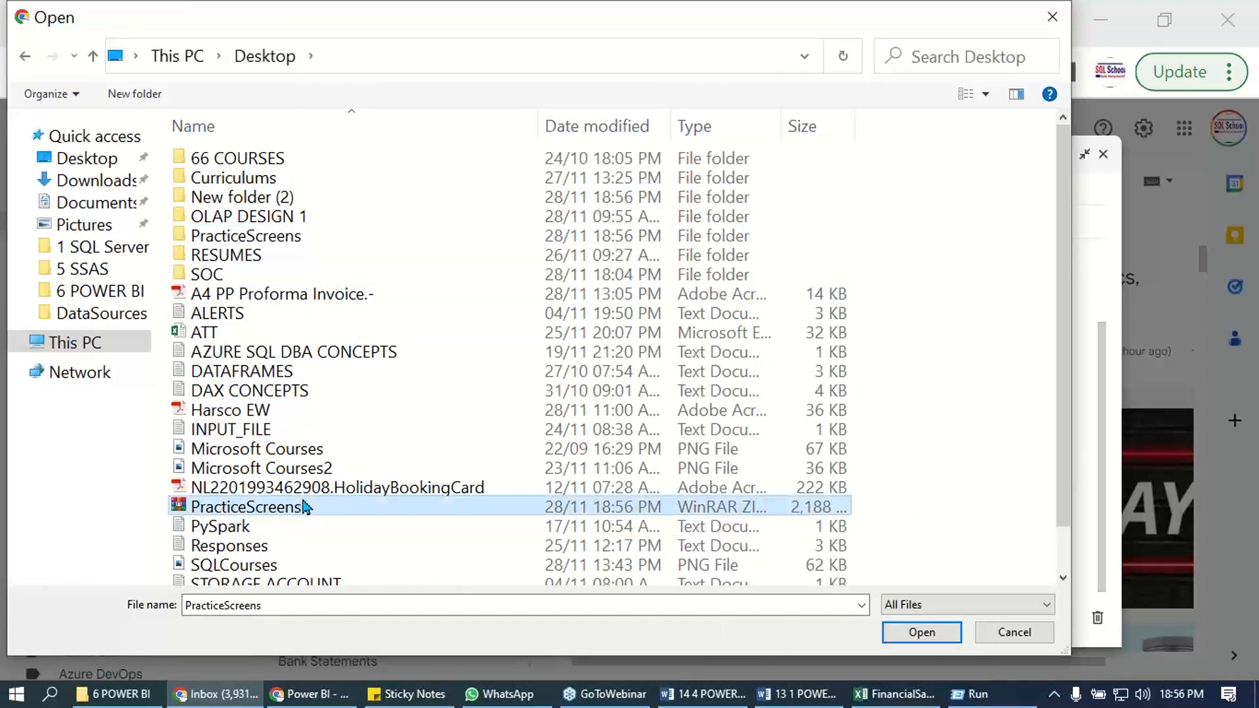
double_click(348, 508)
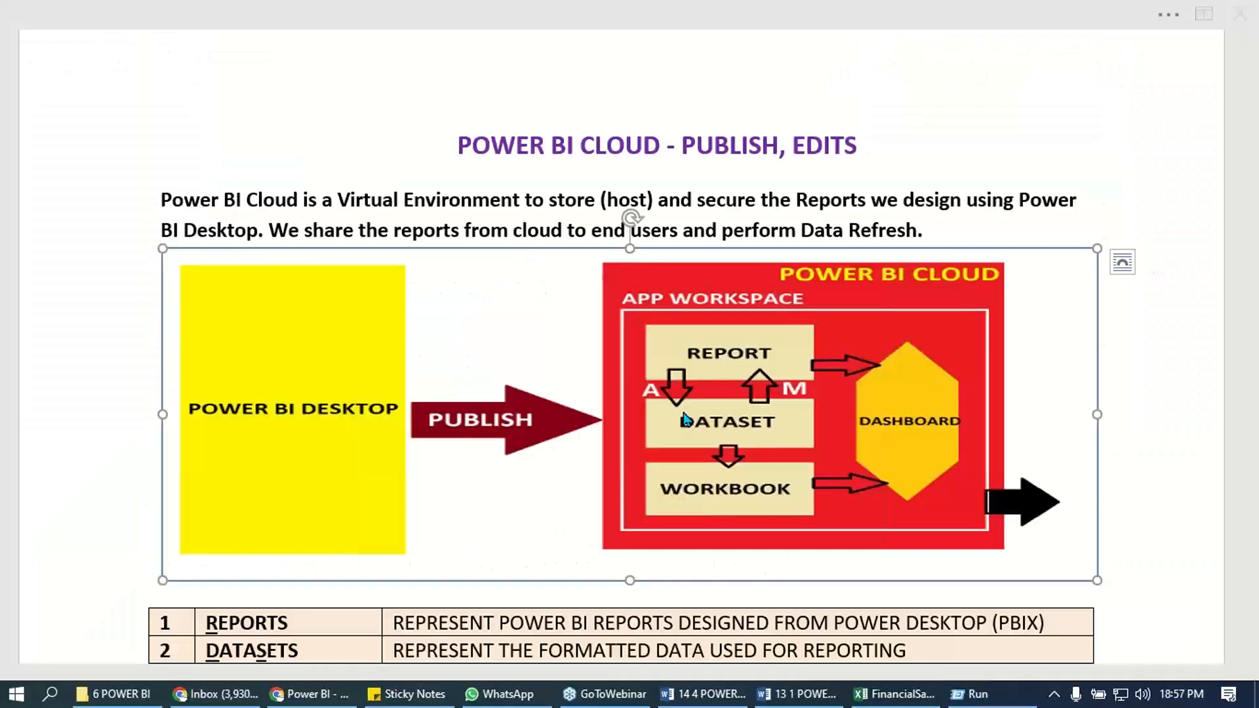
Switch from the Power BI Cloud document to the 14 4 POWER BI GATEWAY Word document and close it.
scroll(690, 412, "down", 1)
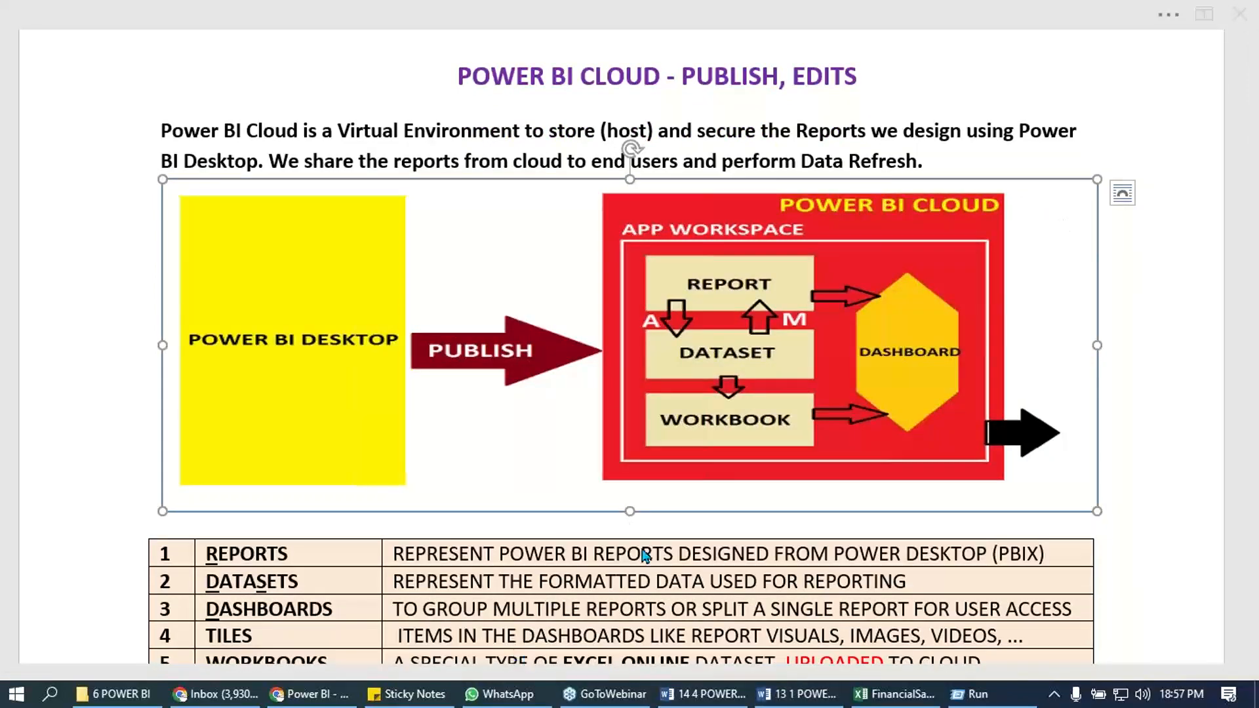
left_click(714, 694)
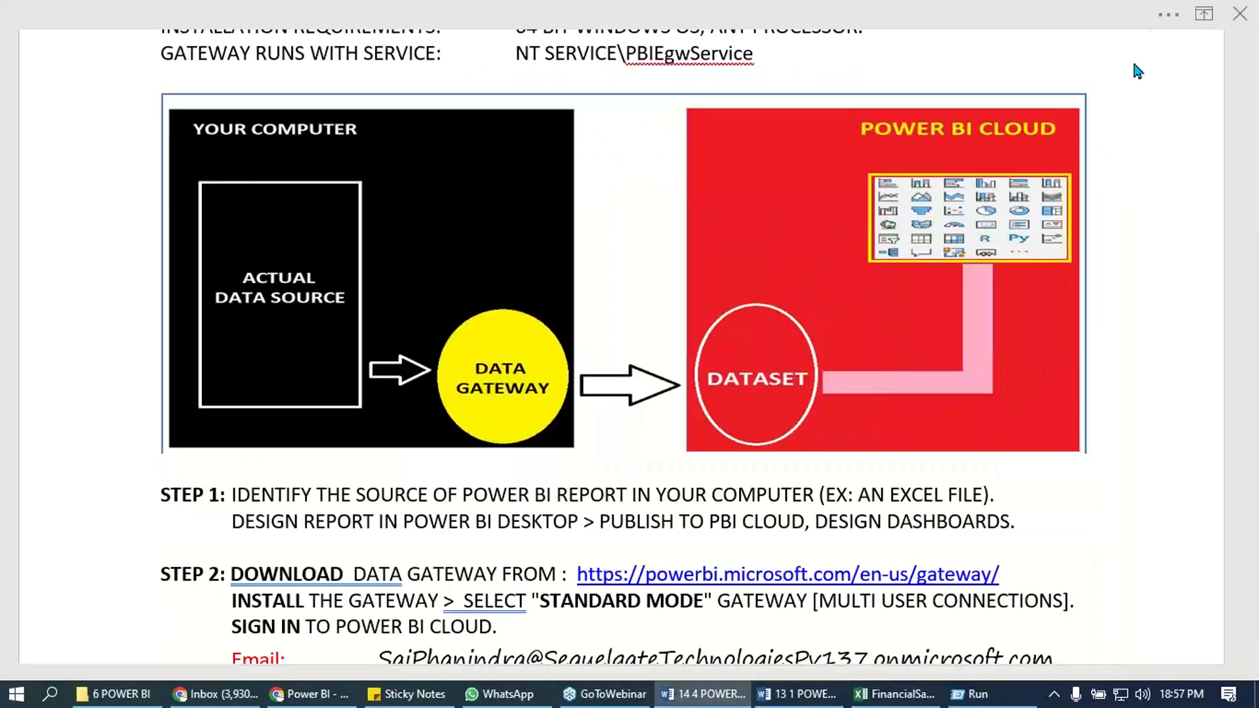
left_click(1239, 14)
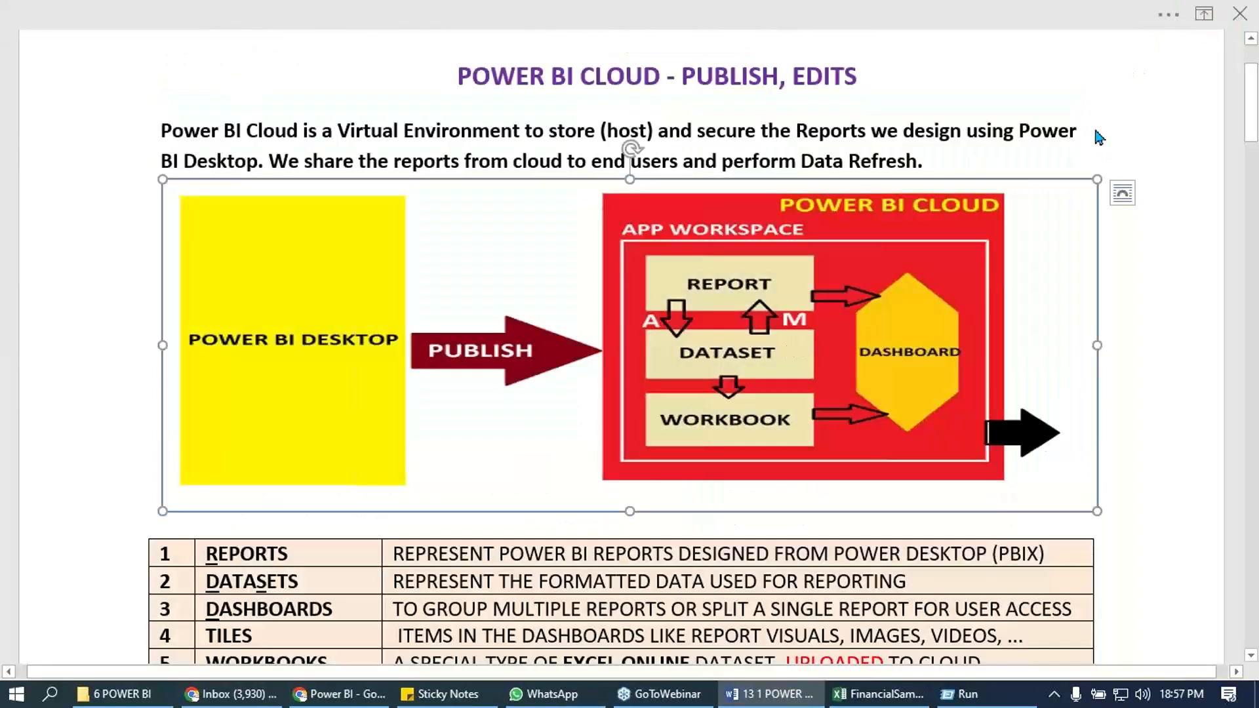